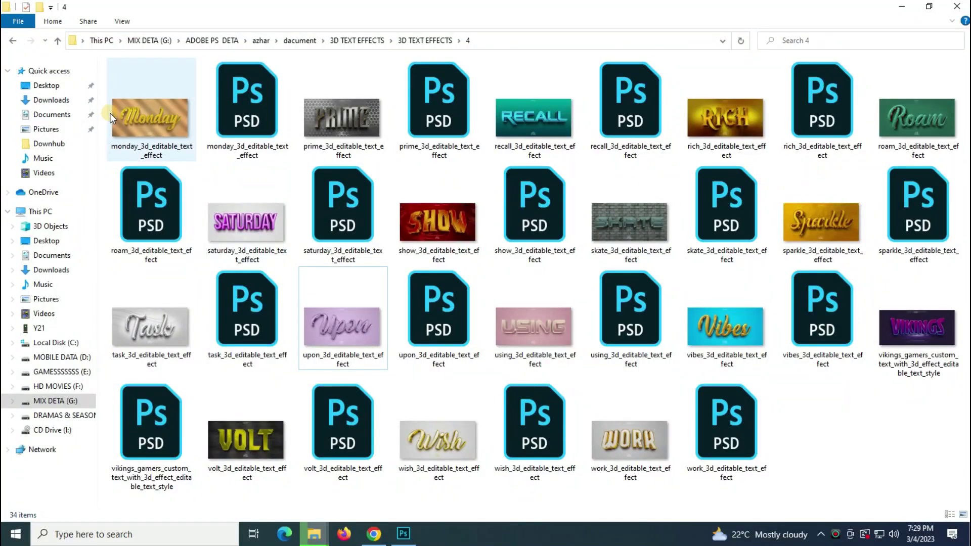
Step: Open the Monday preview and page through the previews from PRIME to WORK
double_click(144, 113)
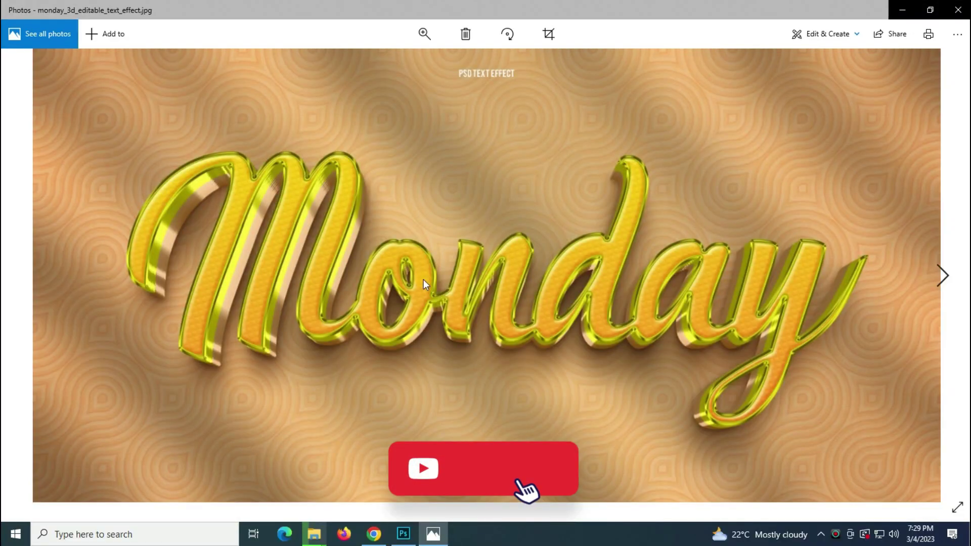
click(942, 277)
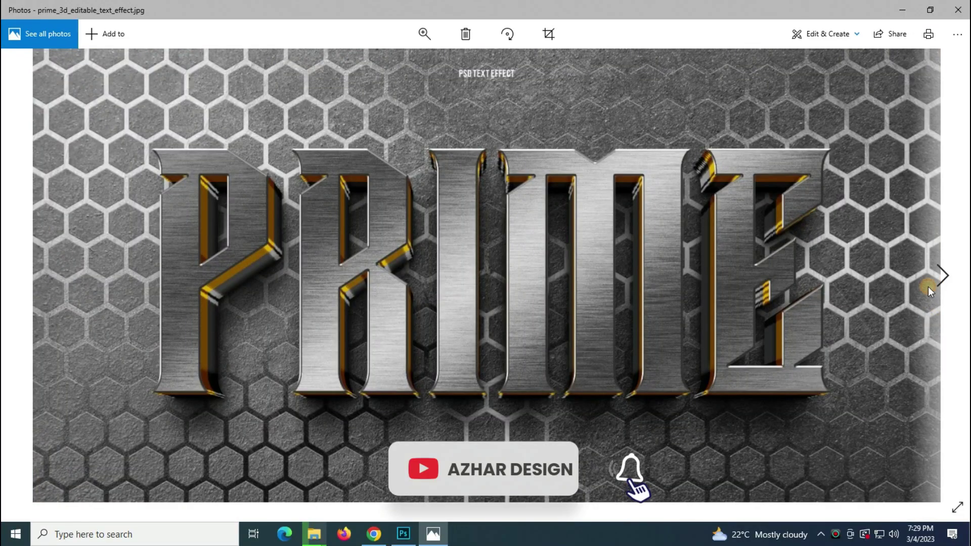
click(946, 269)
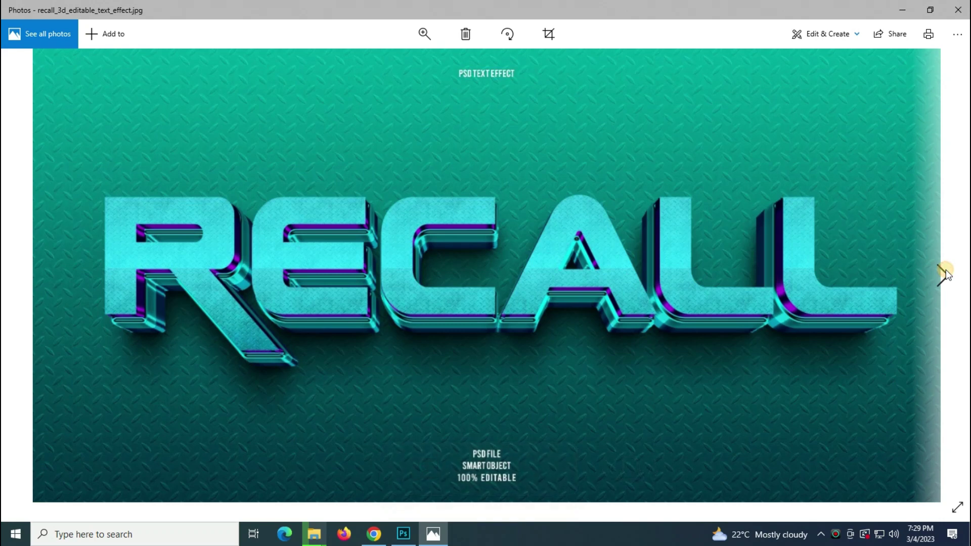
click(946, 269)
click(946, 273)
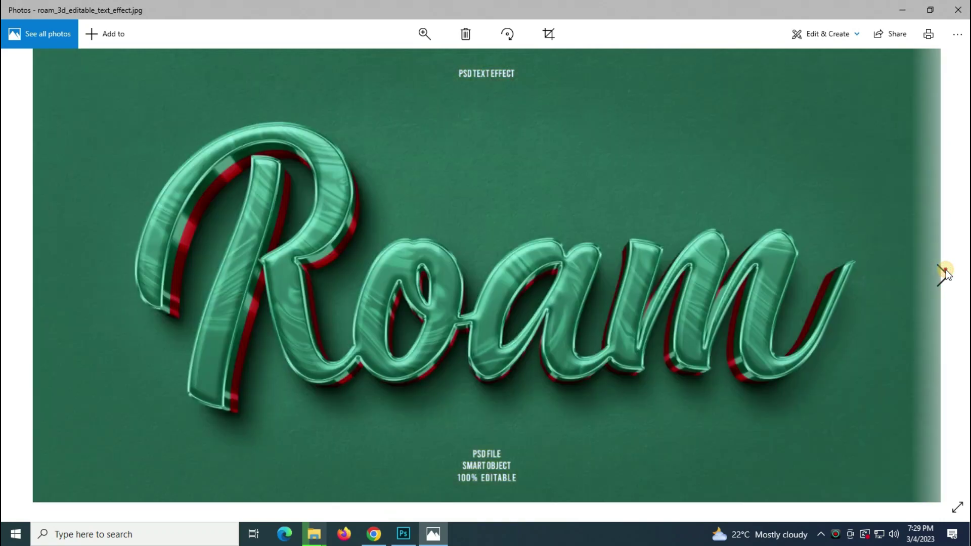
click(947, 273)
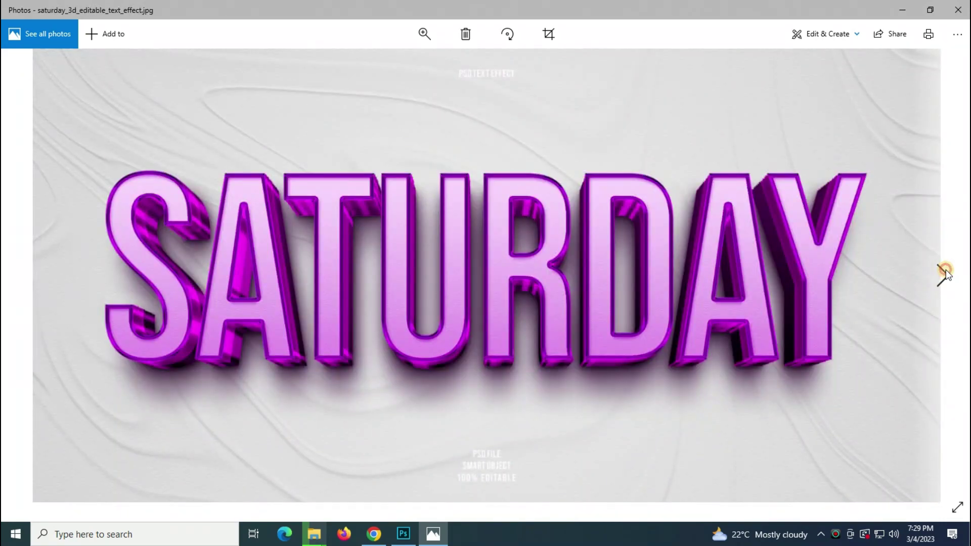
click(946, 272)
click(946, 272)
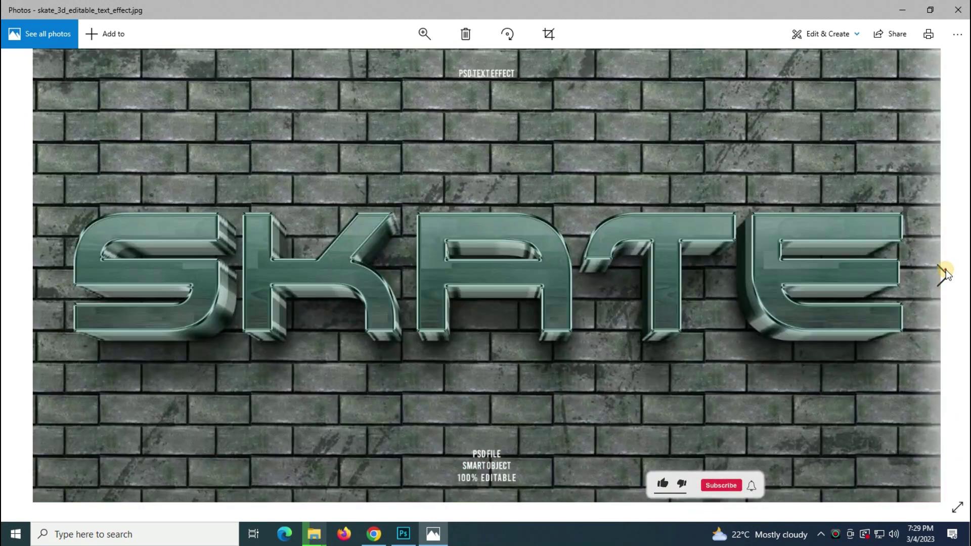
click(946, 273)
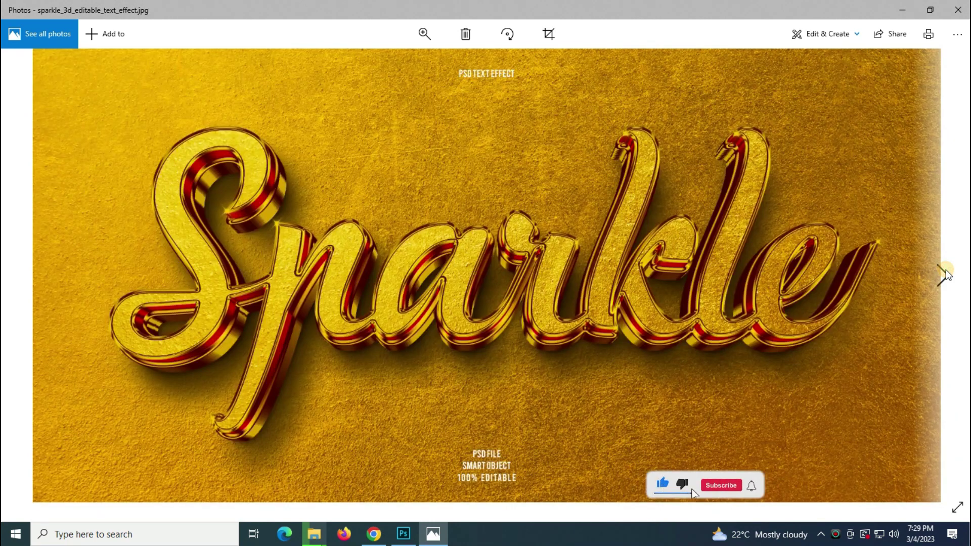
click(946, 273)
click(946, 273)
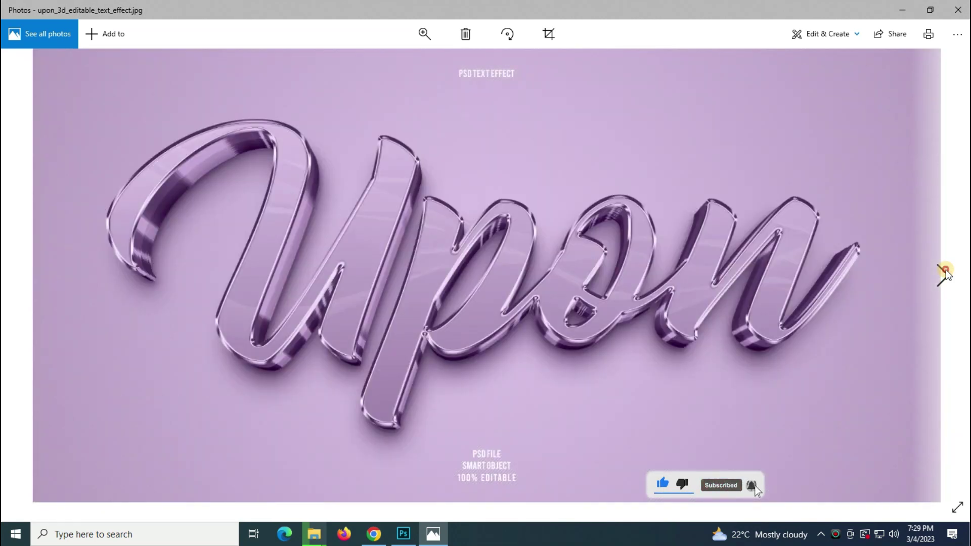
click(946, 272)
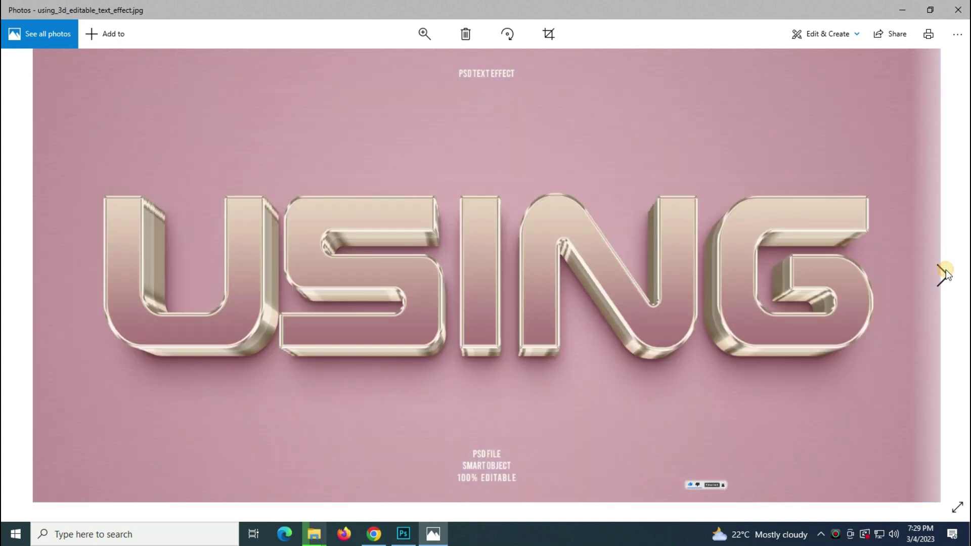
click(946, 272)
click(946, 273)
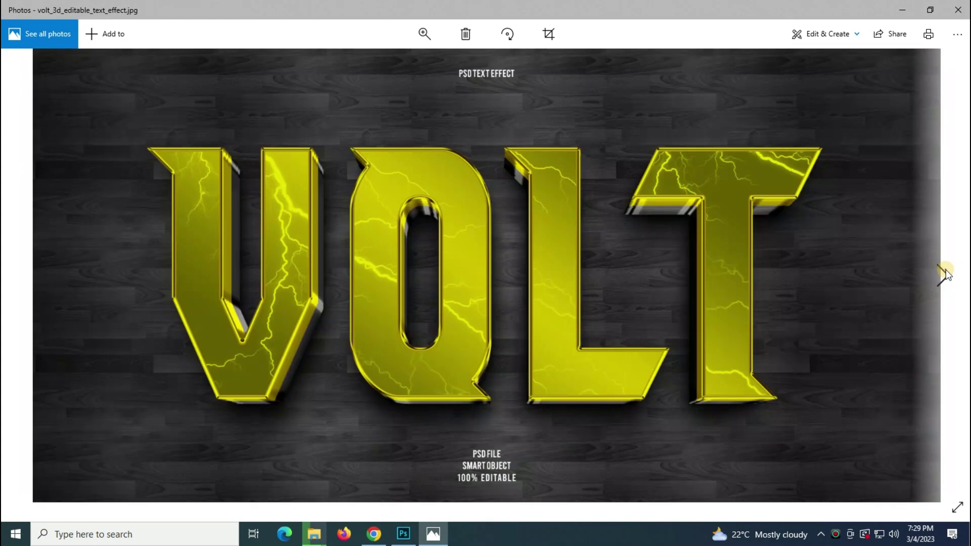
click(946, 272)
click(946, 272)
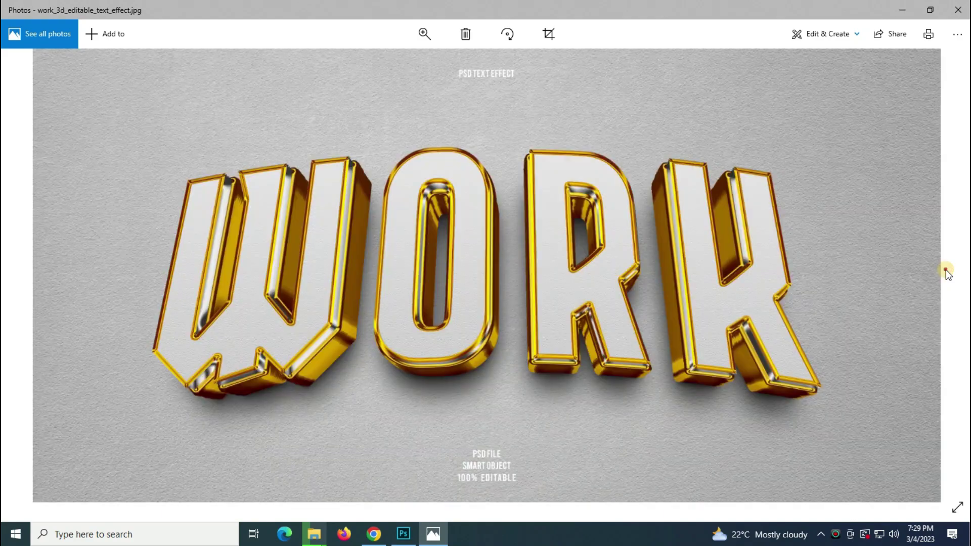
Step: Zoom in on the WORK, Wish and VOLT lettering, fitting each back afterward
double_click(563, 269)
mouse_move(23, 275)
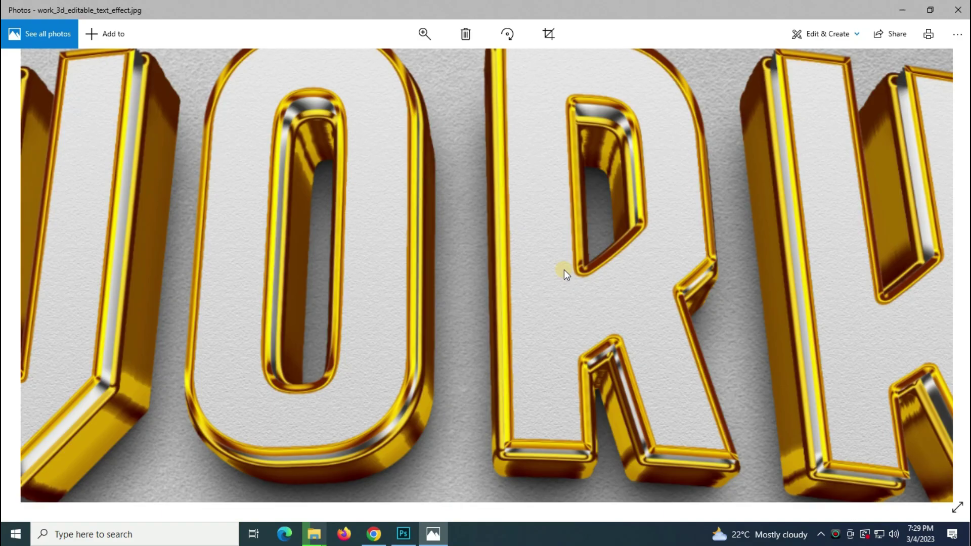
double_click(471, 273)
click(23, 291)
double_click(461, 263)
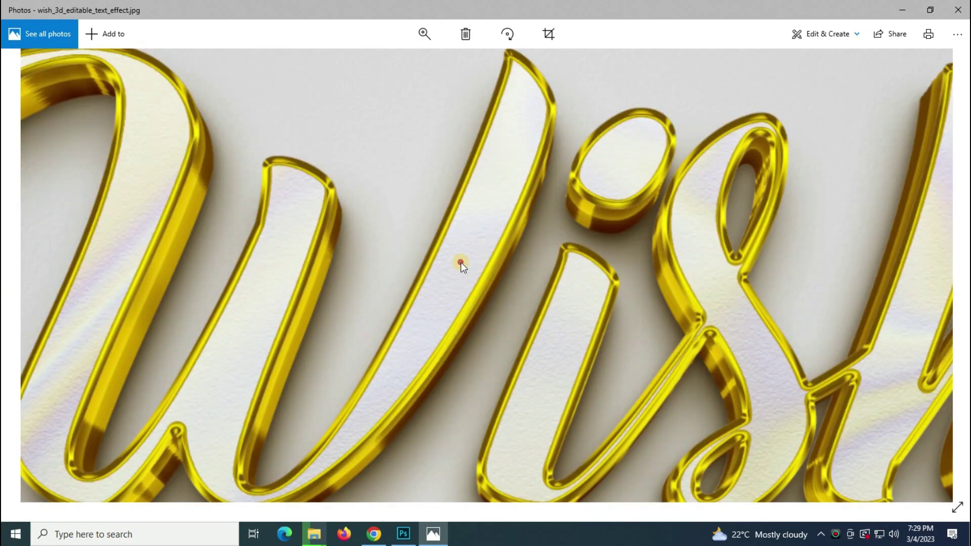
double_click(436, 309)
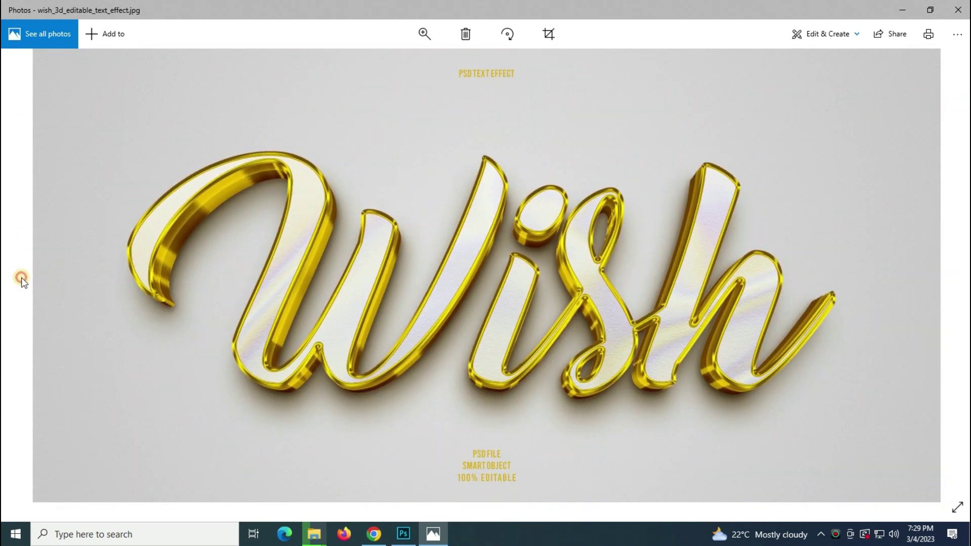
key(Right)
double_click(465, 236)
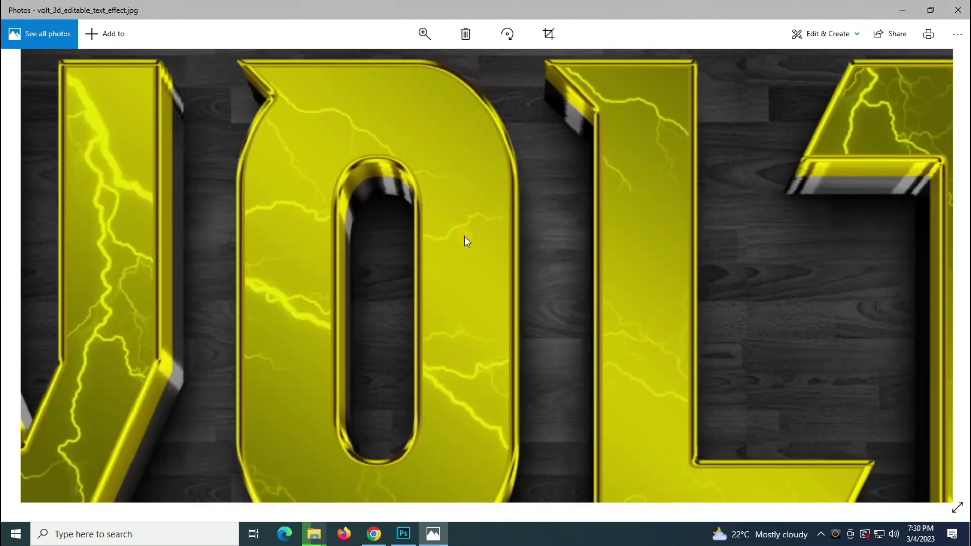
double_click(408, 269)
Step: Go back to the VIKINGS and Vibes previews and zoom in on their lettering
click(21, 265)
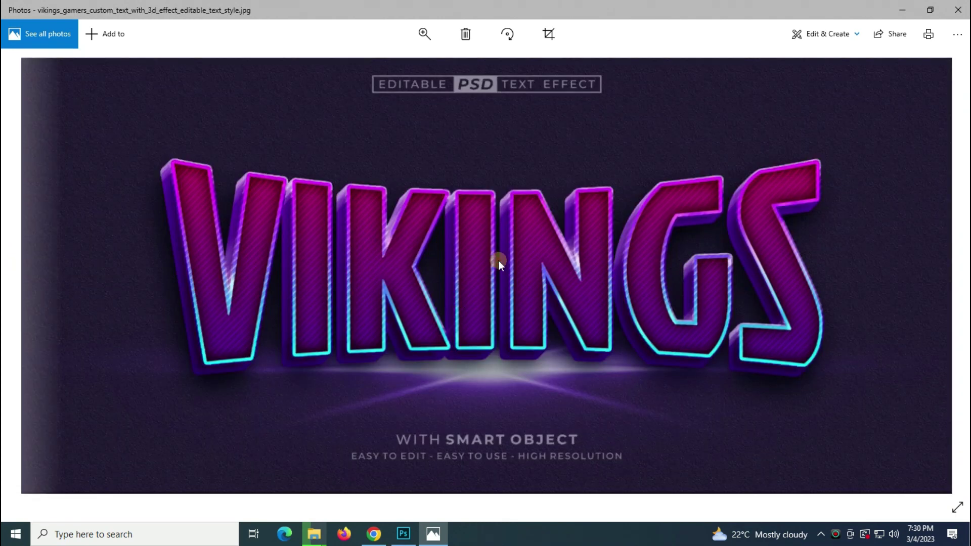
double_click(499, 260)
double_click(457, 272)
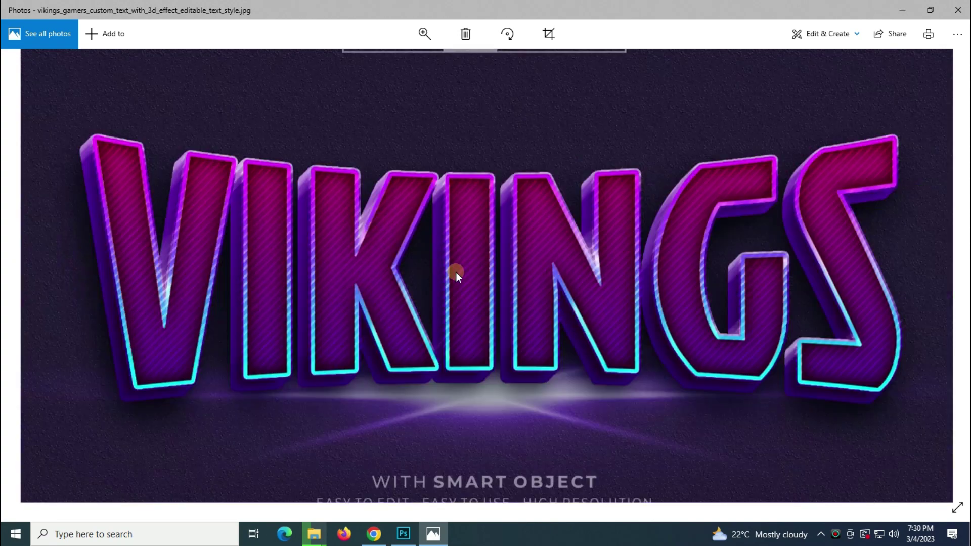
click(14, 290)
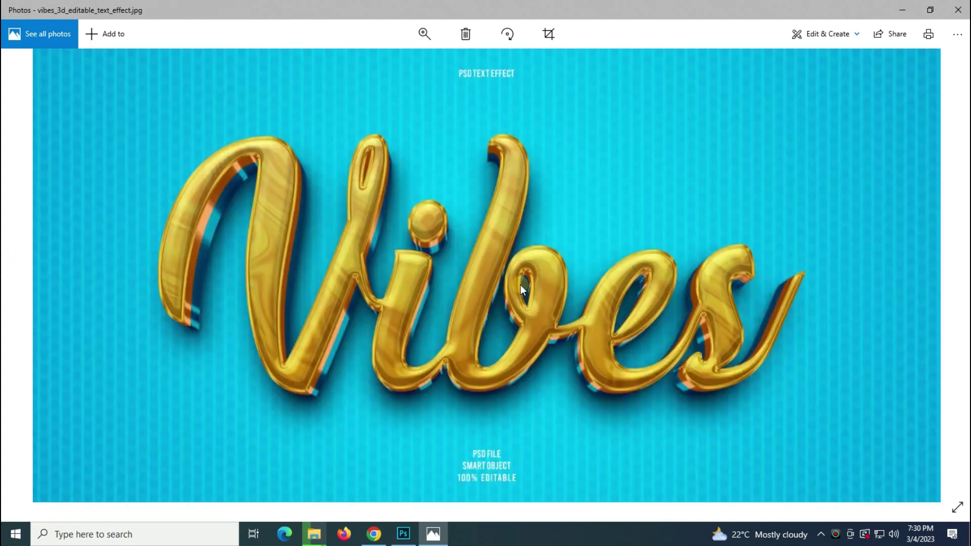
double_click(522, 286)
Step: Fit Vibes back, then zoom in on the USING and Upon lettering
double_click(521, 285)
scroll(520, 284, up, 1)
double_click(521, 284)
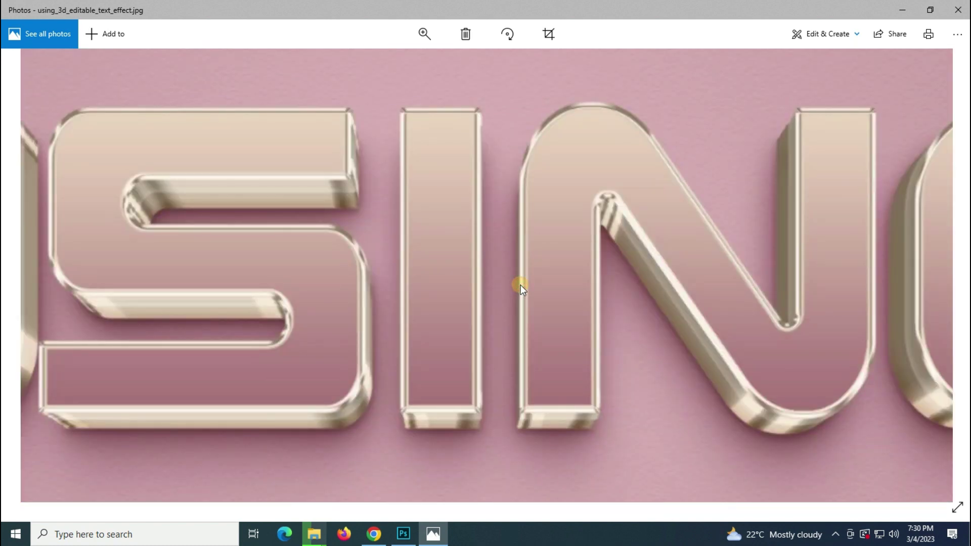
double_click(520, 285)
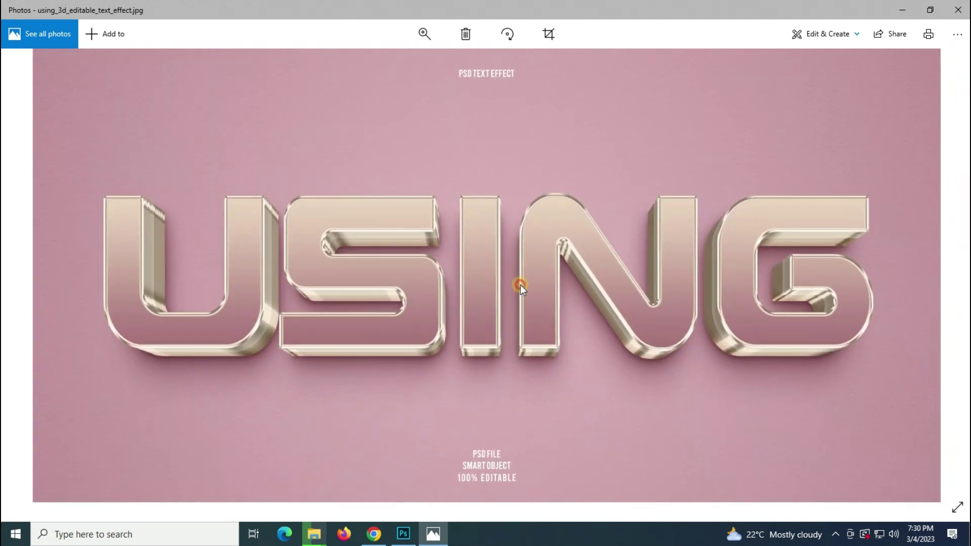
scroll(512, 280, up, 1)
double_click(511, 280)
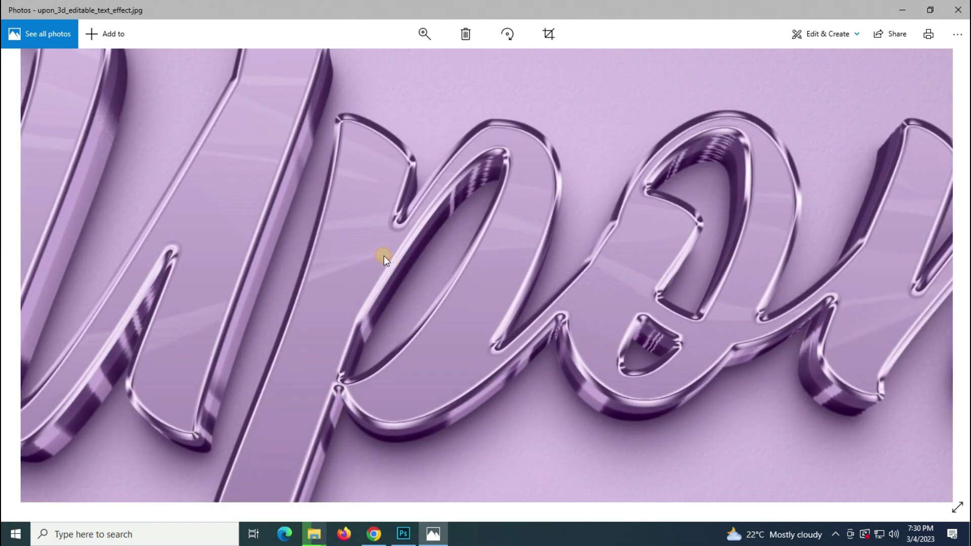
Step: Scroll back and forth through the text-effect previews
scroll(384, 256, up, 1)
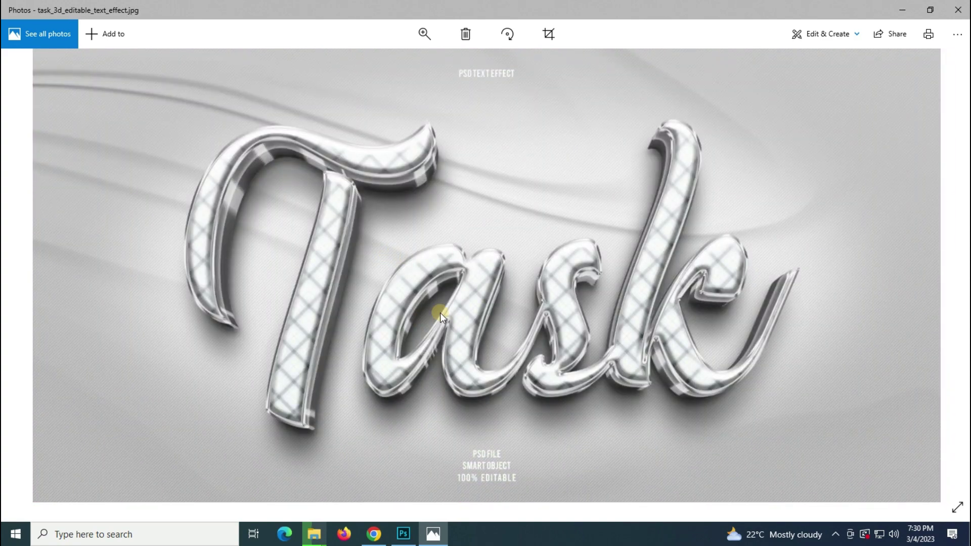
scroll(440, 313, up, 1)
scroll(430, 297, up, 2)
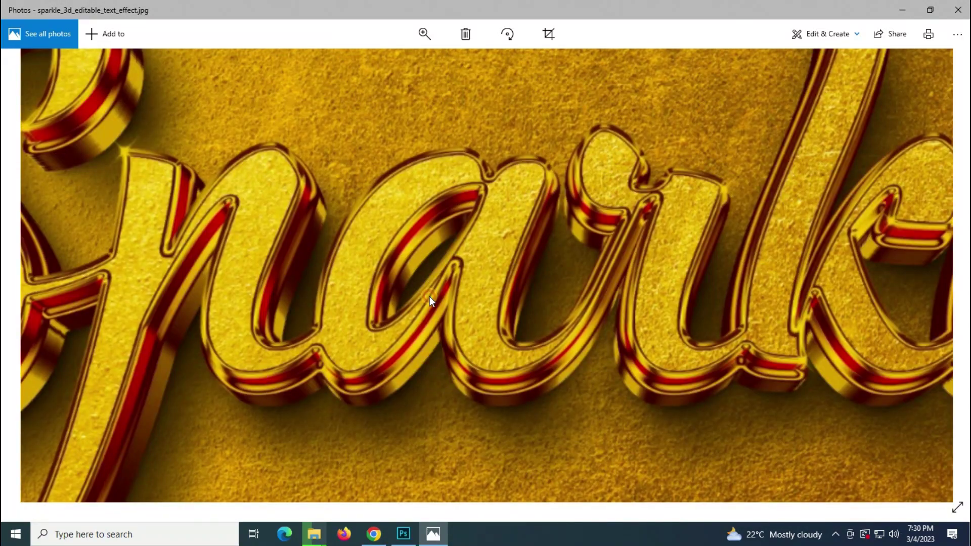
scroll(430, 297, down, 3)
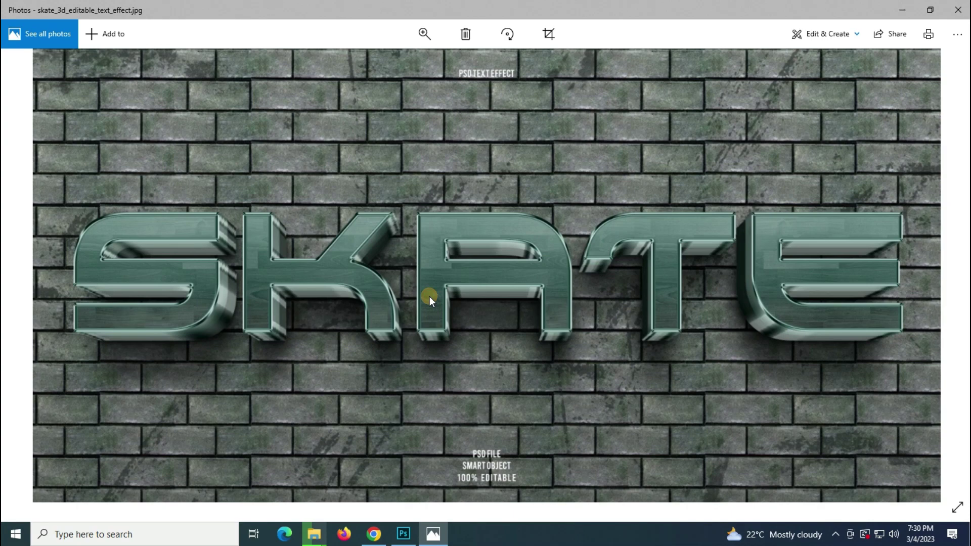
scroll(430, 297, down, 1)
scroll(429, 300, down, 1)
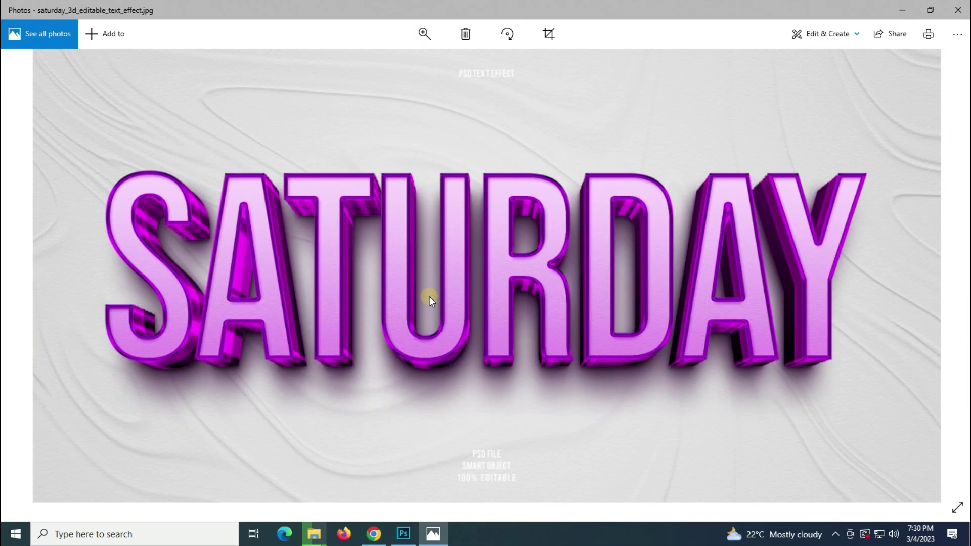
scroll(452, 277, down, 1)
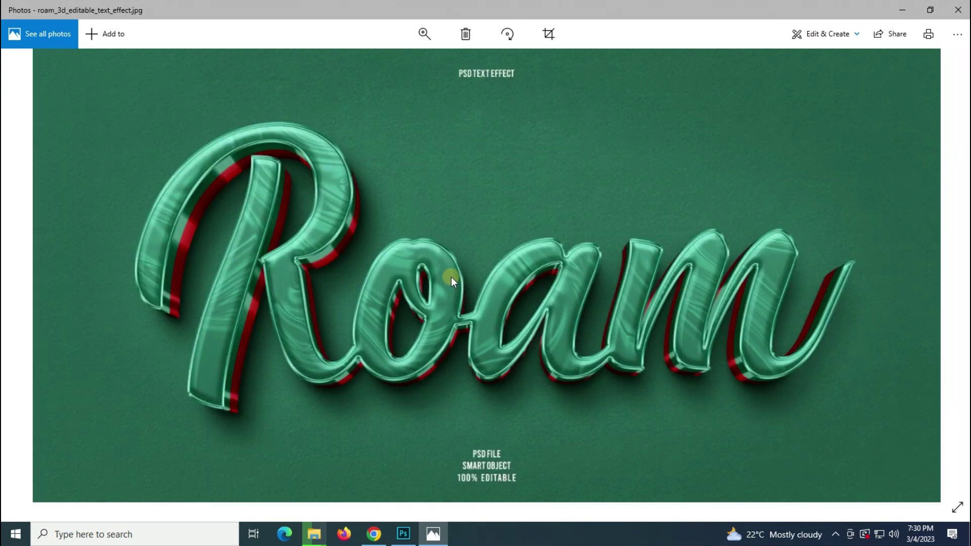
scroll(452, 279, down, 1)
scroll(451, 277, down, 1)
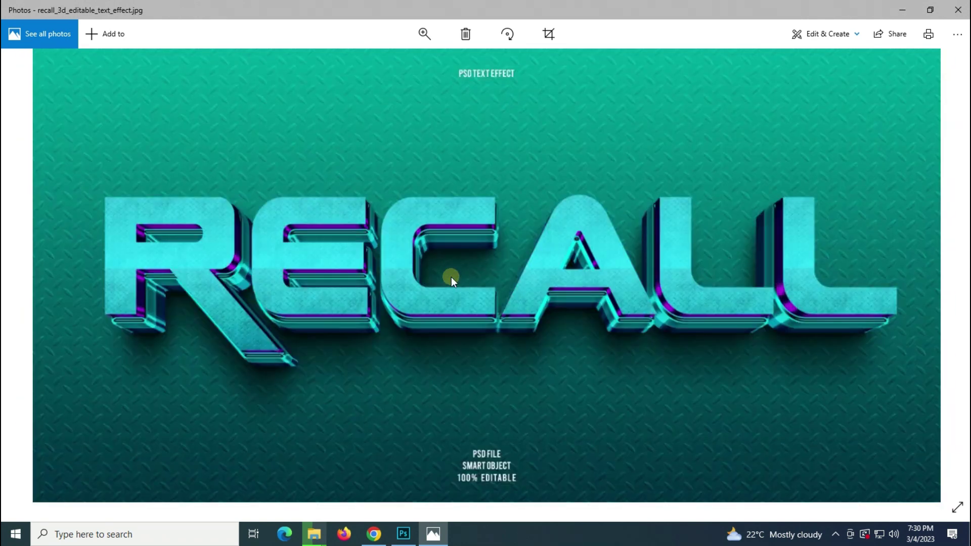
scroll(452, 278, down, 1)
Step: Settle on the Monday image, close Photos, and select the Monday PSD file
scroll(451, 277, up, 1)
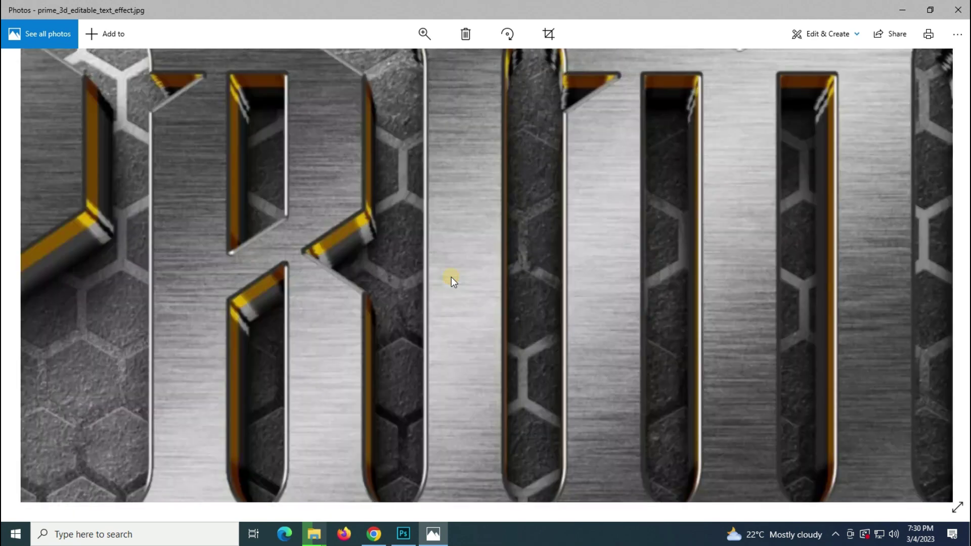
scroll(451, 277, down, 1)
scroll(451, 277, down, 1)
scroll(450, 283, up, 1)
scroll(450, 283, down, 1)
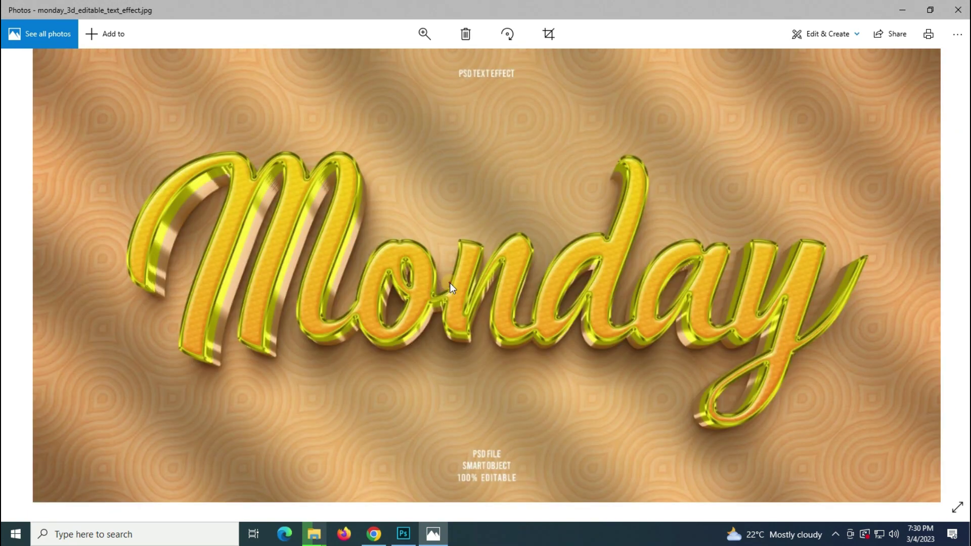
click(958, 10)
click(232, 138)
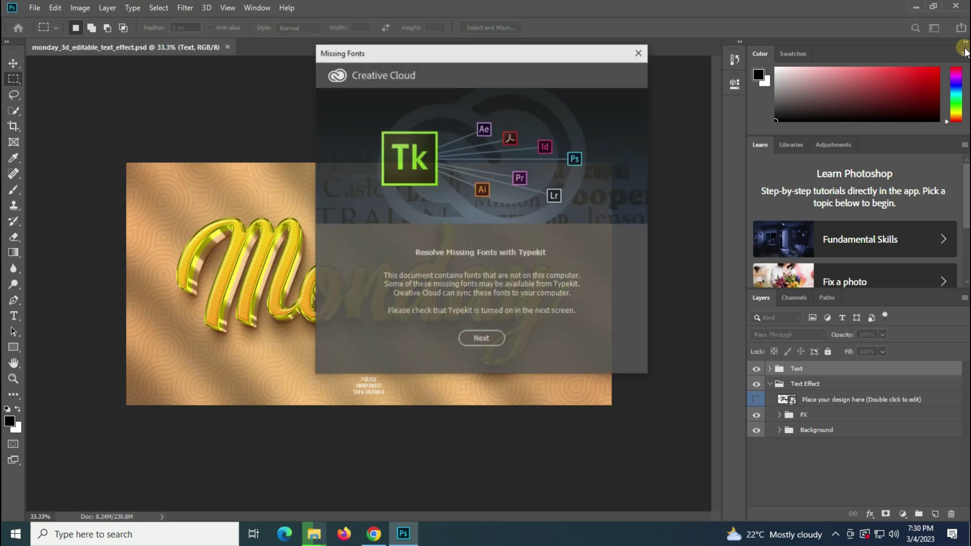
Step: Dismiss the Monday PSD's missing-fonts warning and collapse the side panels
click(464, 341)
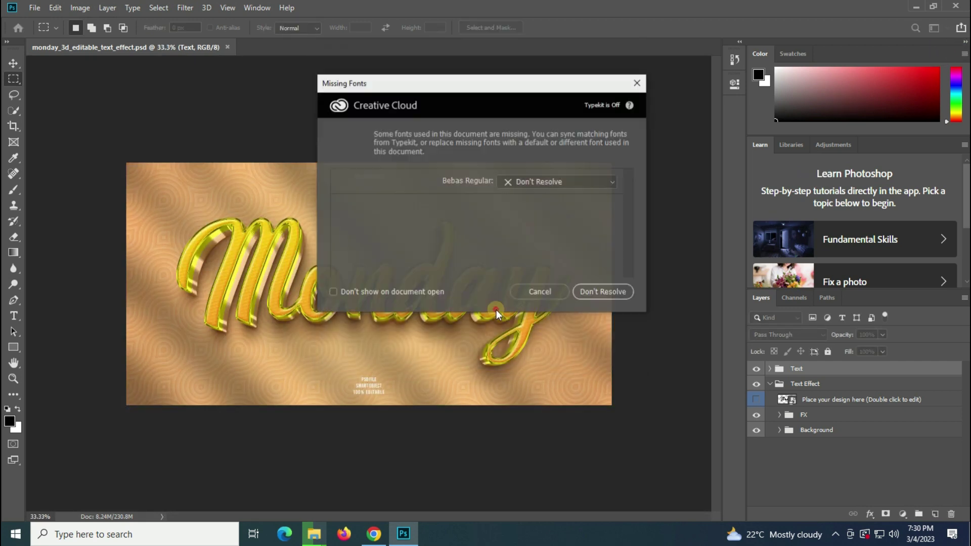
click(542, 289)
click(964, 43)
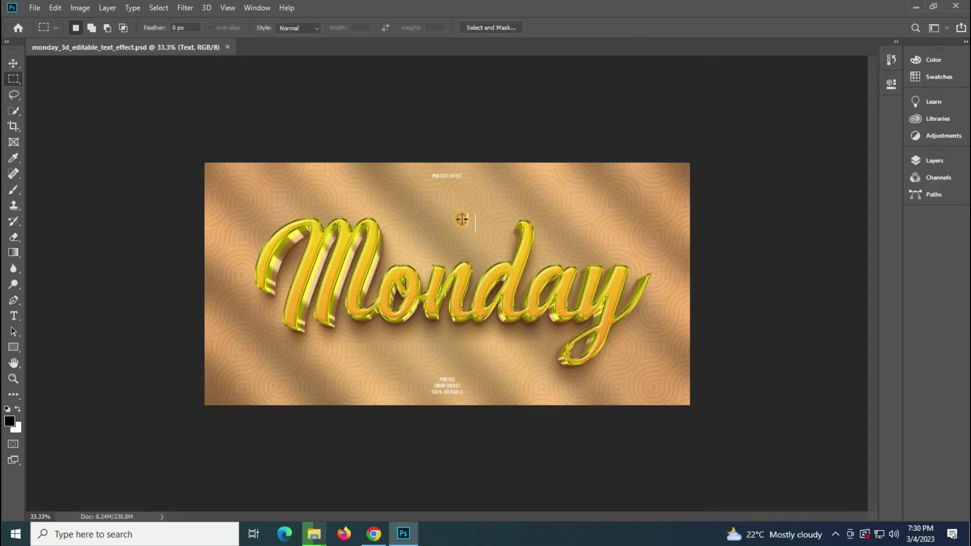
Step: Fit the Monday design on screen and enlarge the Layers panel to show FX and Background
click(10, 378)
click(439, 196)
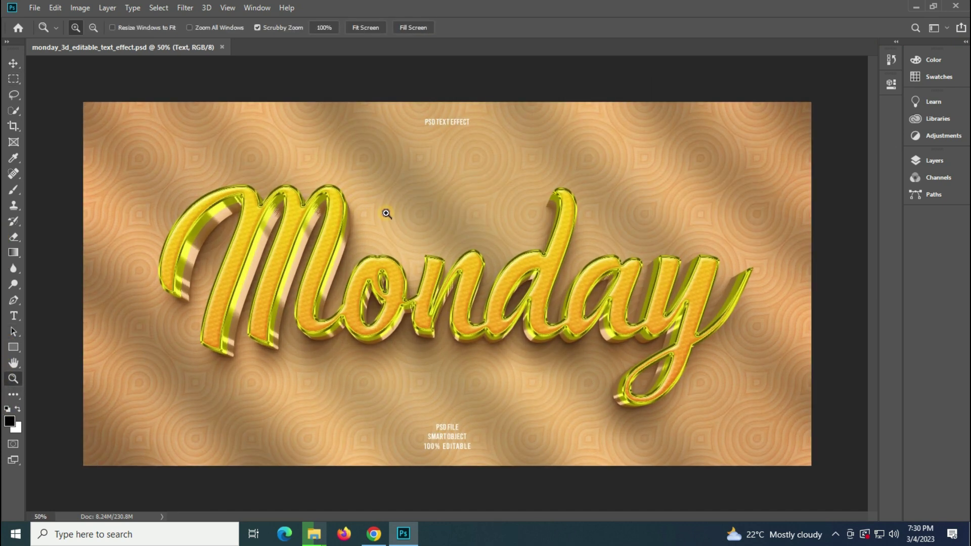
right_click(375, 192)
click(391, 199)
click(935, 161)
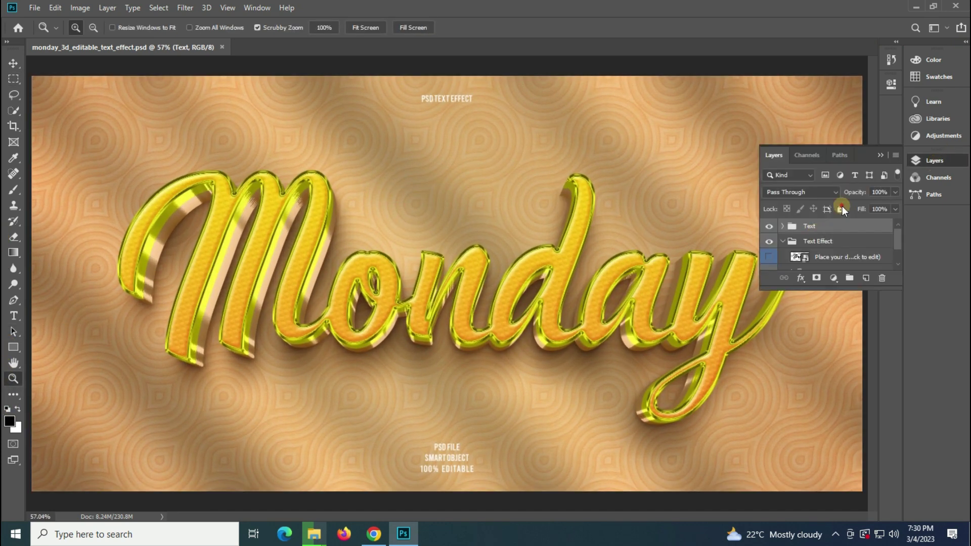
drag(832, 288, 830, 506)
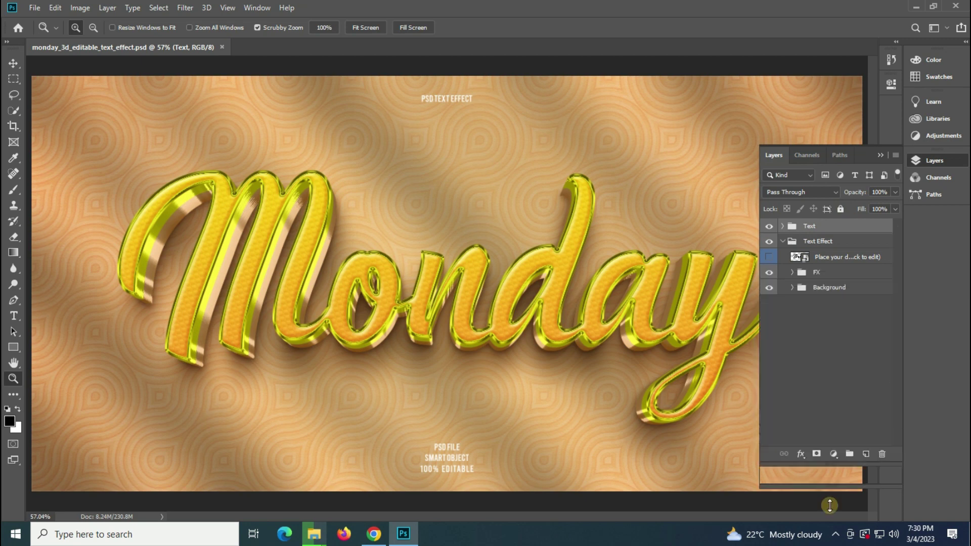
Step: In the design smart object, replace the word Monday with Azhar
double_click(805, 259)
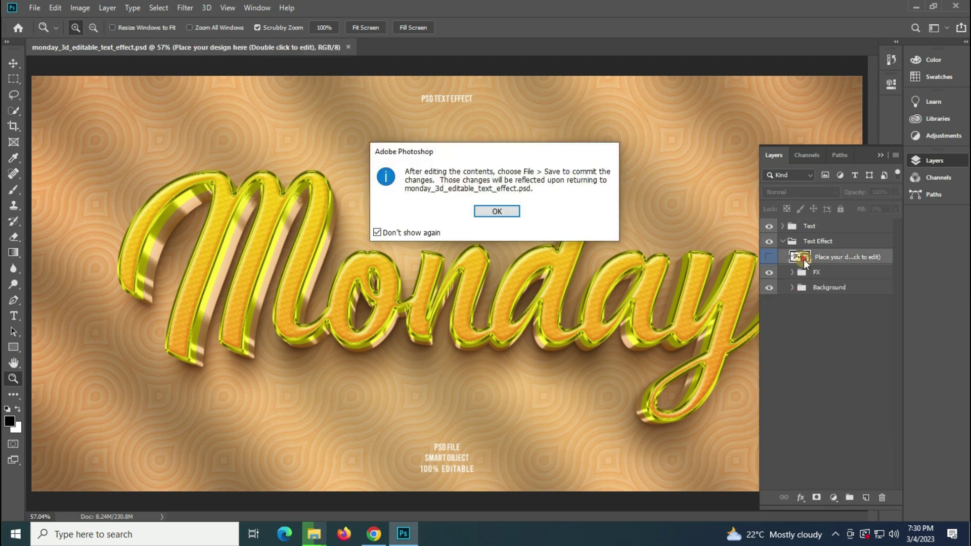
click(497, 210)
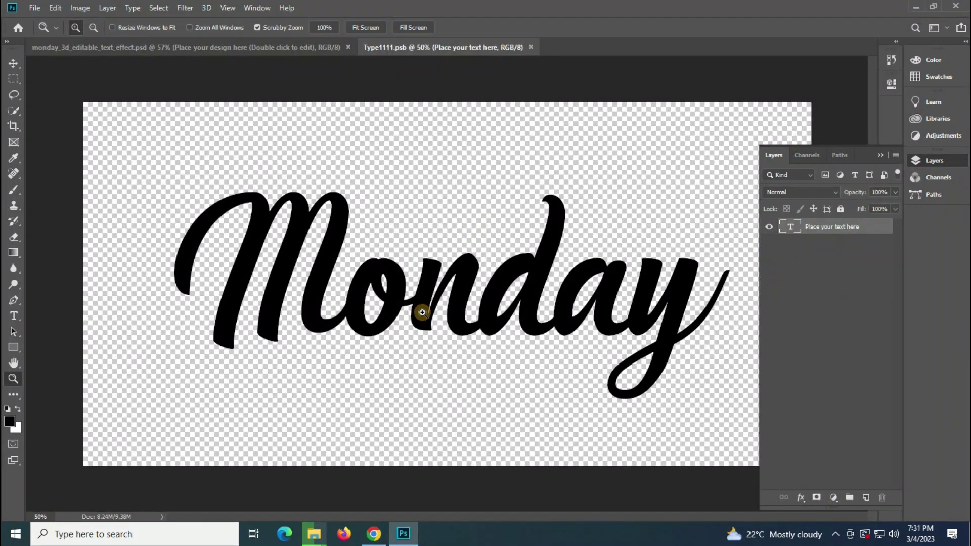
click(7, 42)
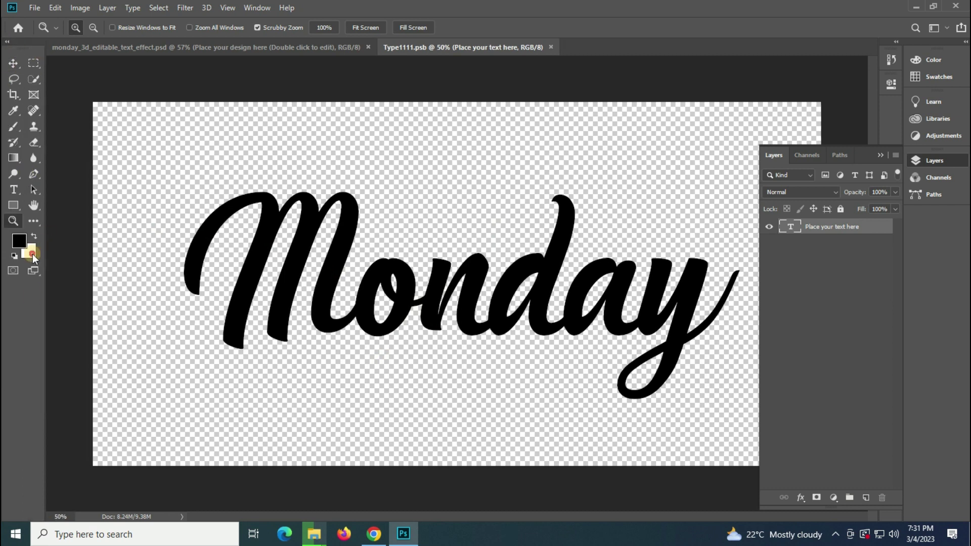
click(14, 190)
click(445, 278)
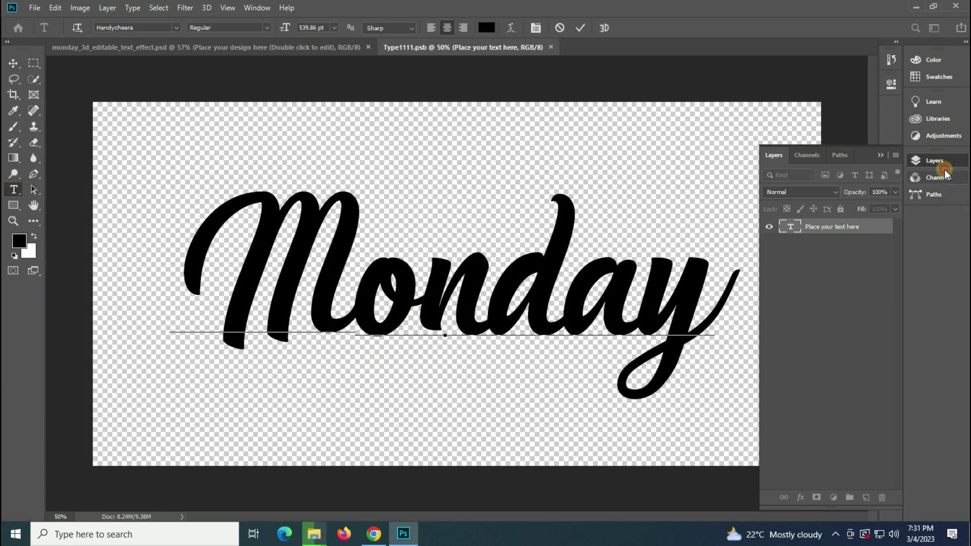
click(935, 160)
click(613, 259)
double_click(612, 259)
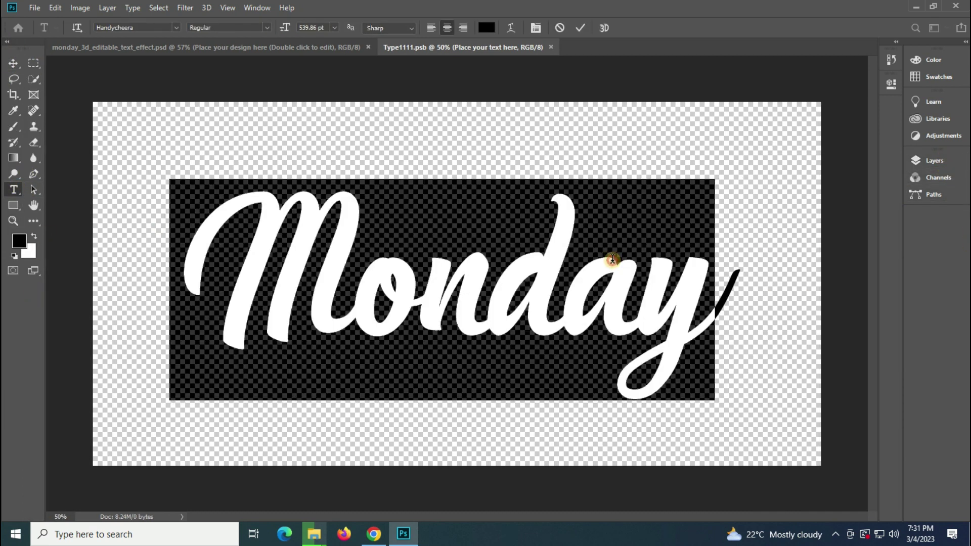
text(Azhar)
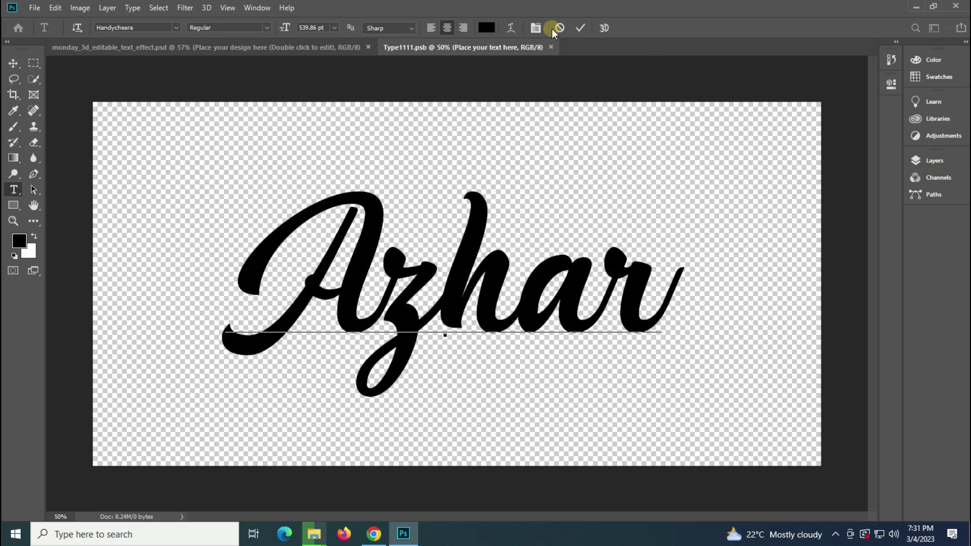
click(580, 28)
Step: Save the smart object contents and view the gold Azhar mockup fitted on screen
click(34, 8)
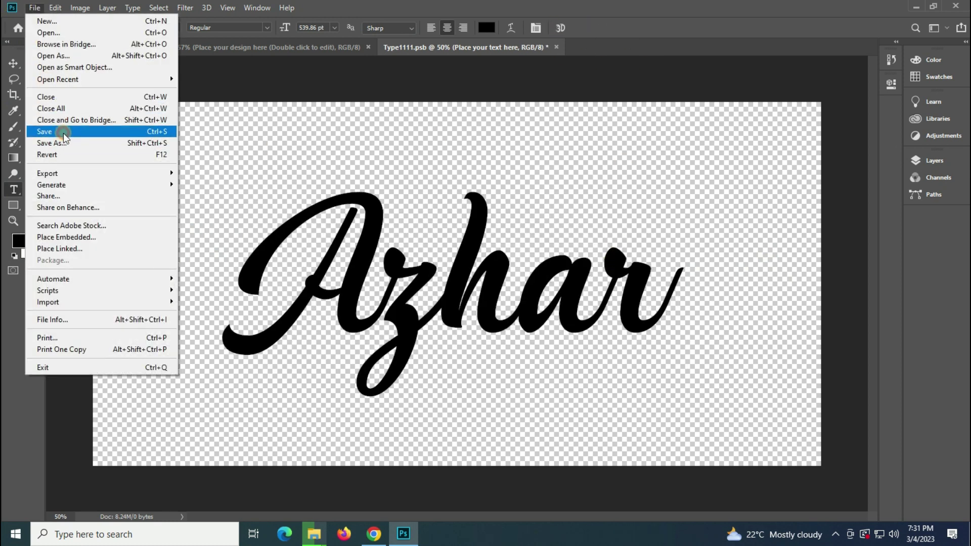
click(63, 132)
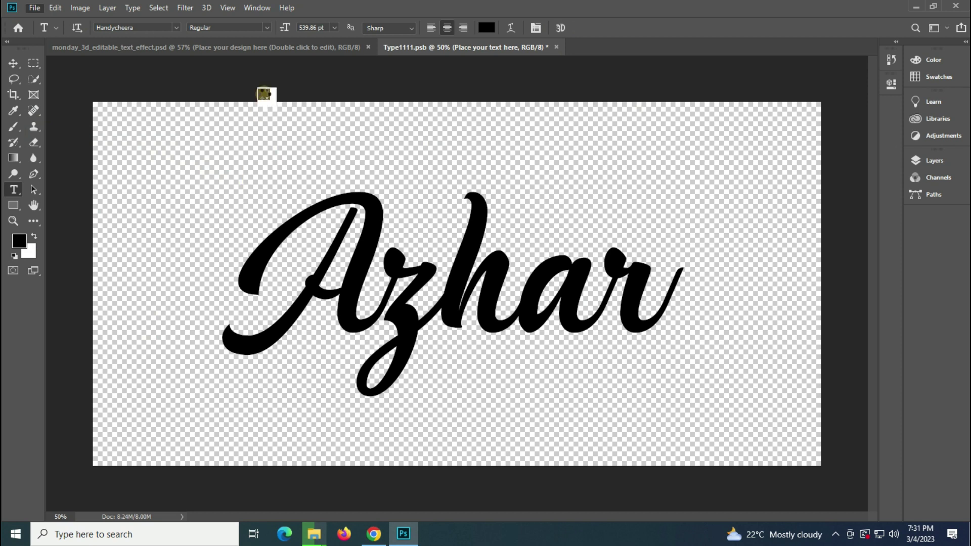
drag(265, 94, 301, 260)
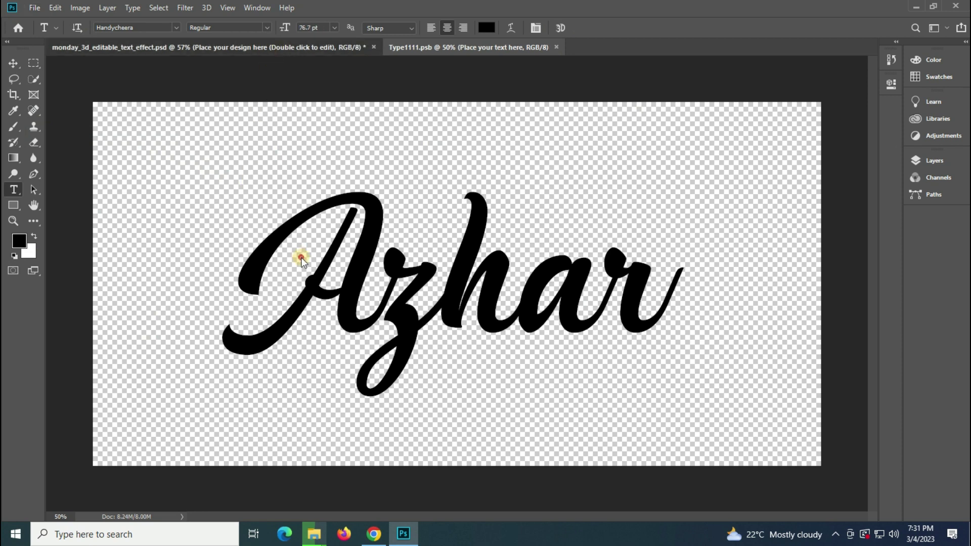
key(ctrl+Tab)
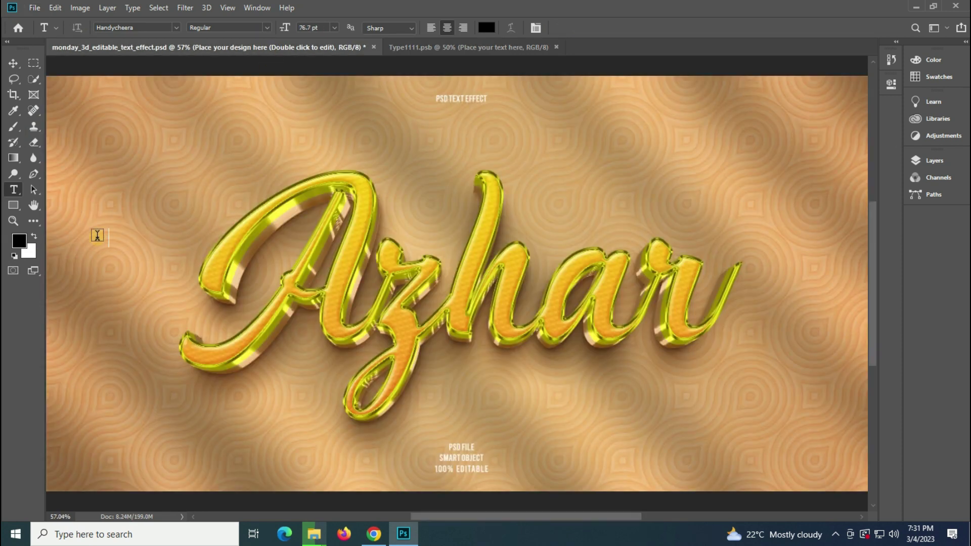
click(13, 221)
click(512, 265)
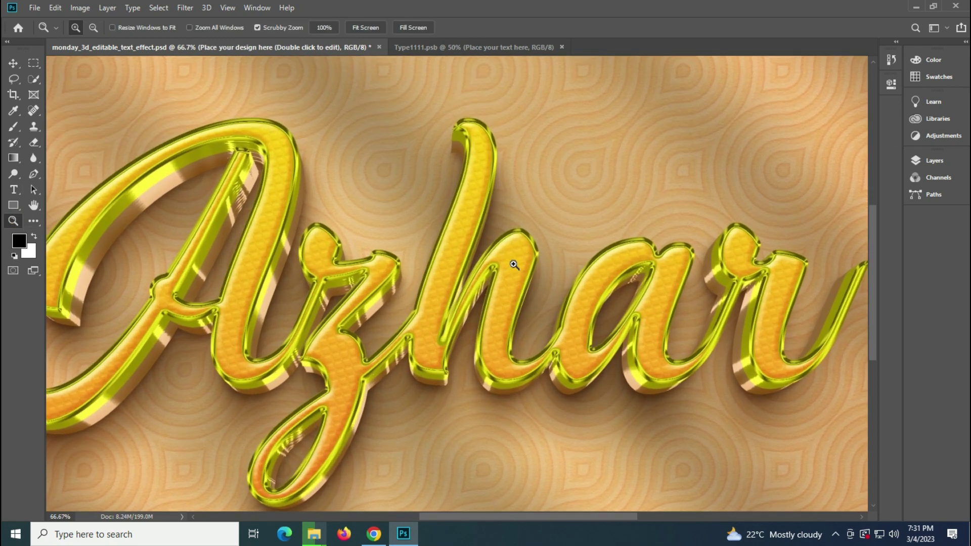
click(512, 266)
right_click(380, 239)
click(399, 245)
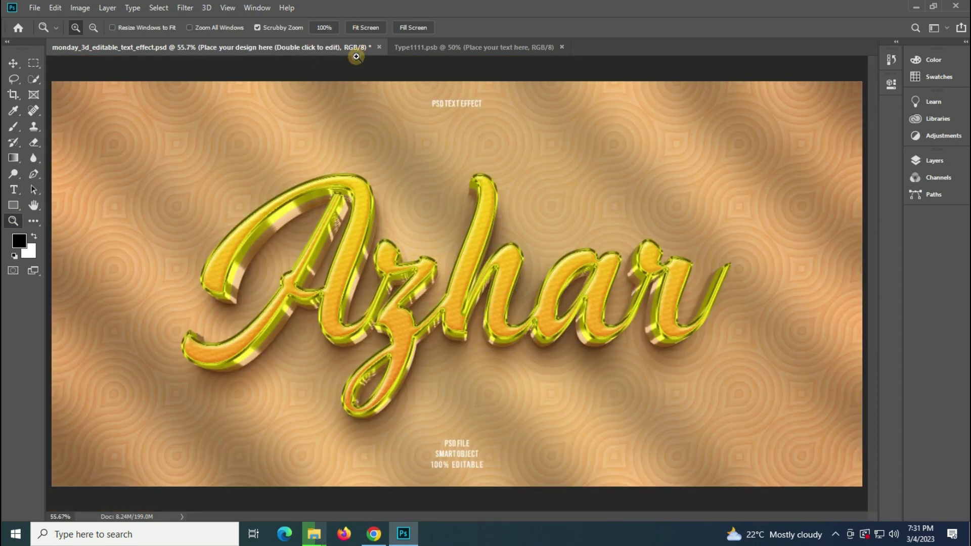
Step: Keep the Monday mockup open and open the Prime PSD from the mockup folder
click(379, 47)
click(478, 211)
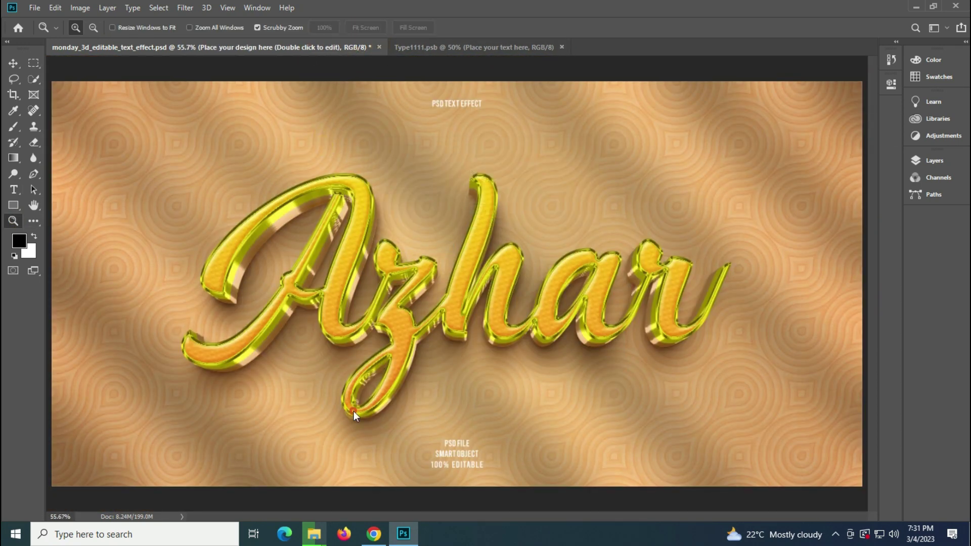
mouse_move(314, 535)
click(263, 486)
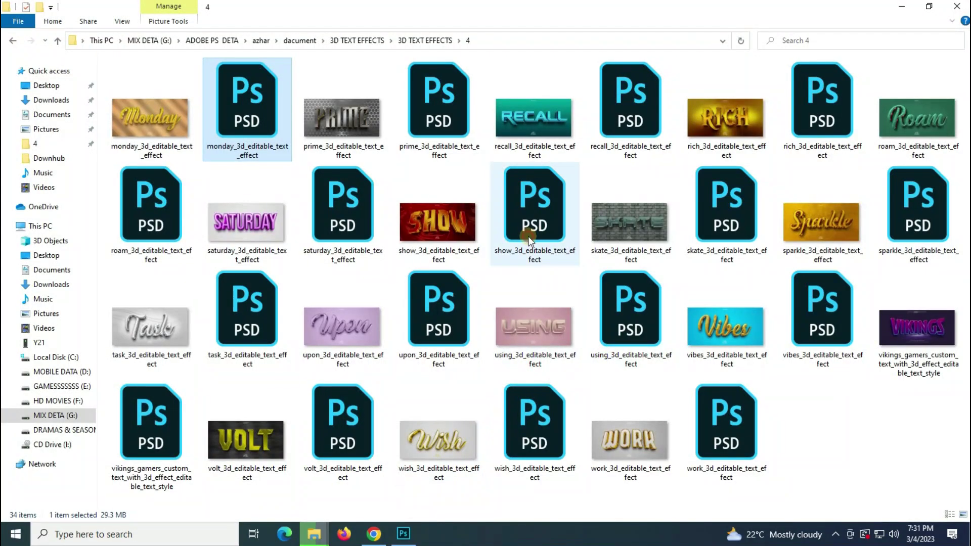
click(412, 113)
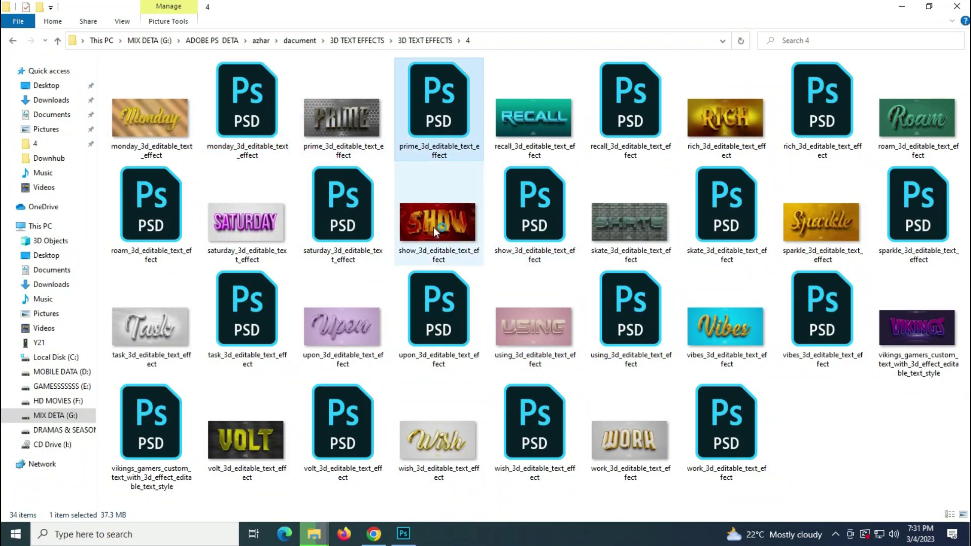
key(Return)
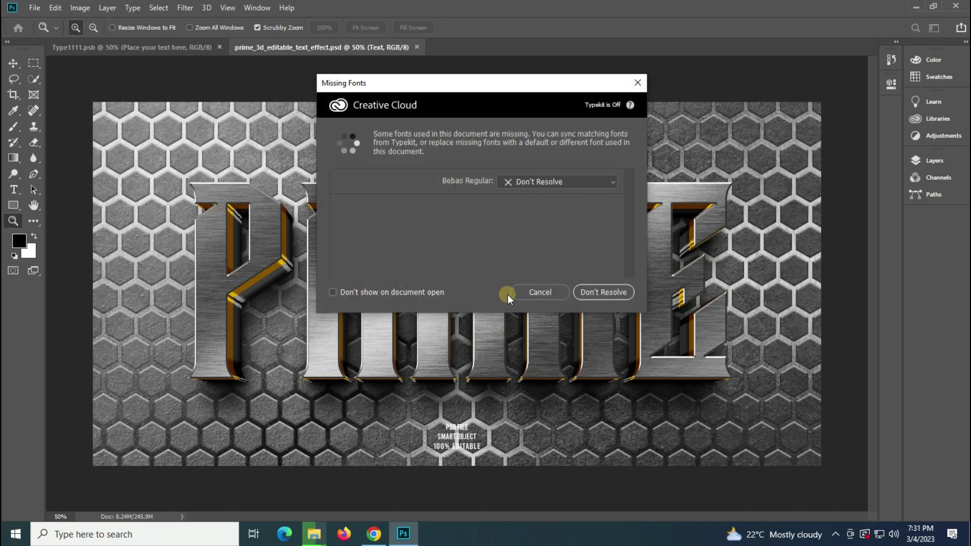
Step: Skip the missing fonts and replace PRIME with AZHAR in the design smart object
click(507, 296)
click(915, 167)
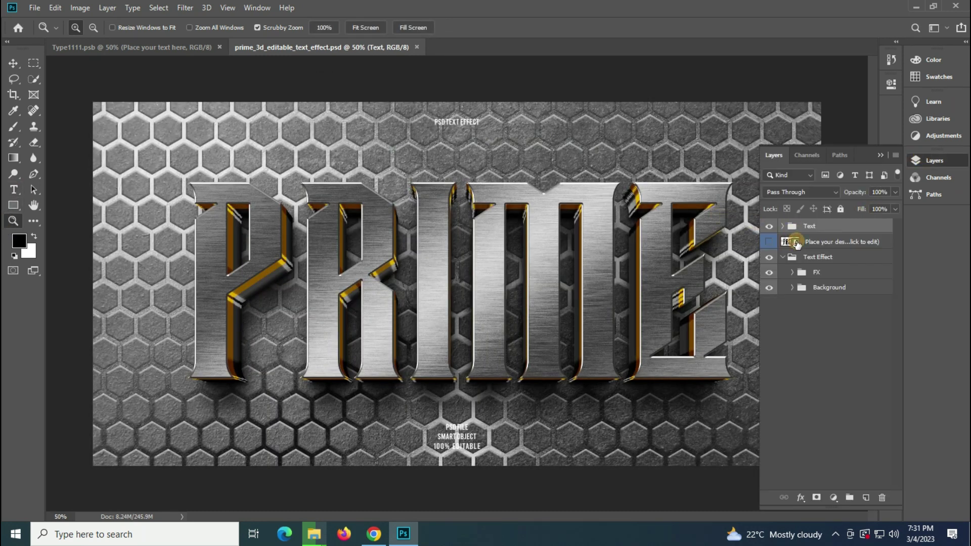
double_click(796, 242)
click(14, 195)
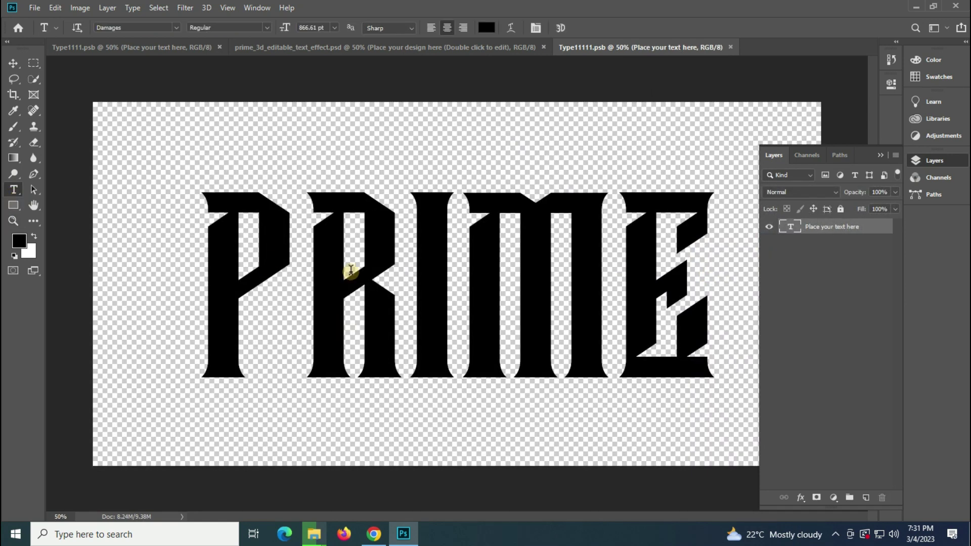
double_click(349, 271)
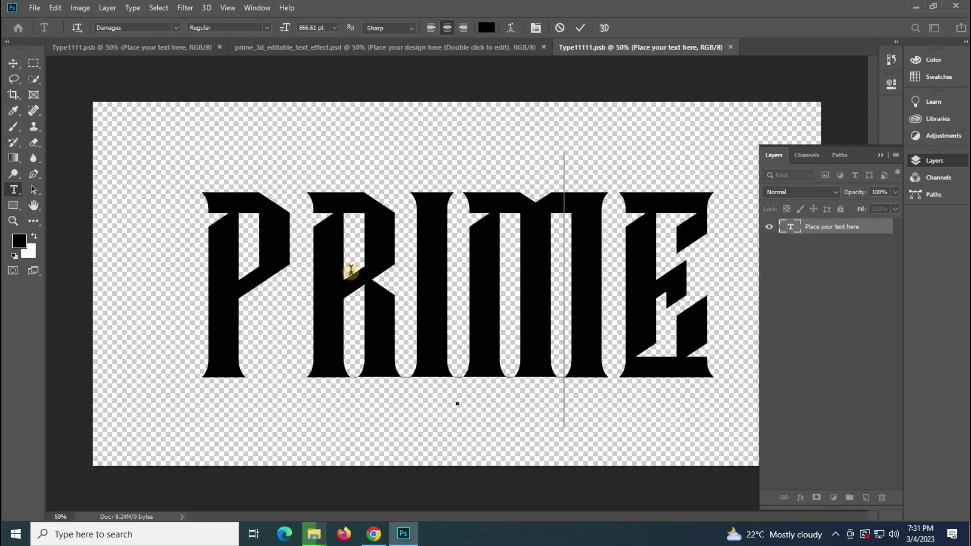
text(AZHAR)
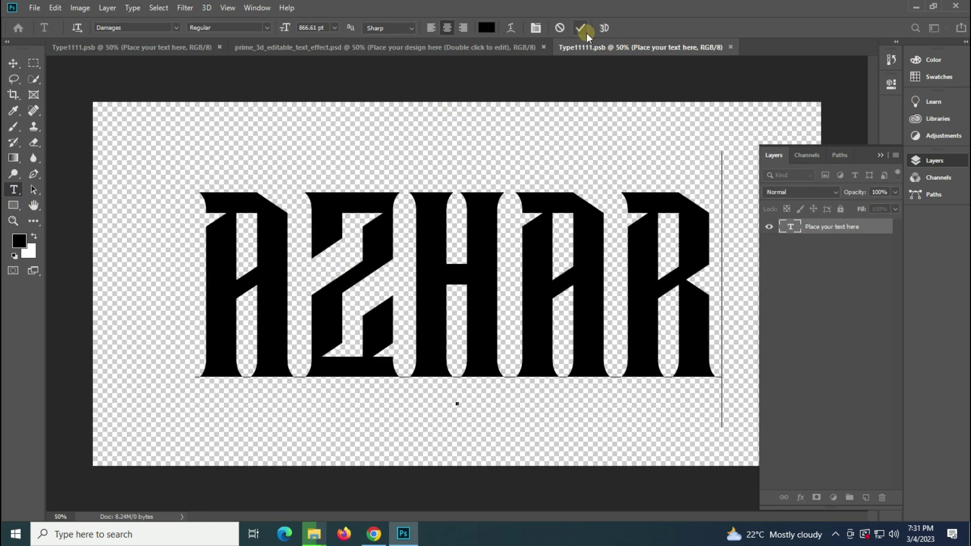
click(580, 28)
Step: Return to the Prime mockup and fit the metallic AZHAR design on screen
mouse_move(566, 96)
mouse_down()
mouse_move(405, 56)
mouse_move(410, 250)
mouse_up()
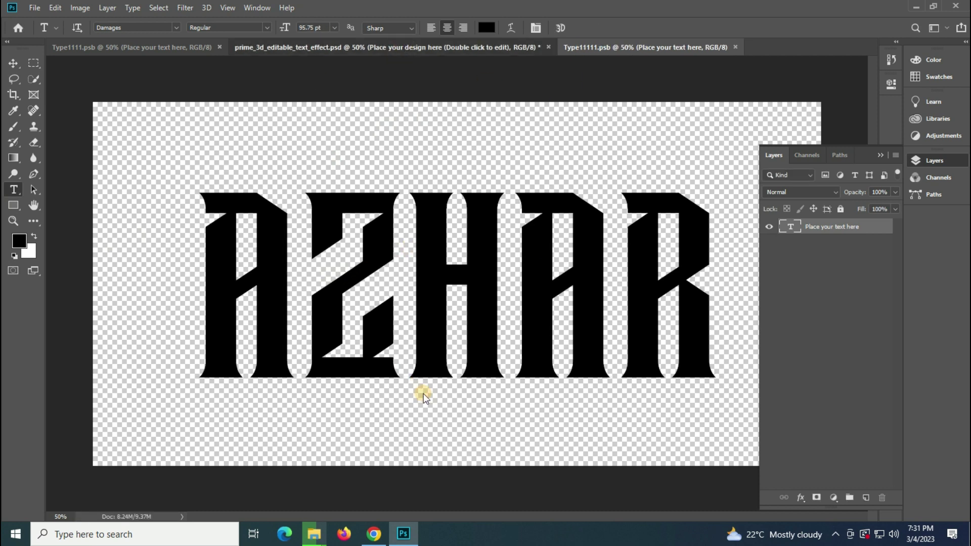
key(ctrl+shift+Tab)
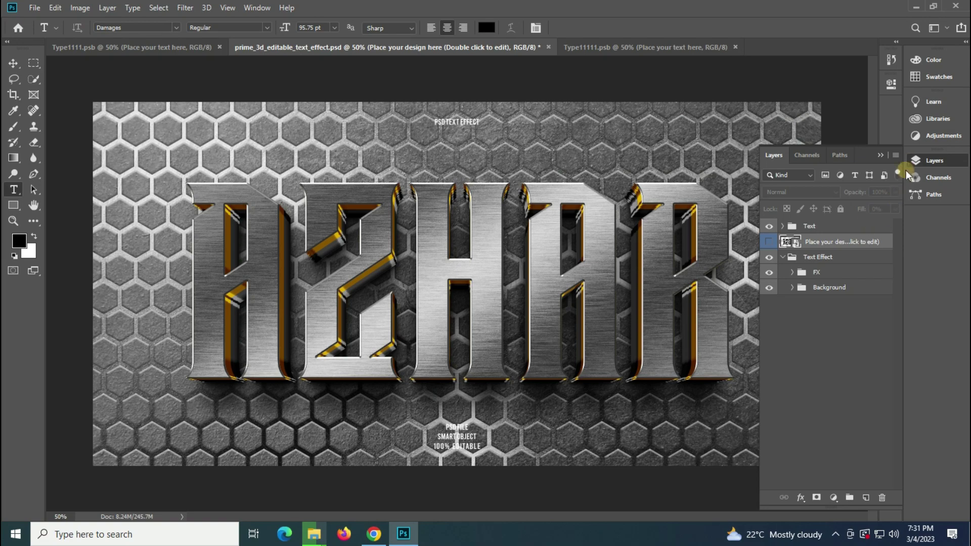
click(919, 161)
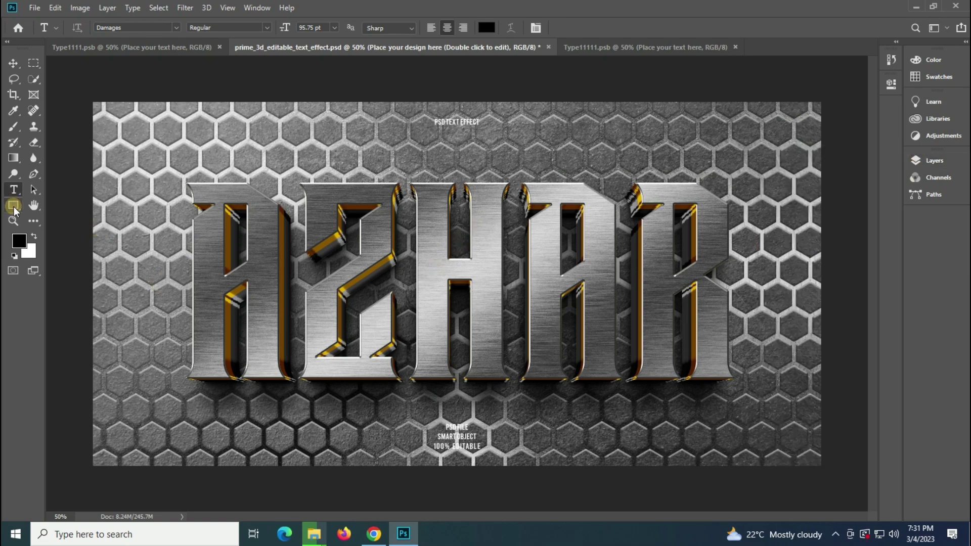
click(13, 221)
click(460, 286)
right_click(332, 253)
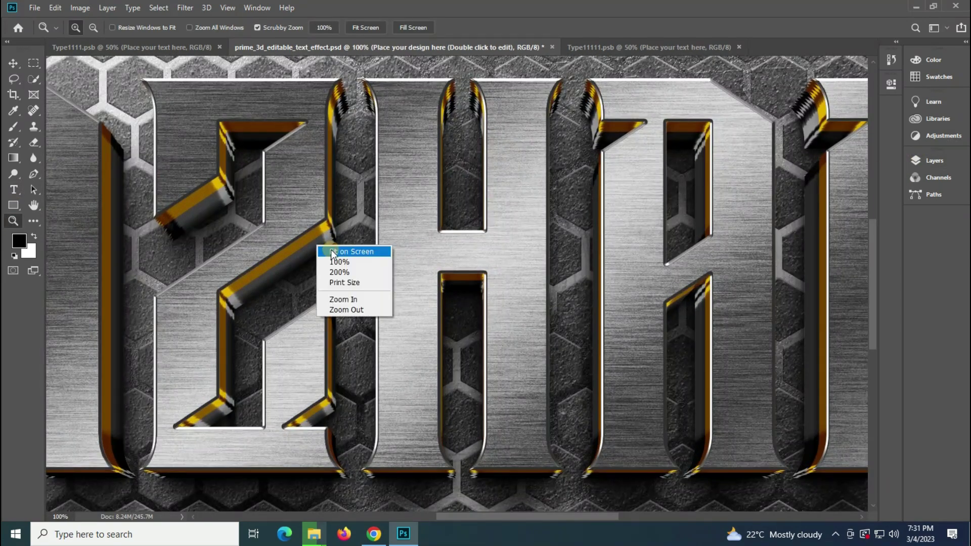
click(349, 252)
click(551, 49)
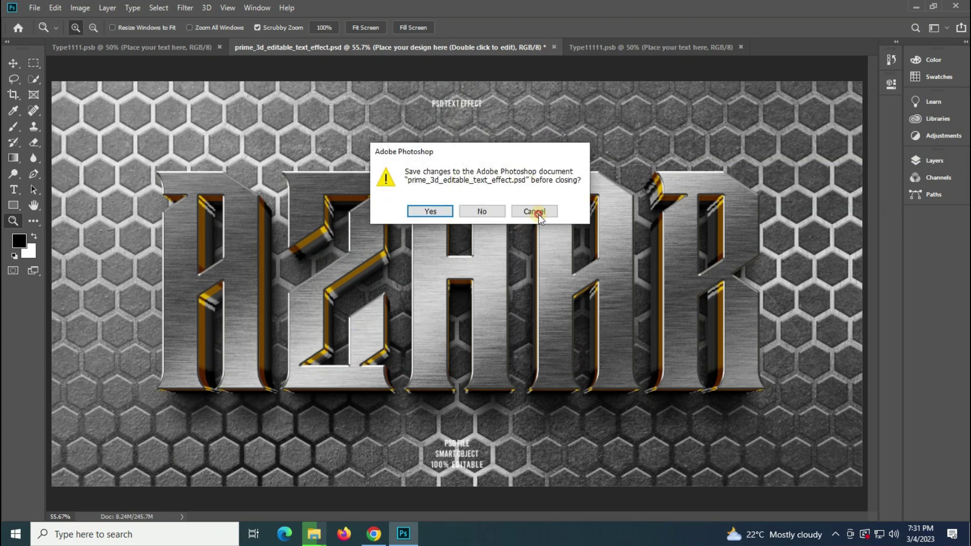
click(538, 218)
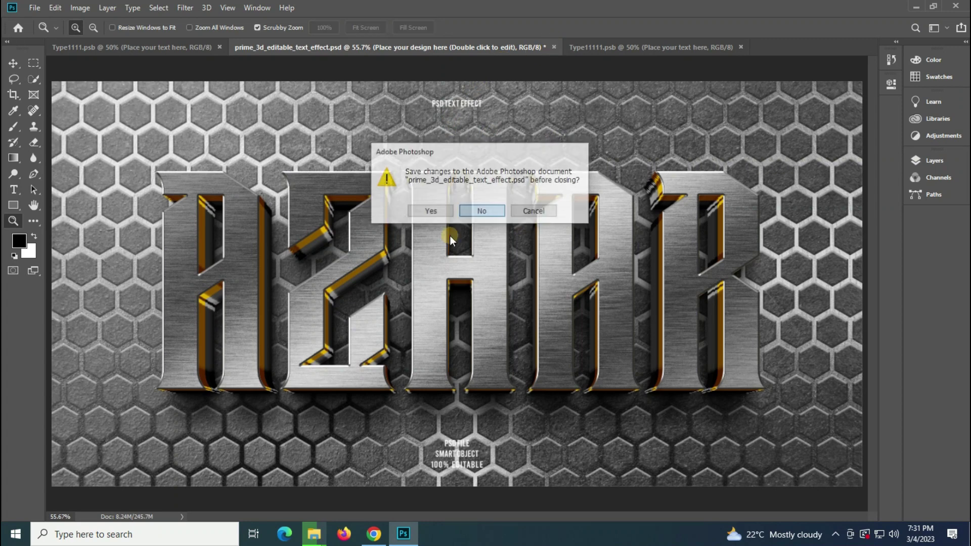
click(314, 534)
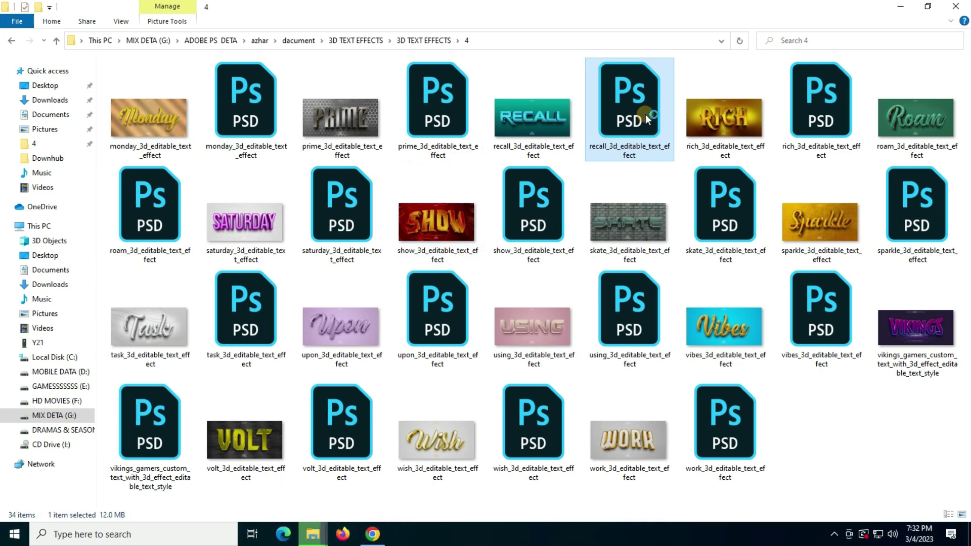
Step: Open recall_3d_editable_text_effect.psd from File Explorer in Photoshop
click(701, 122)
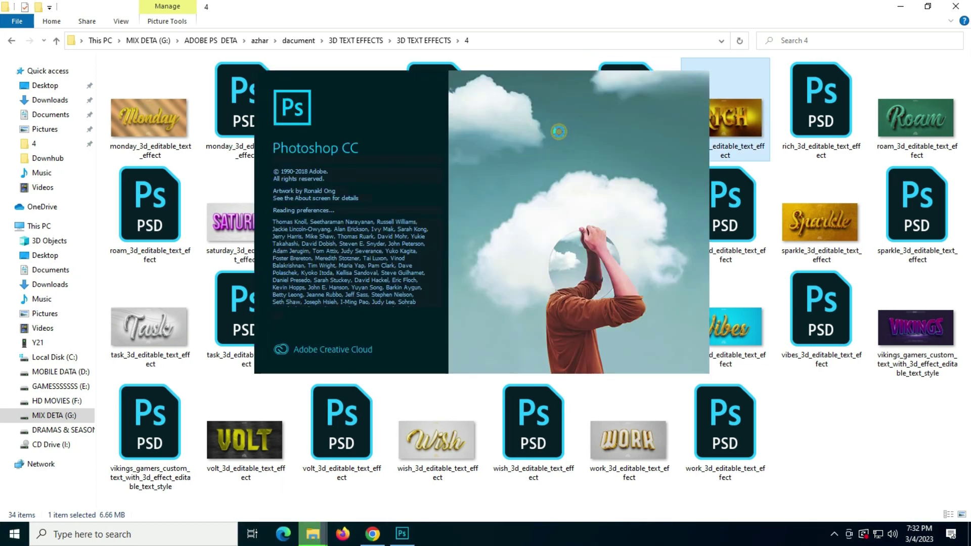
click(761, 242)
click(822, 238)
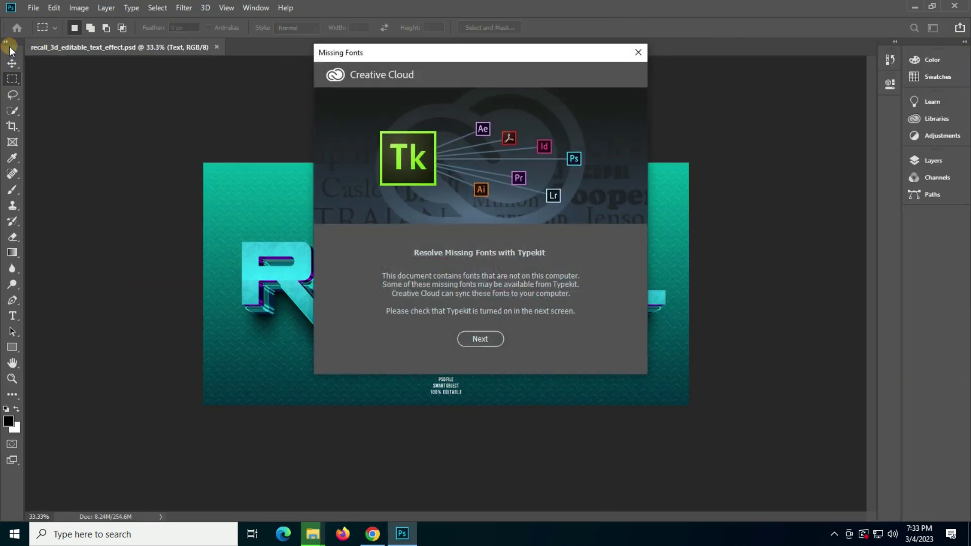
Step: Leave the missing fonts unresolved and open the Recall editable text smart object
click(462, 335)
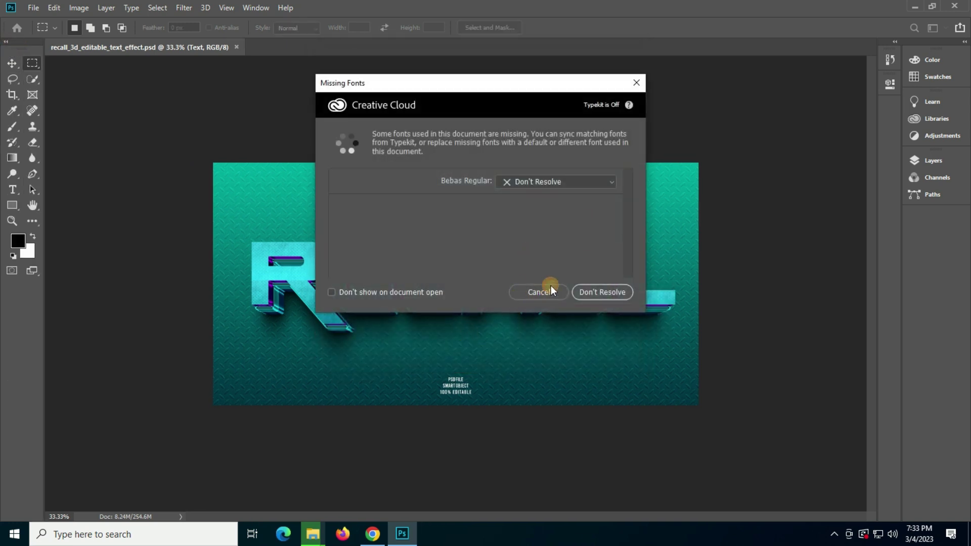
click(540, 292)
click(933, 160)
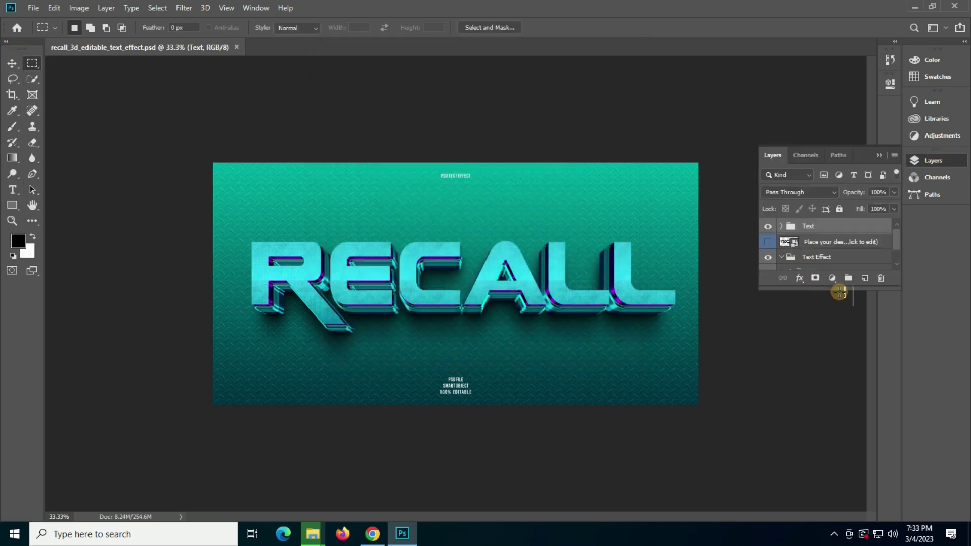
drag(839, 287, 848, 498)
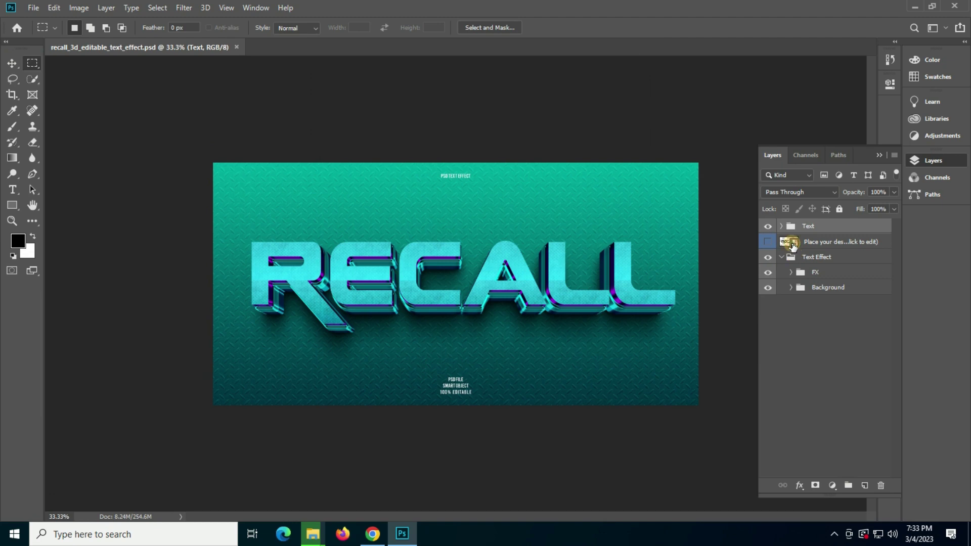
double_click(793, 244)
click(568, 210)
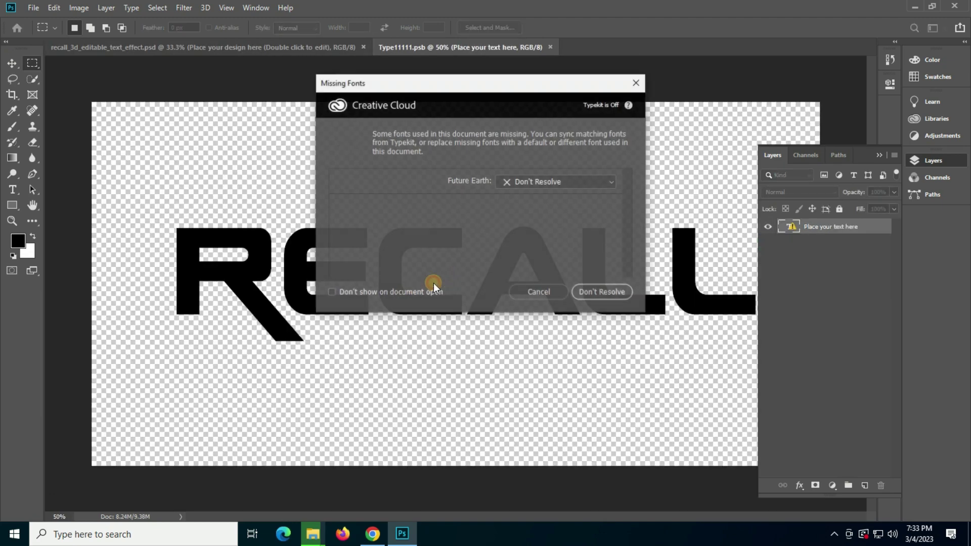
click(527, 292)
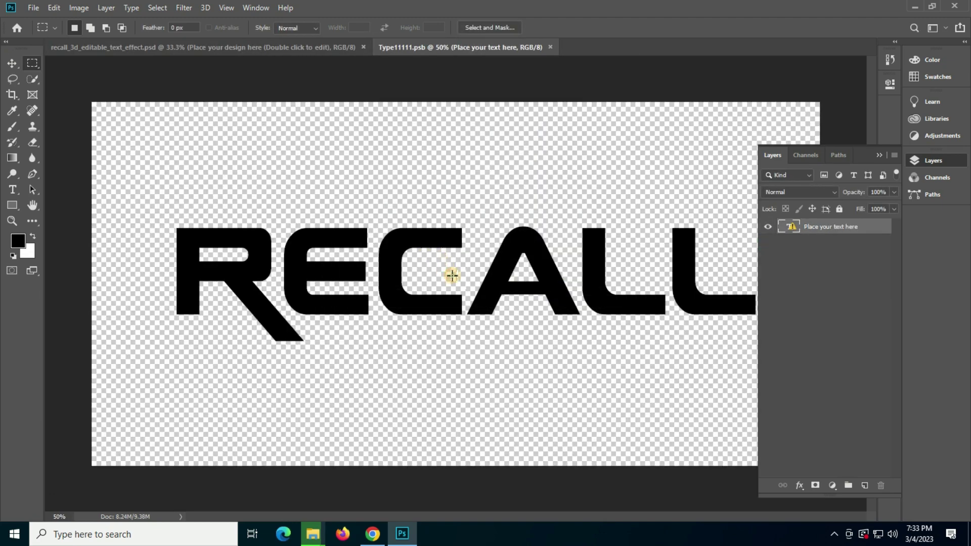
Step: Replace RECALL with AZHAR in Oswald Stencil Bold, nudge it into place, and commit
click(19, 197)
click(402, 290)
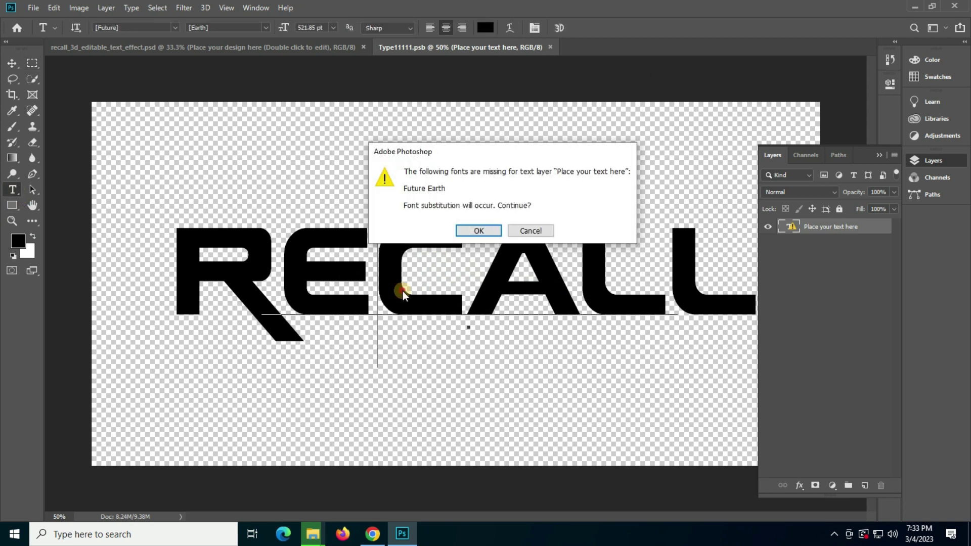
click(478, 231)
key(ctrl+a)
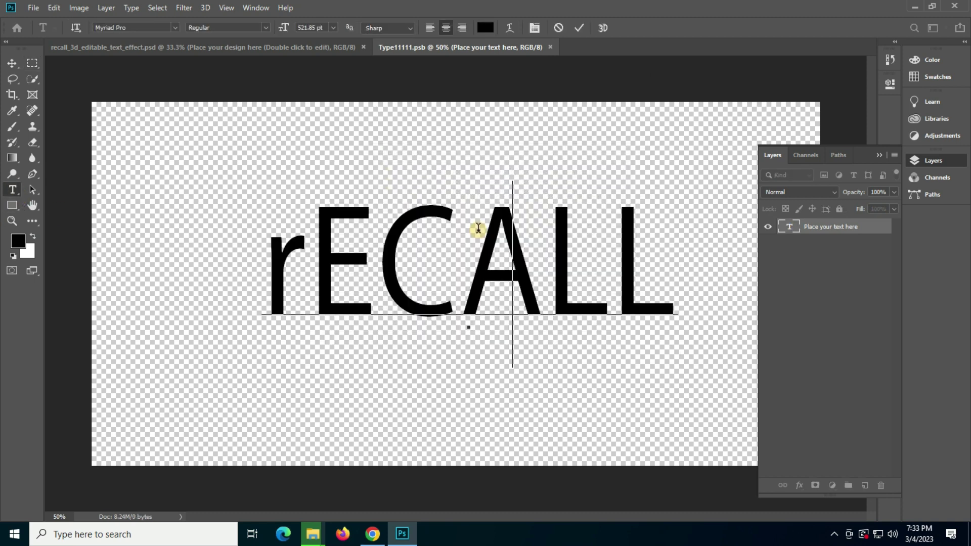
text(AZHAR)
key(ctrl+a)
click(157, 27)
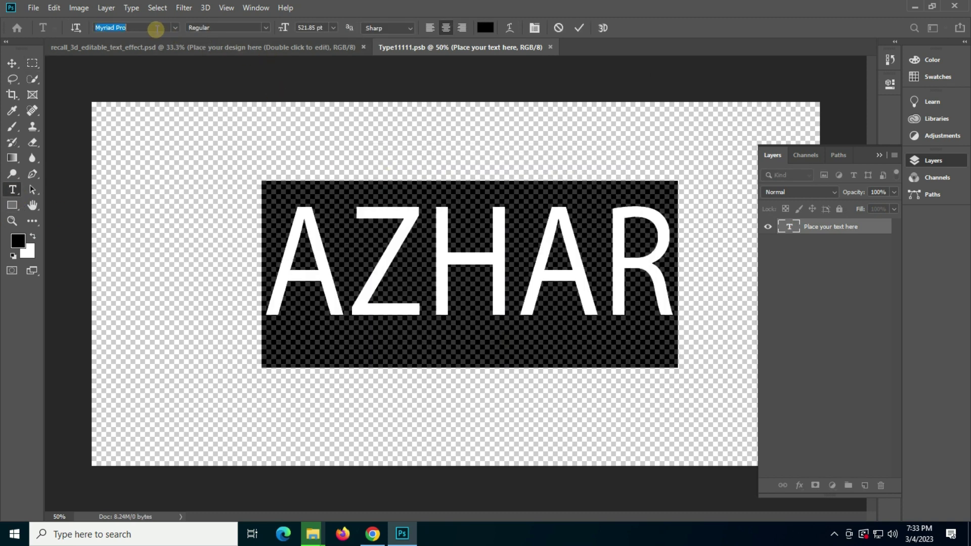
key(Down)
key(Down)
key(Down)
key(Down)
key(Down)
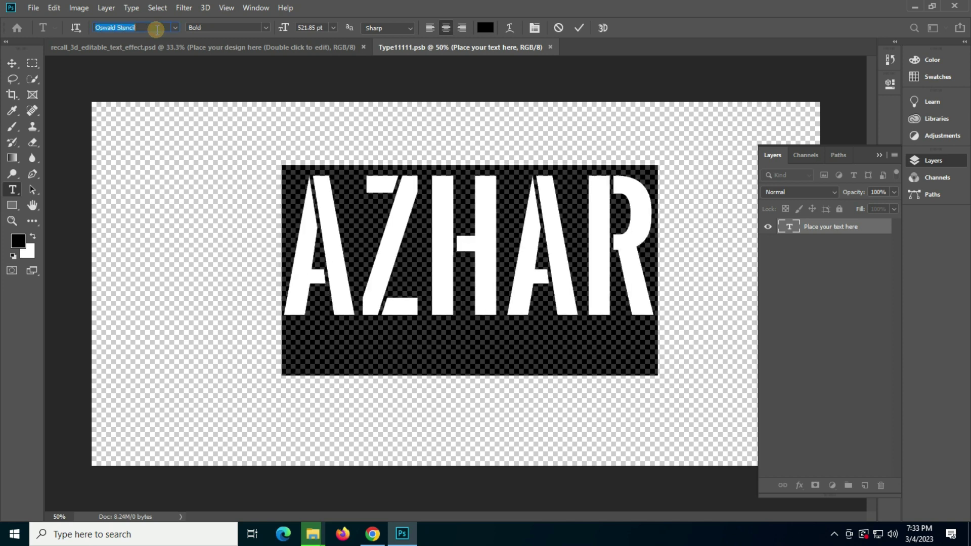
key(Down)
key(Down)
key(Up)
key(Up)
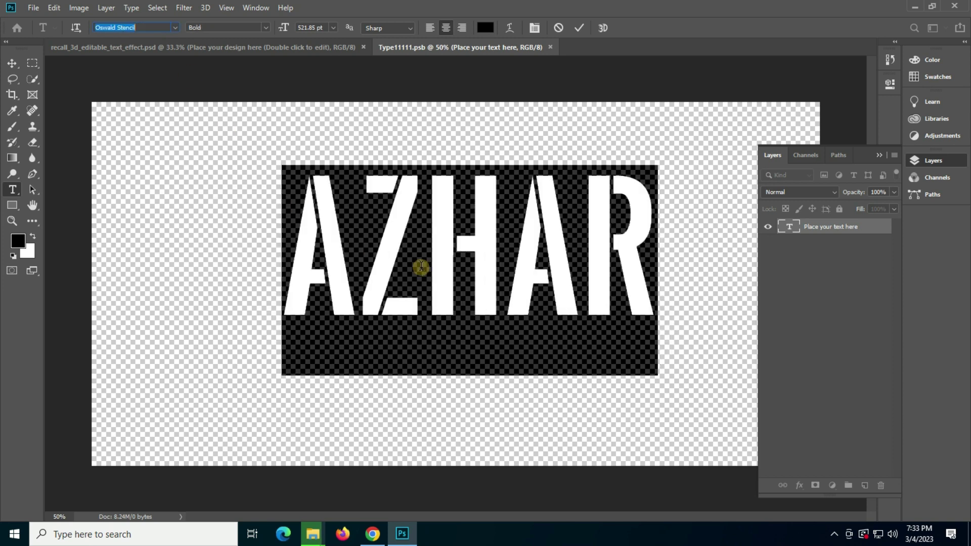
drag(455, 286, 457, 251)
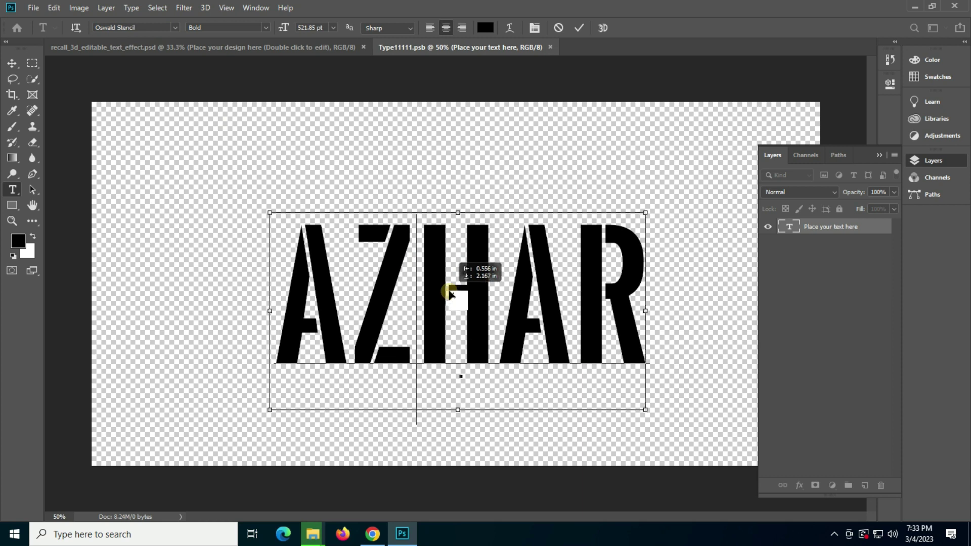
key(ctrl+Return)
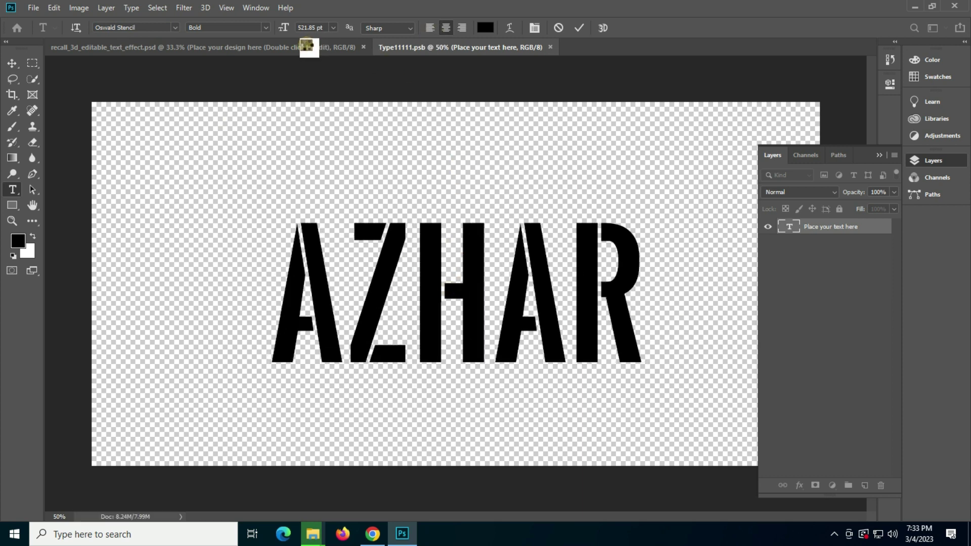
Step: Save the smart object and view the AZHAR Recall mockup fitted on screen
key(ctrl+s)
click(308, 48)
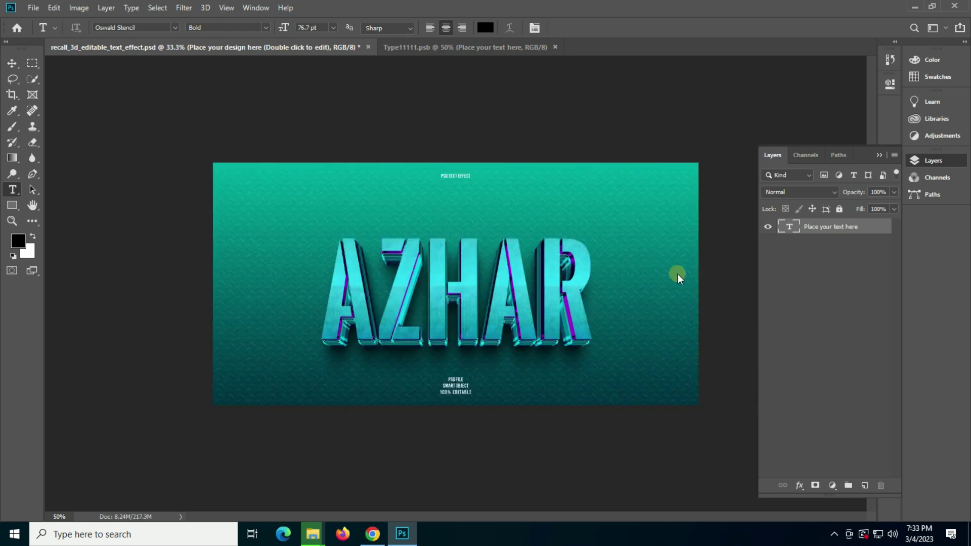
click(49, 293)
click(13, 226)
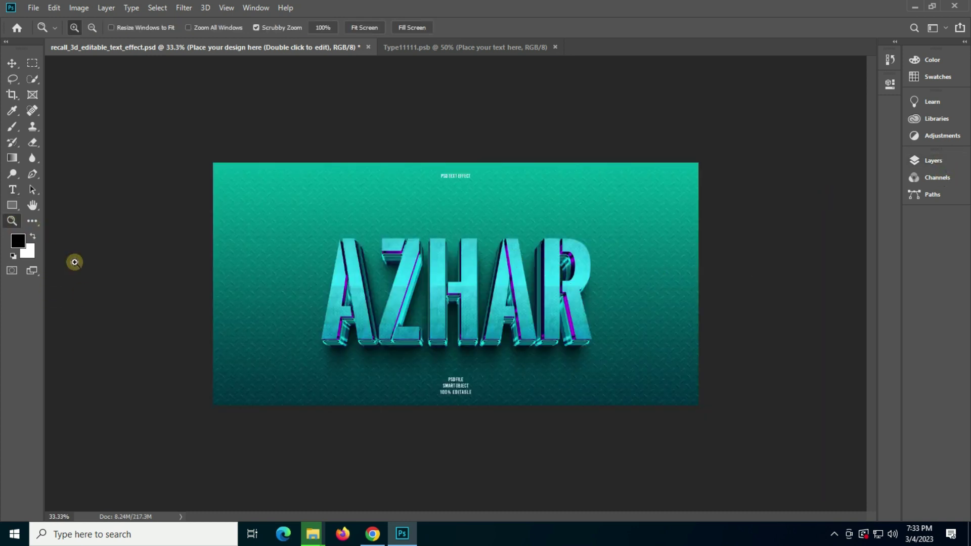
click(462, 326)
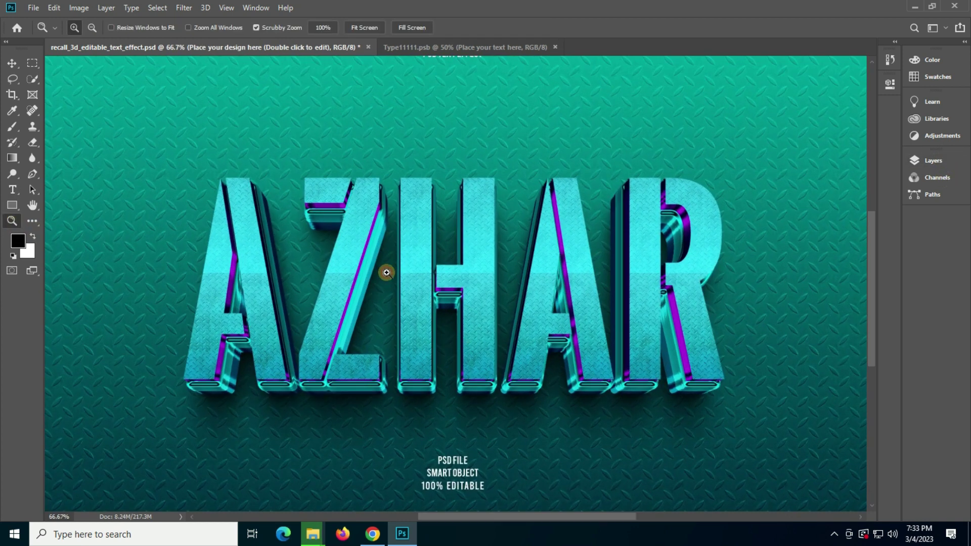
right_click(386, 272)
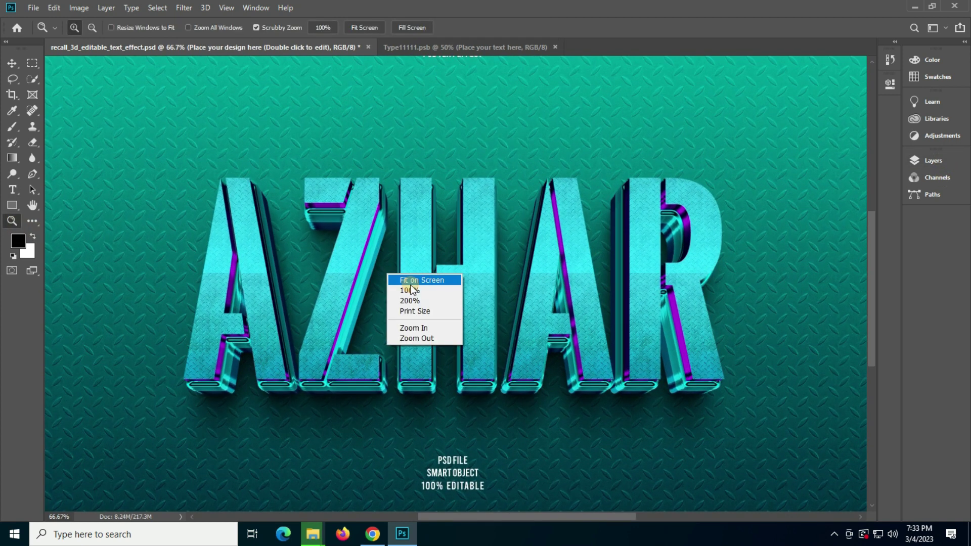
click(403, 278)
Step: Close the Recall mockup without saving and open the Roam text-effect PSD
click(371, 47)
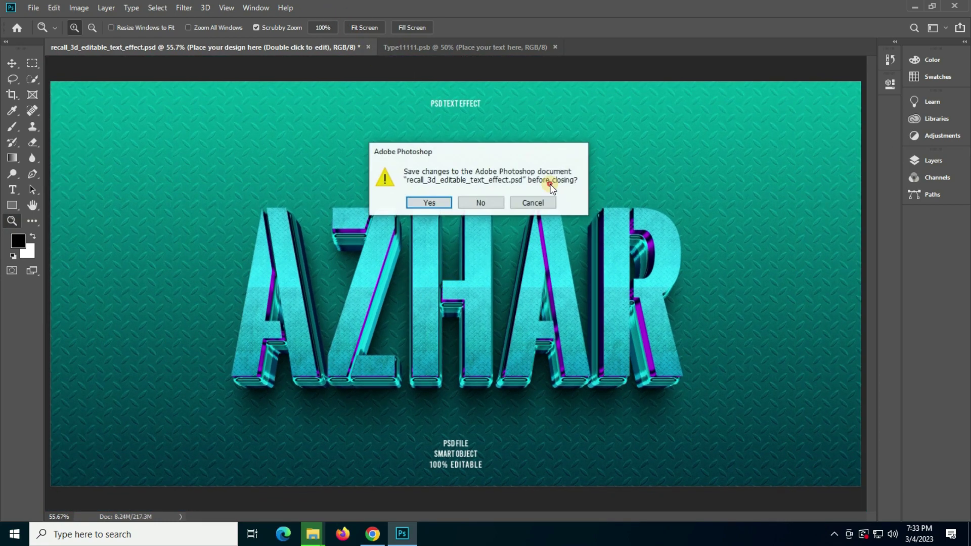
click(494, 202)
mouse_move(313, 534)
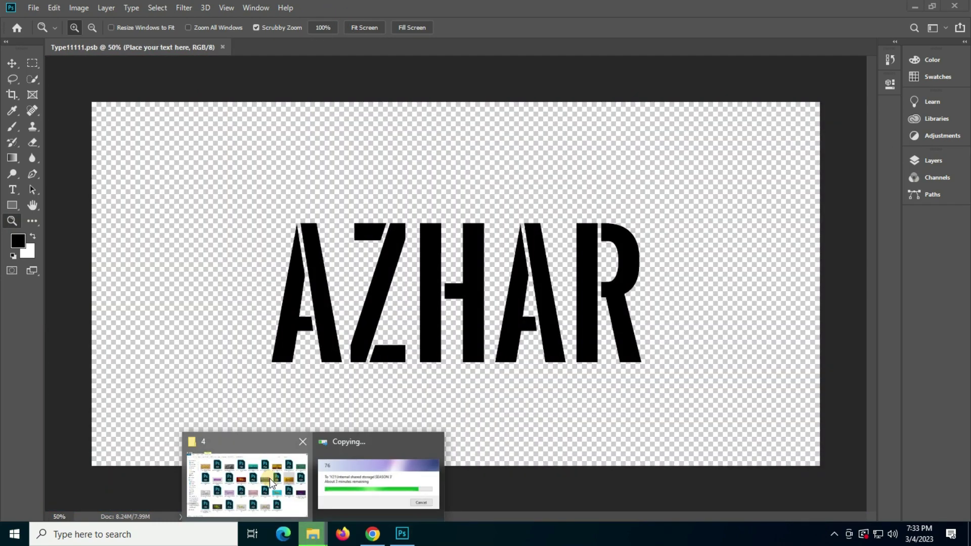
click(243, 475)
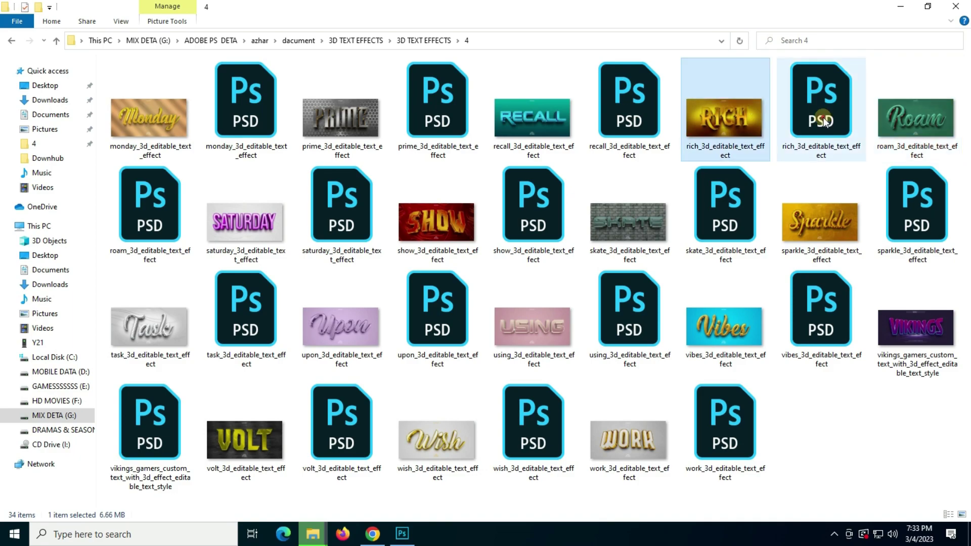
double_click(124, 222)
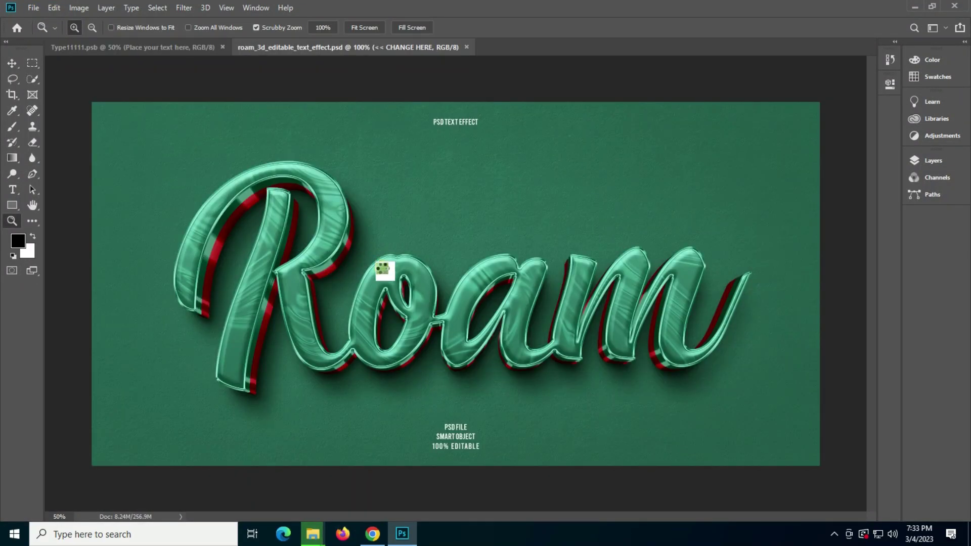
Step: Open the Roam mockup's editable text smart object and select the Roam text
click(539, 291)
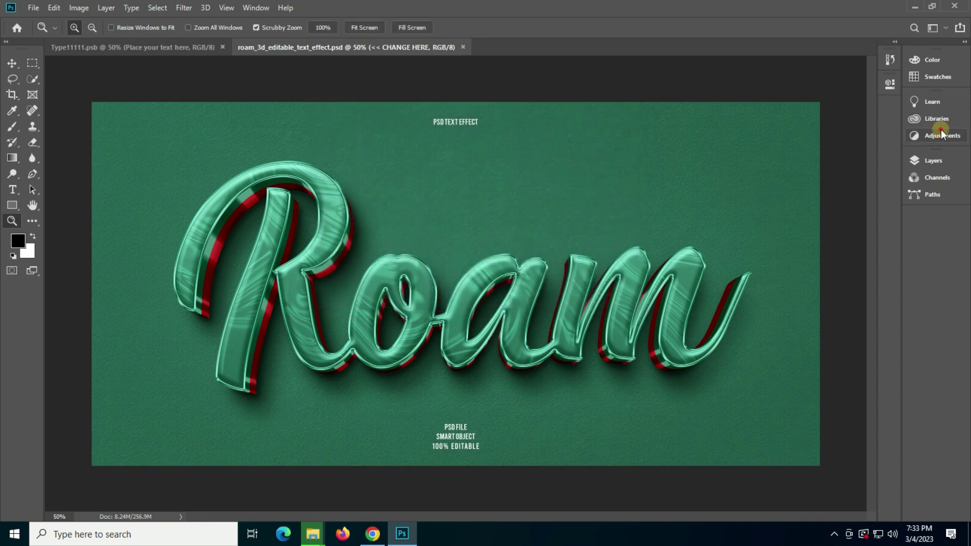
click(937, 160)
double_click(795, 227)
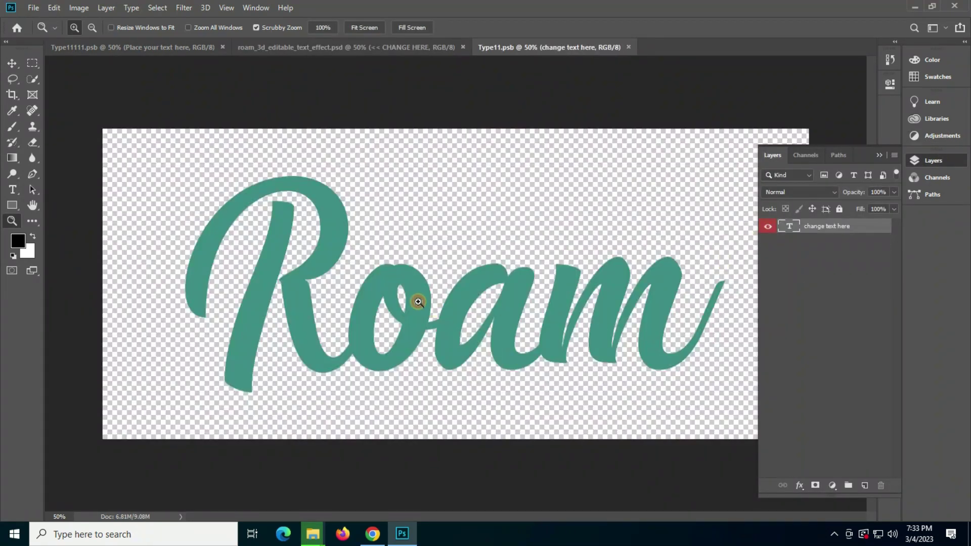
click(12, 189)
click(412, 275)
key(ctrl+a)
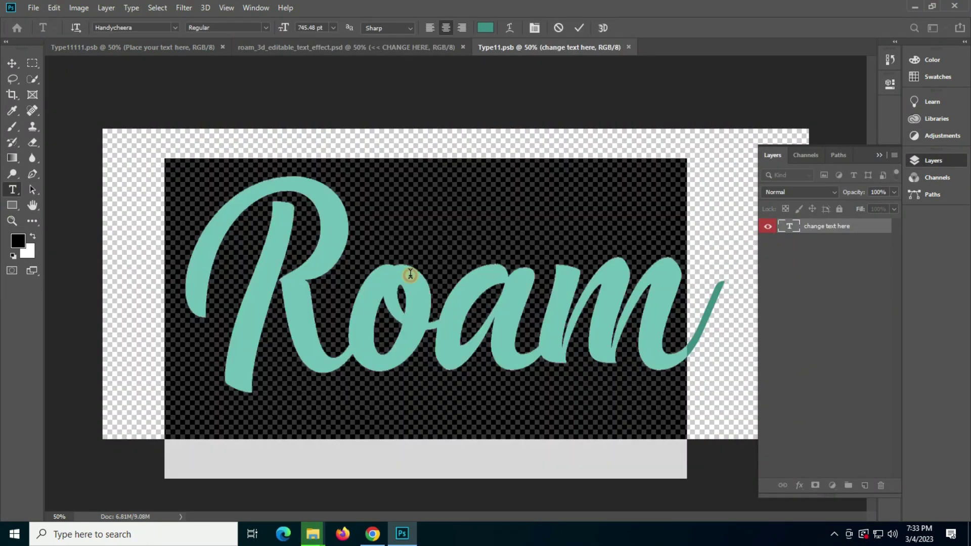
Step: Replace the text with Queen, after briefly trying Azhar, and commit it
text(AZ)
key(BackSpace)
text(zhar)
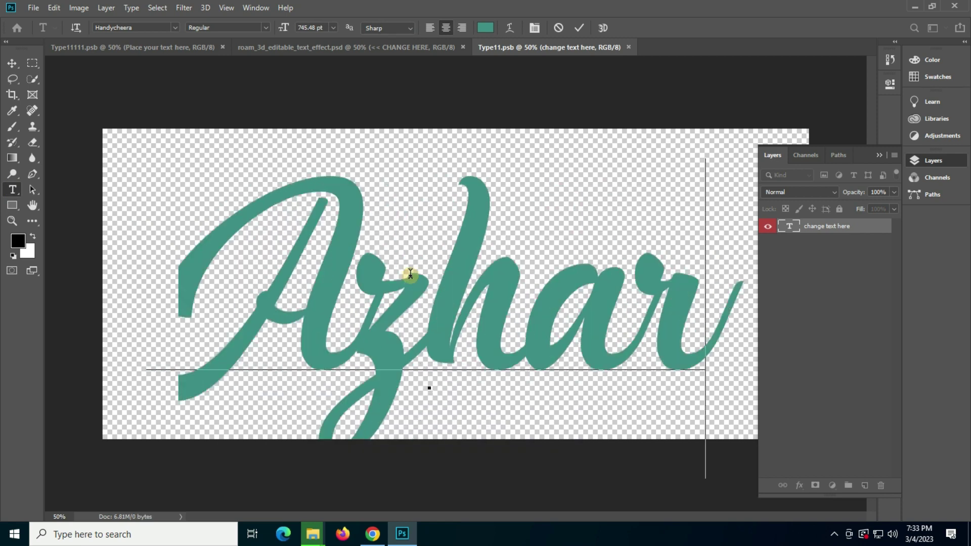
key(ctrl+a)
text(Queen)
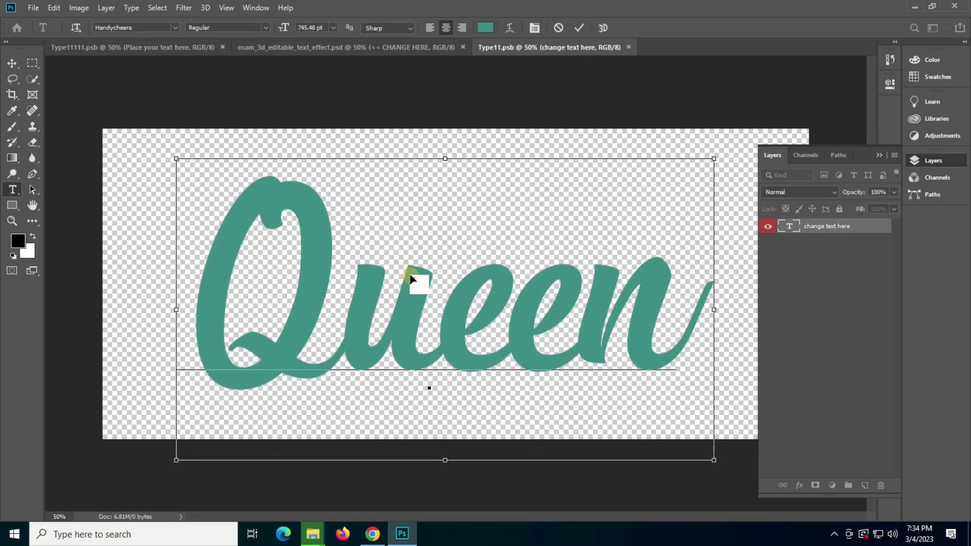
key(ctrl+Return)
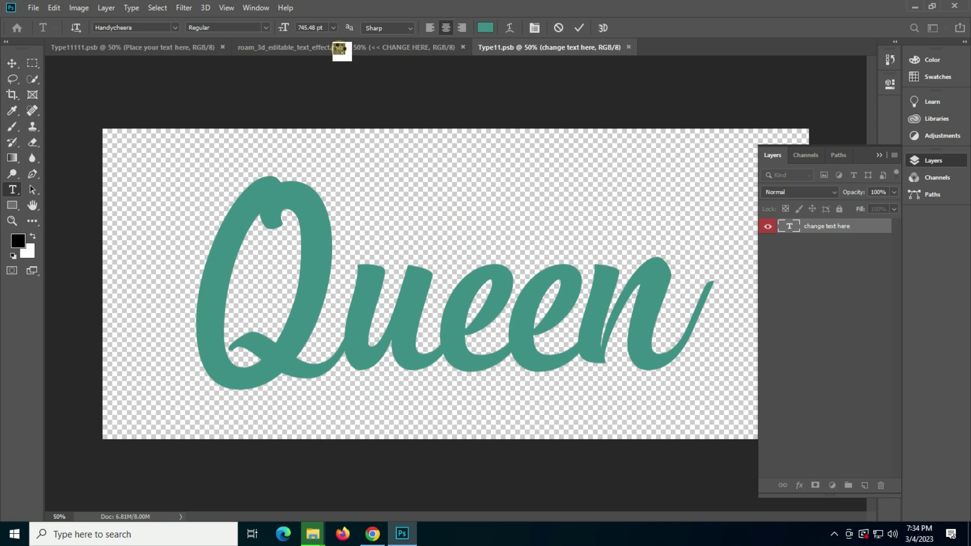
Step: Check the green Queen lettering in the Roam mockup, then close it without saving
drag(339, 48, 405, 284)
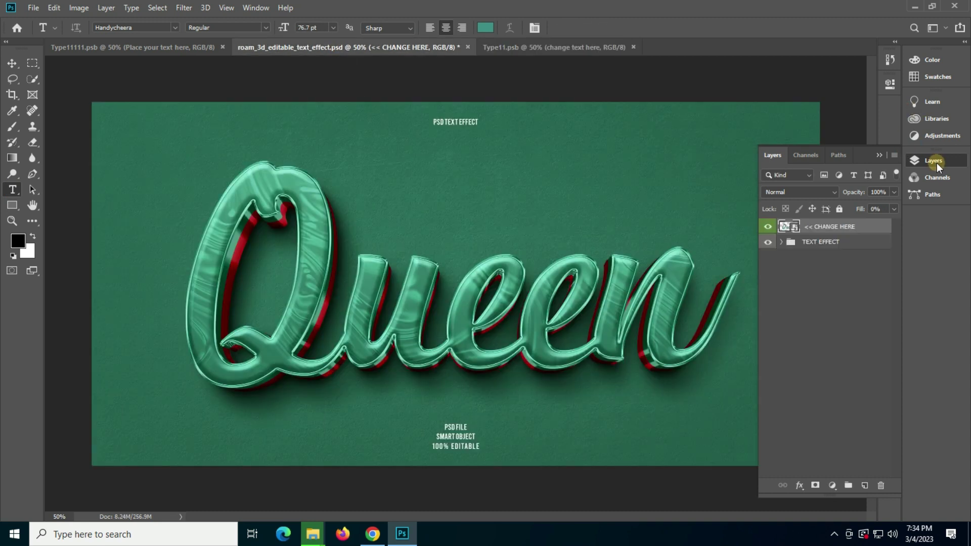
click(934, 161)
click(12, 222)
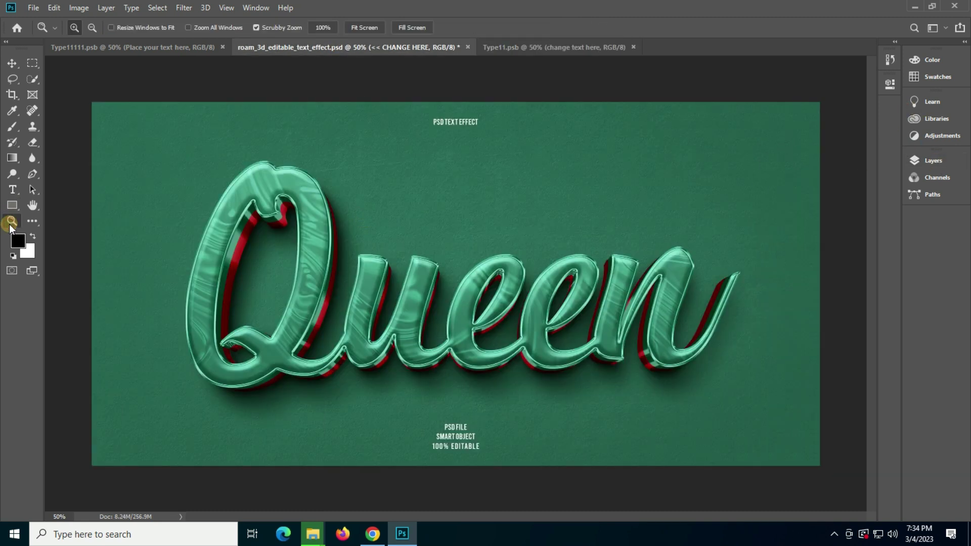
drag(429, 265, 467, 50)
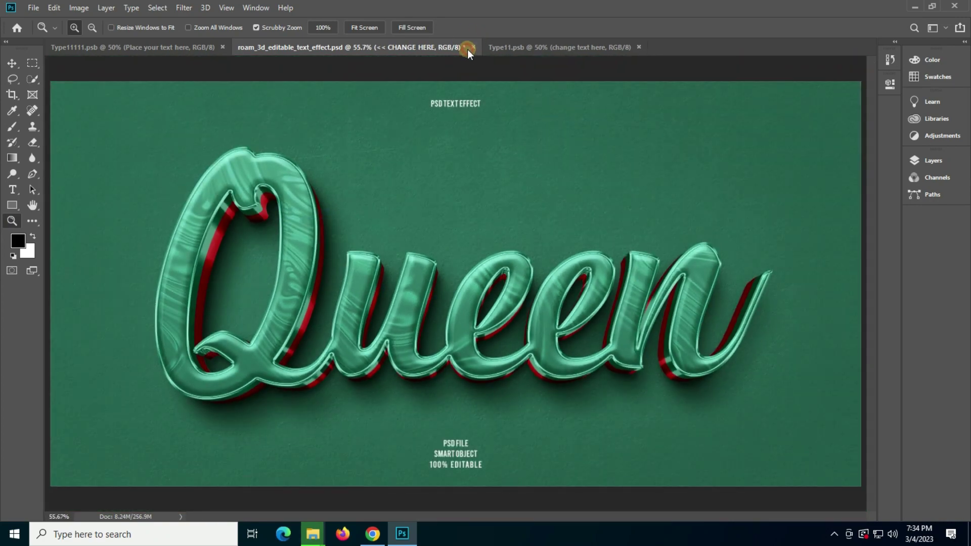
key(ctrl+w)
click(468, 206)
mouse_move(312, 535)
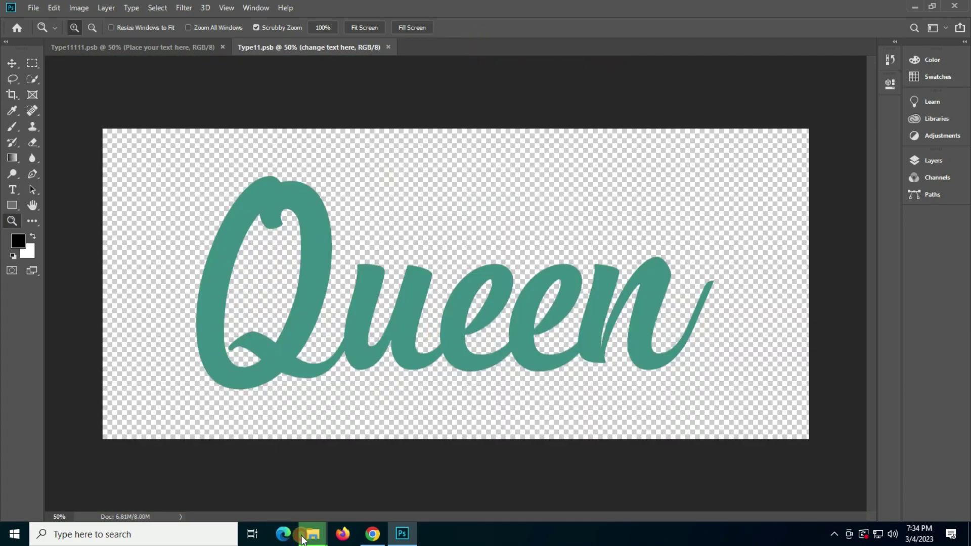
Step: Open saturday_3d_editable_text_effect.psd, dismissing Missing Fonts, and show its layers
click(266, 480)
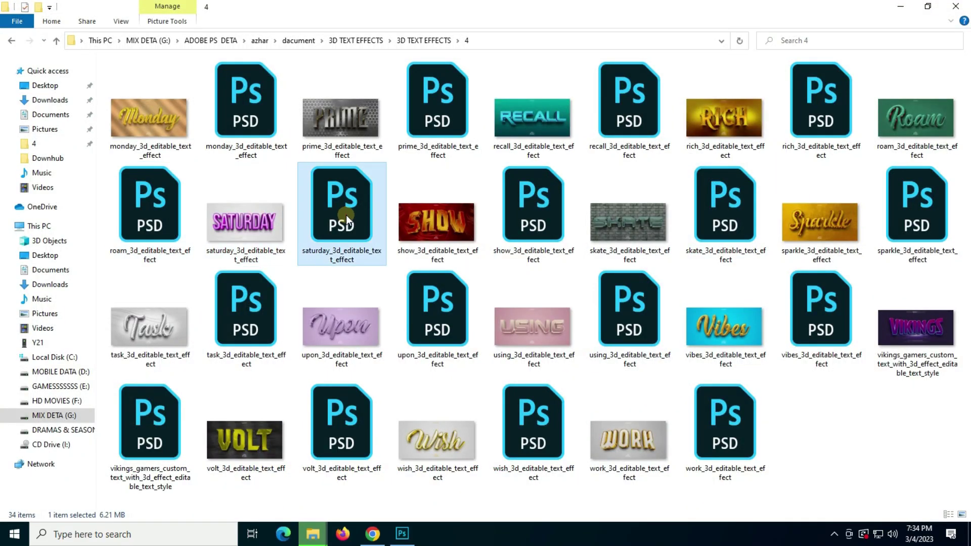
mouse_move(346, 215)
mouse_down()
mouse_move(364, 219)
mouse_move(402, 265)
mouse_up()
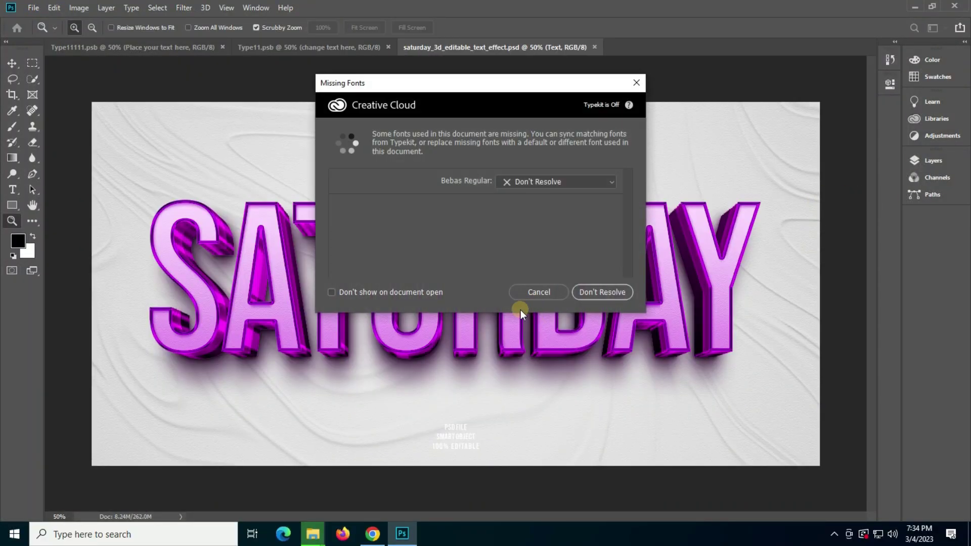
click(526, 289)
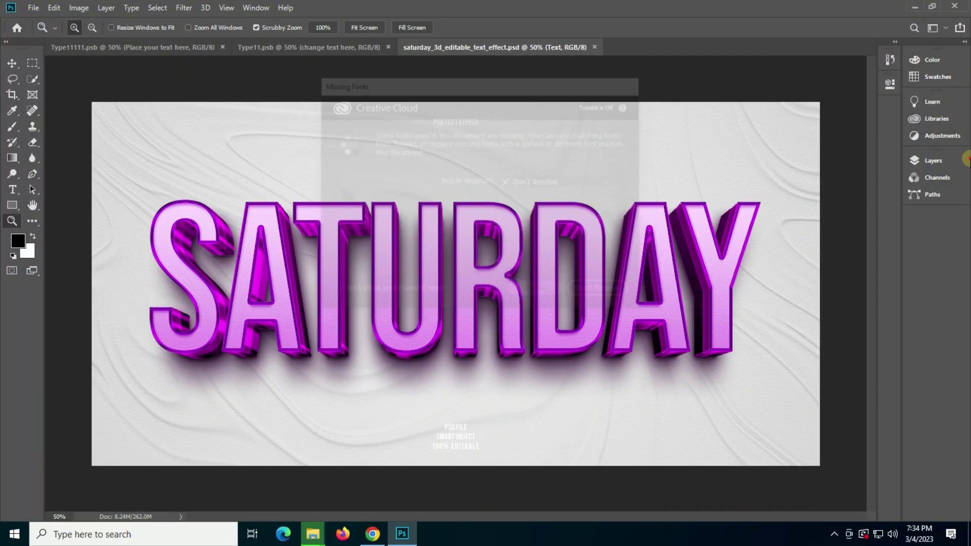
click(936, 160)
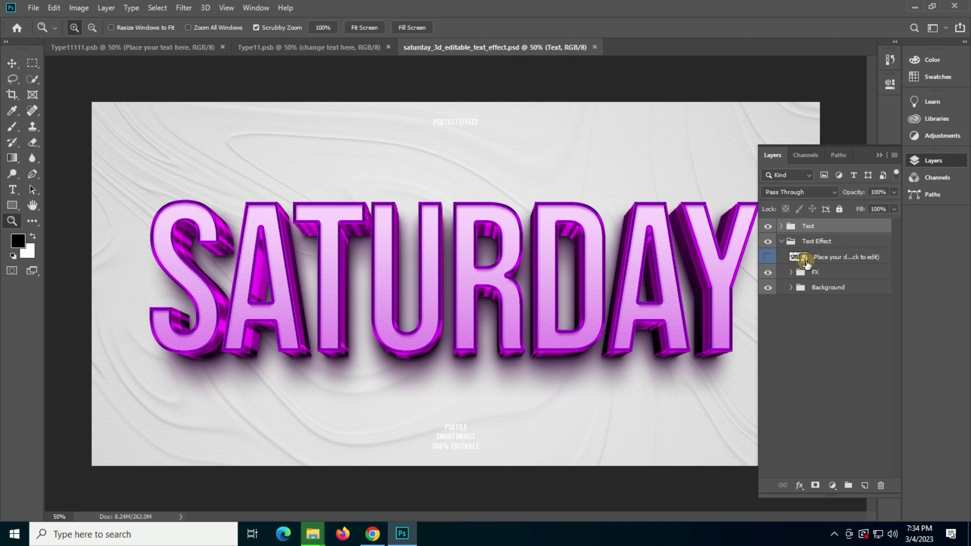
Step: Replace SATURDAY with AZHAREDIT inside the text smart object and commit it
double_click(805, 258)
key(t)
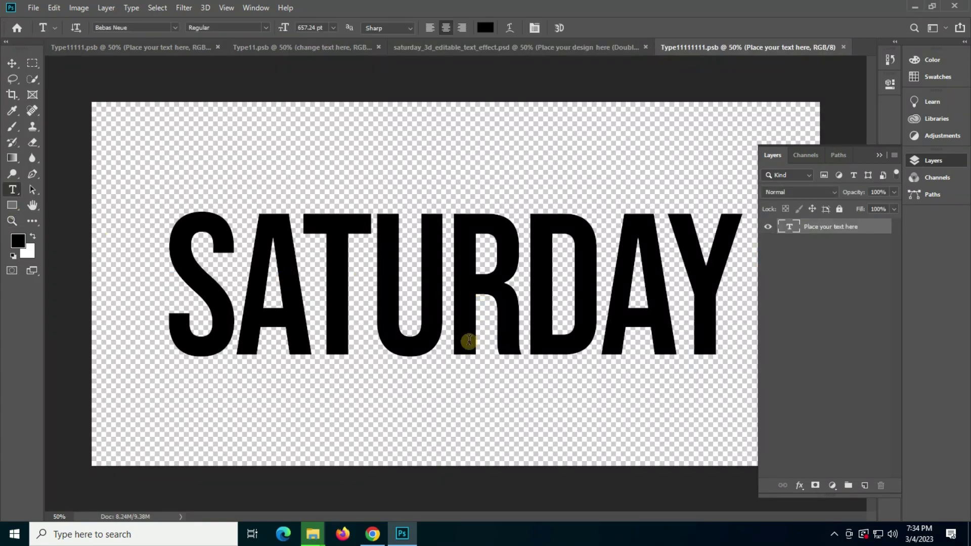
double_click(456, 300)
text(AZ)
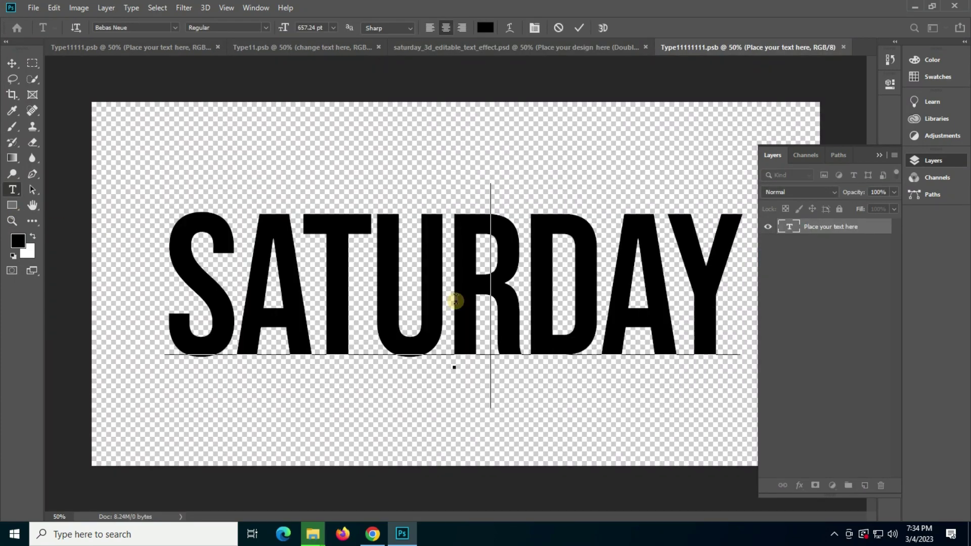
text(HARE)
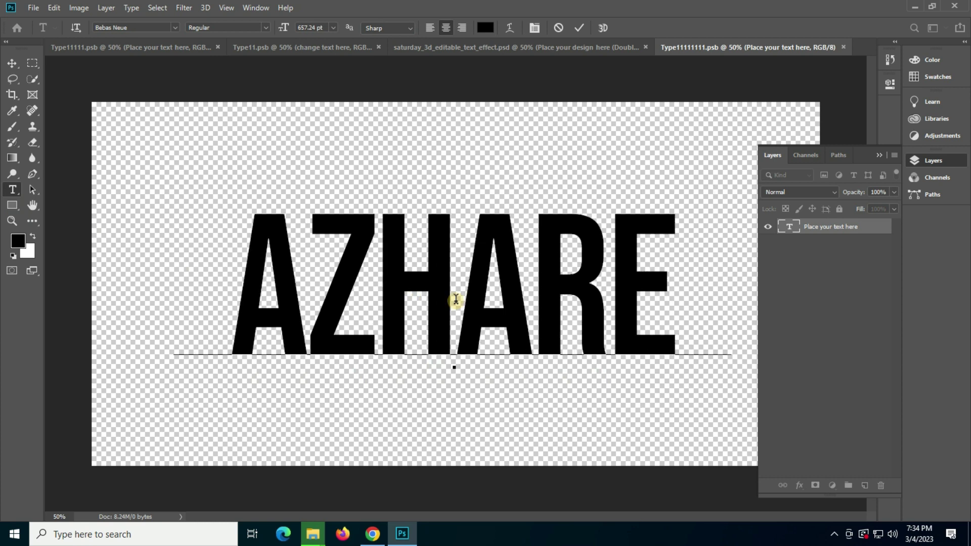
text(DIT)
click(932, 160)
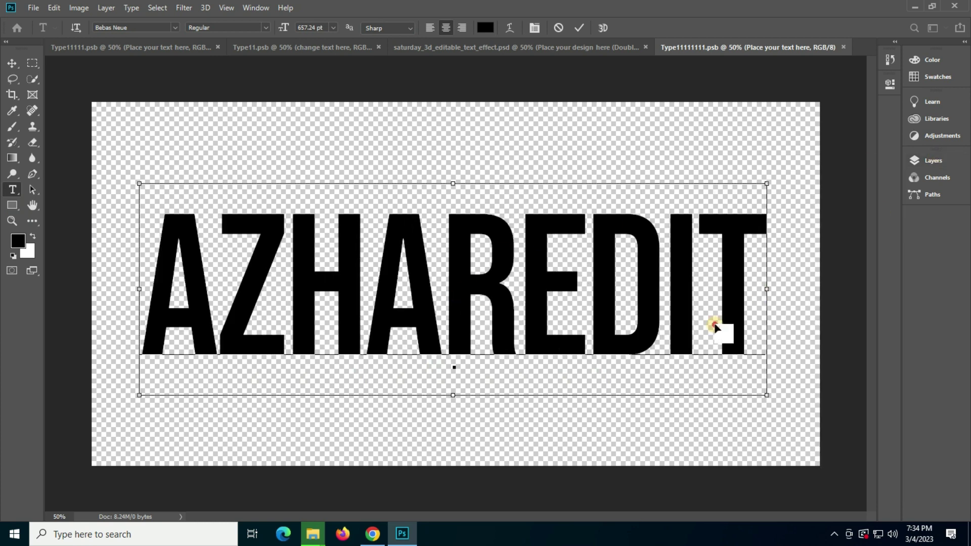
key(ctrl+Return)
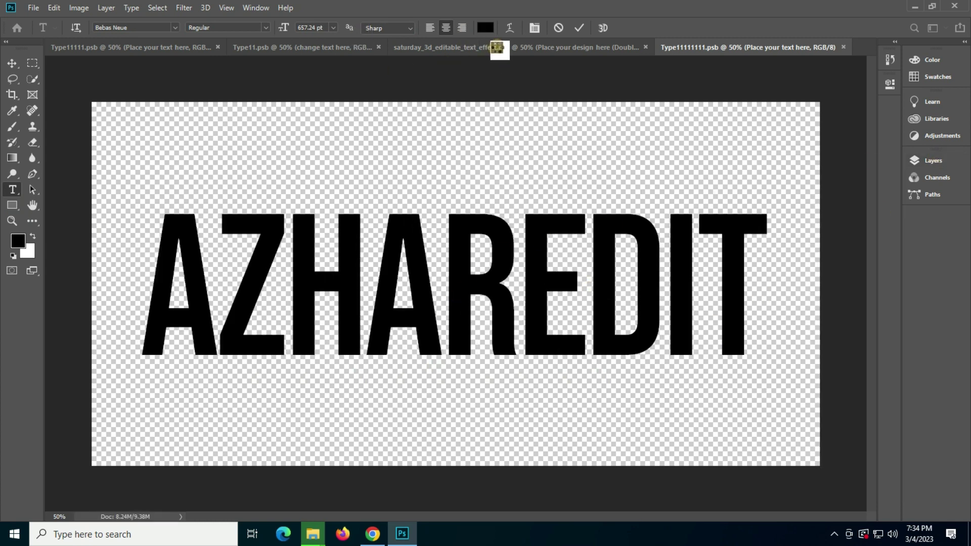
Step: Zoom in on the purple AZHAREDIT mockup, then fit it on screen
click(498, 47)
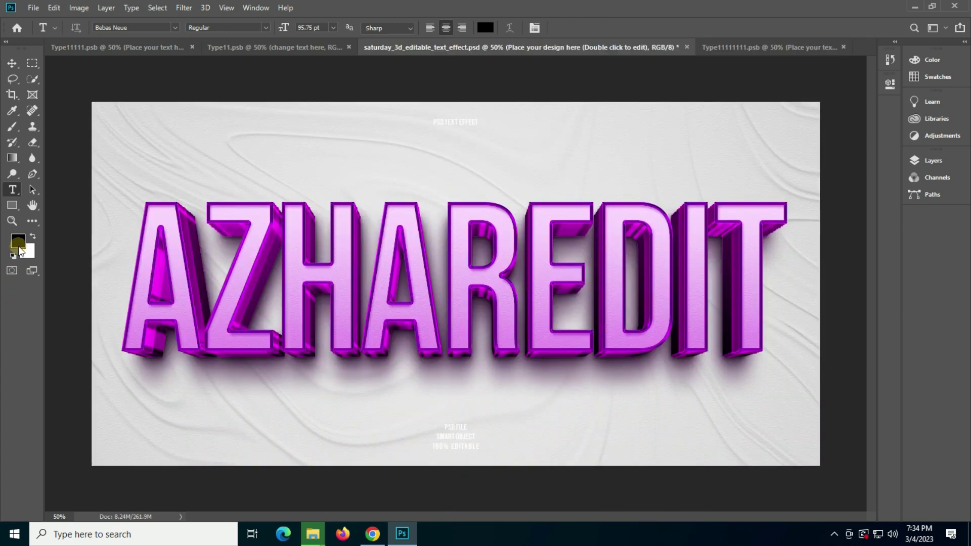
click(12, 221)
click(446, 257)
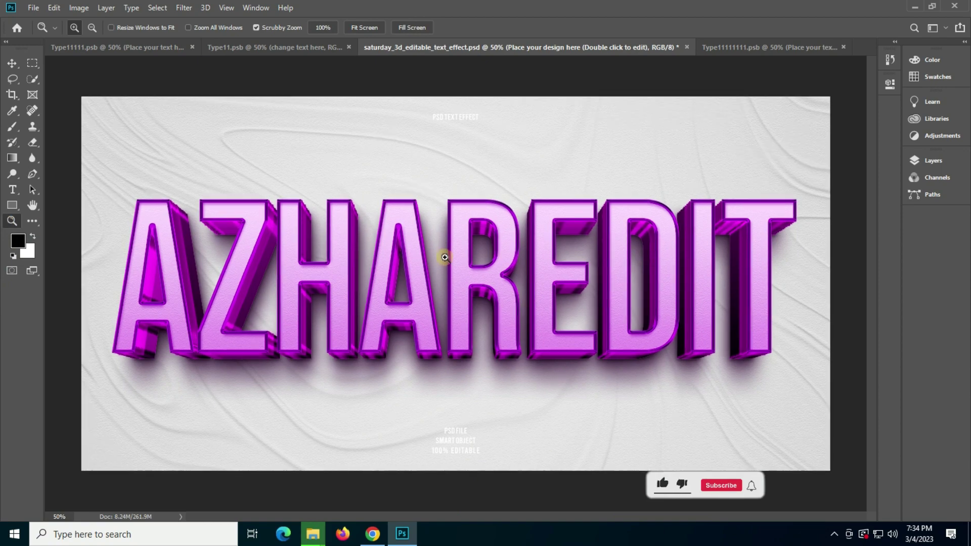
click(222, 265)
right_click(202, 262)
click(232, 267)
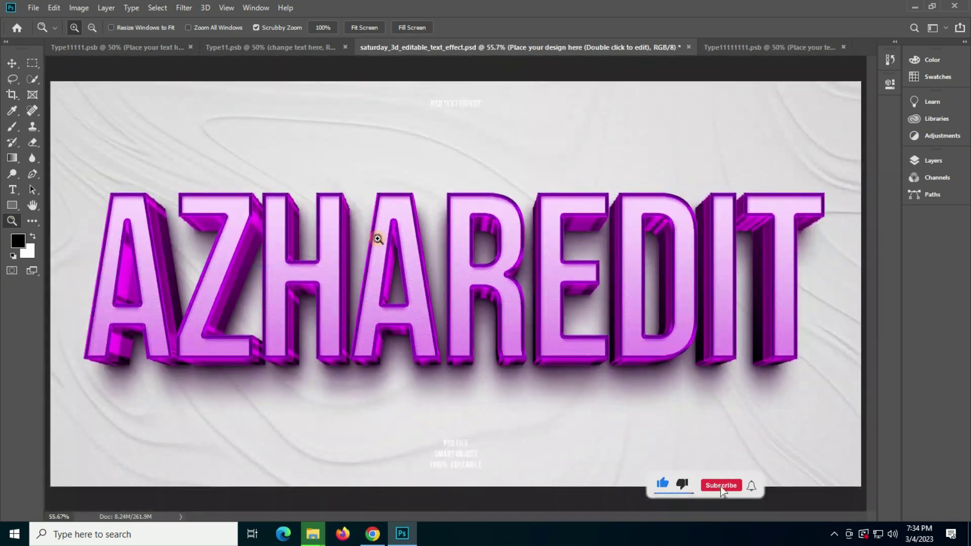
Step: Close the Saturday mockup without saving and return to the mockups folder
key(ctrl+w)
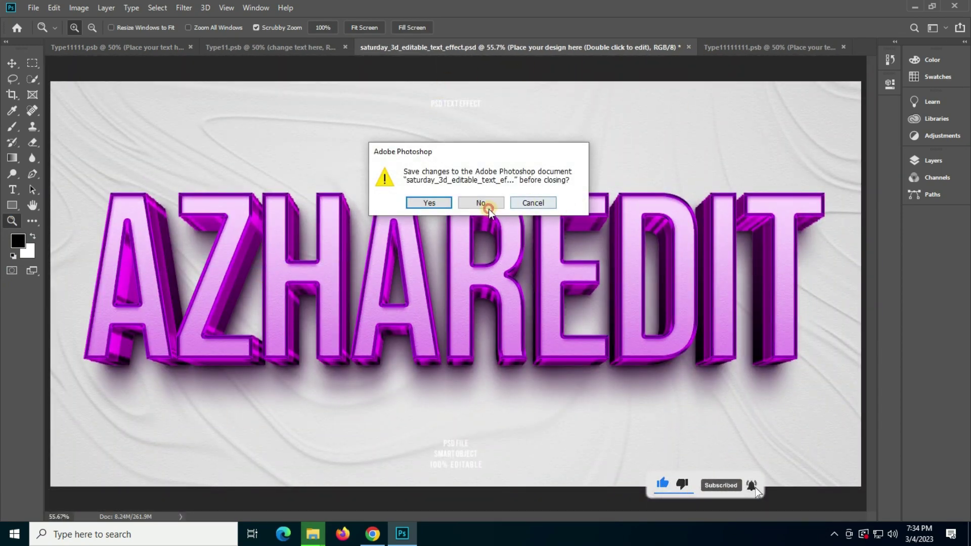
click(483, 202)
click(314, 533)
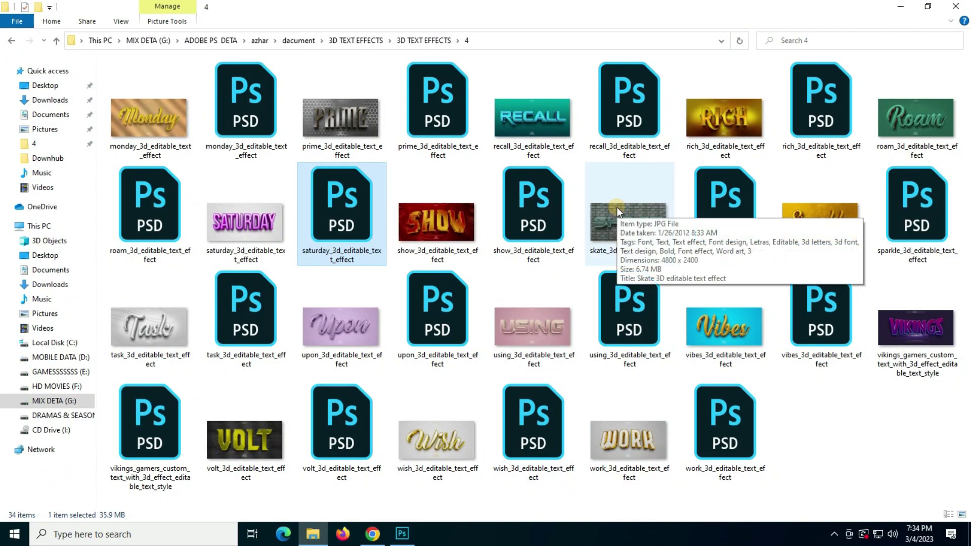
Step: Open show_3d_editable_text_effect.psd from the text-effects folder
double_click(540, 209)
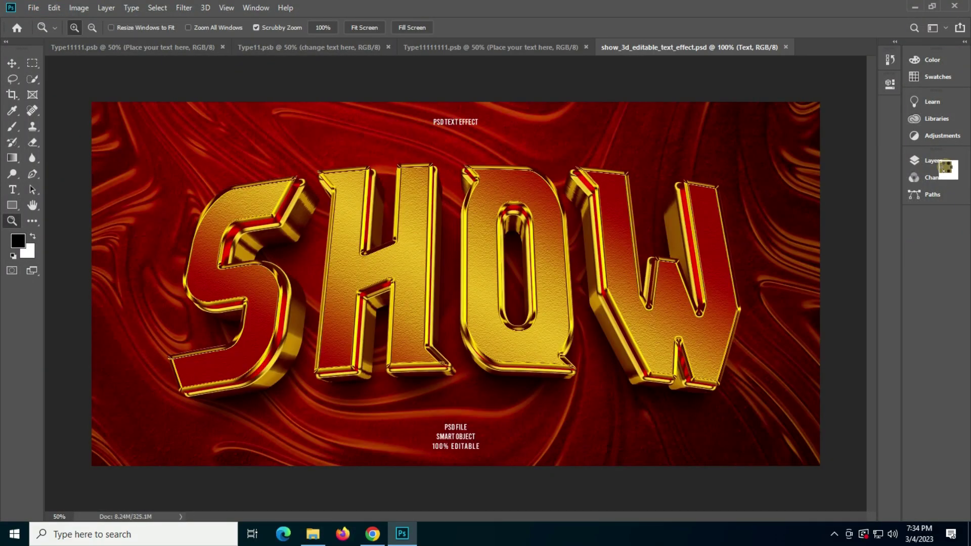
Step: Open the Show mockup's text smart object, accepting the missing-font substitution
click(538, 293)
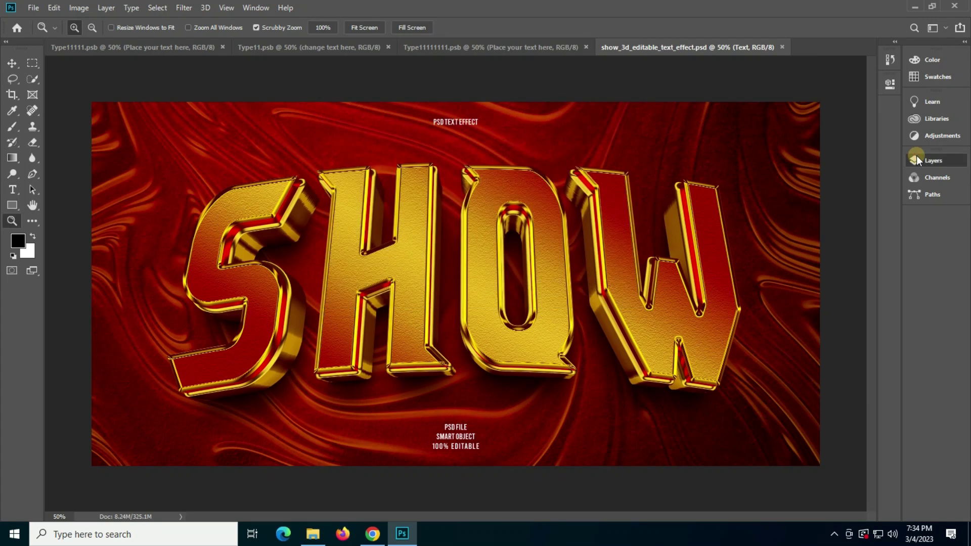
click(917, 156)
double_click(799, 257)
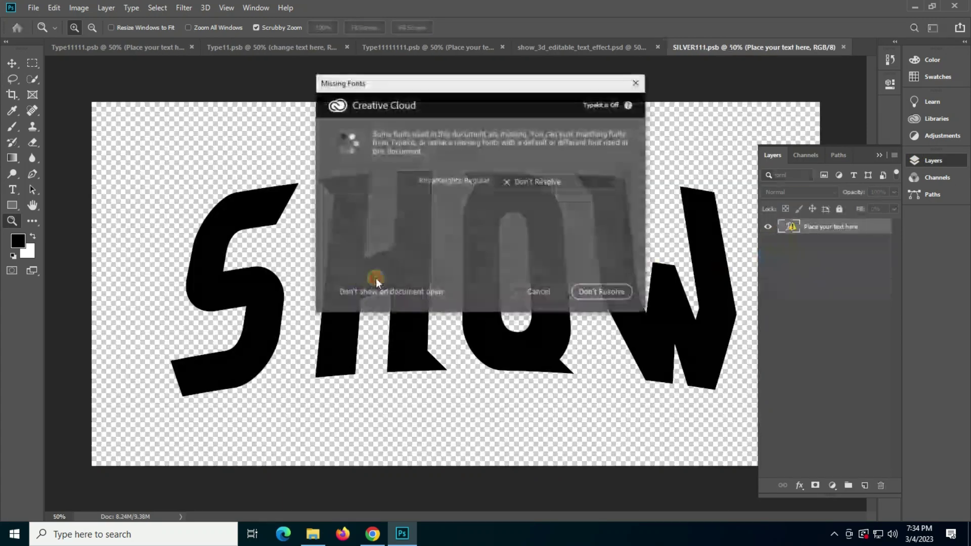
click(543, 352)
click(13, 190)
click(364, 253)
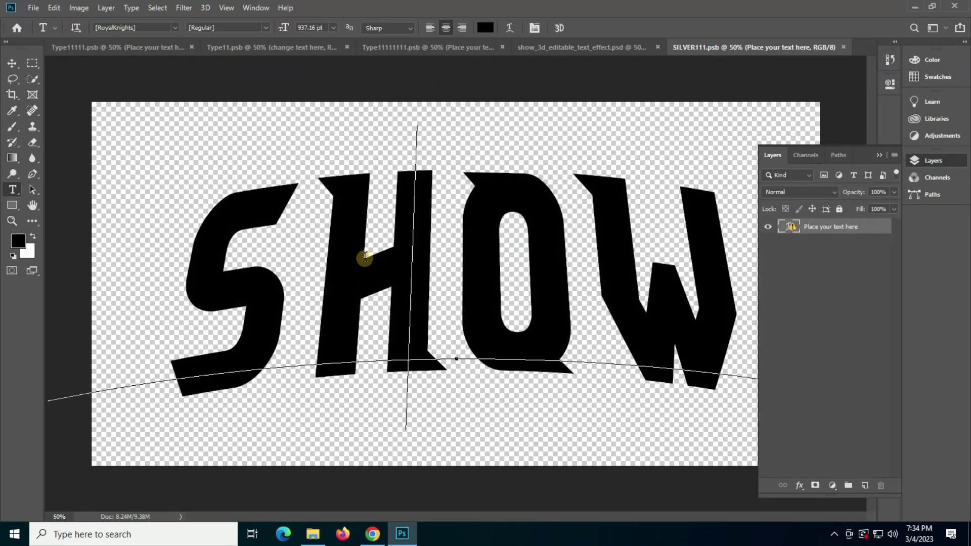
Step: Try AZHAR at about 752 pt, then discard the edit to restore SHOW
click(488, 230)
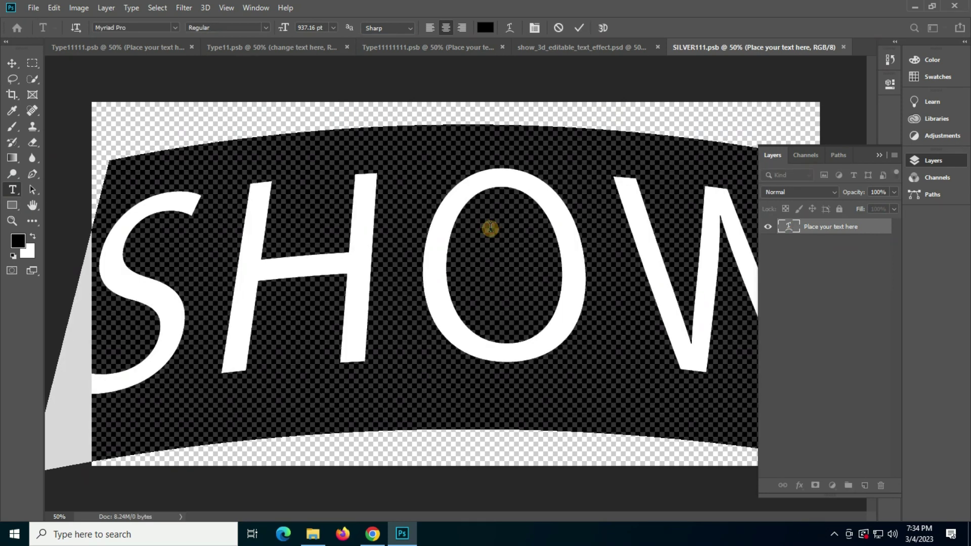
text(AZHAR)
key(ctrl+a)
click(433, 81)
click(224, 26)
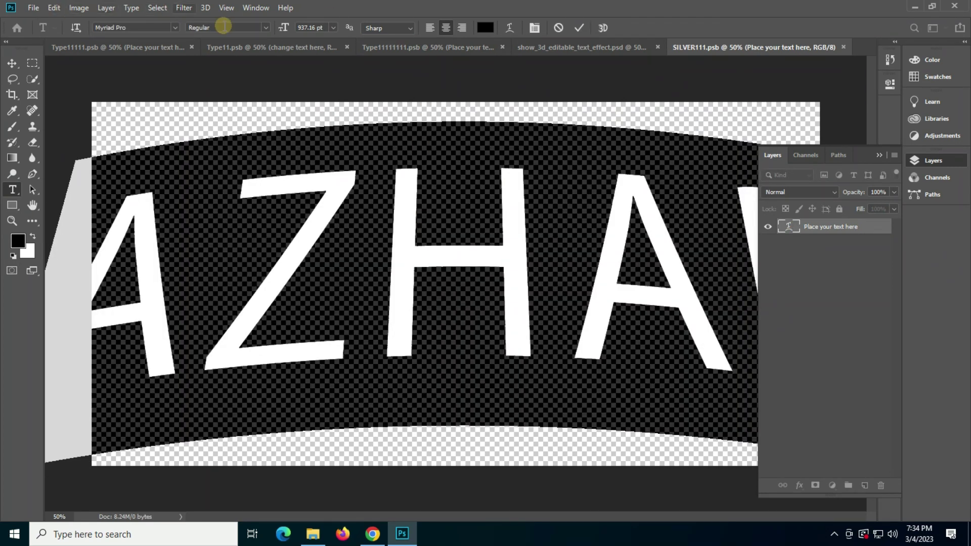
drag(294, 28, 245, 135)
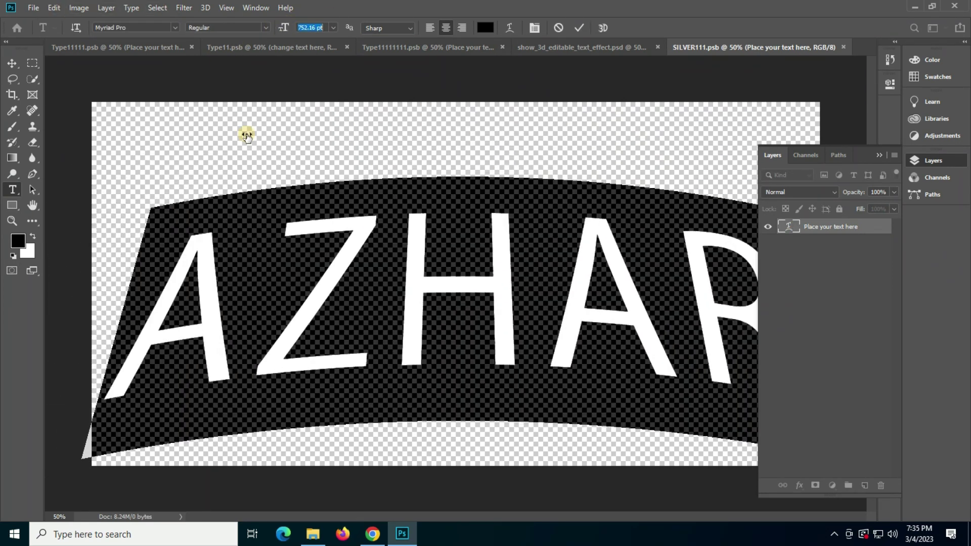
click(386, 312)
key(ctrl+a)
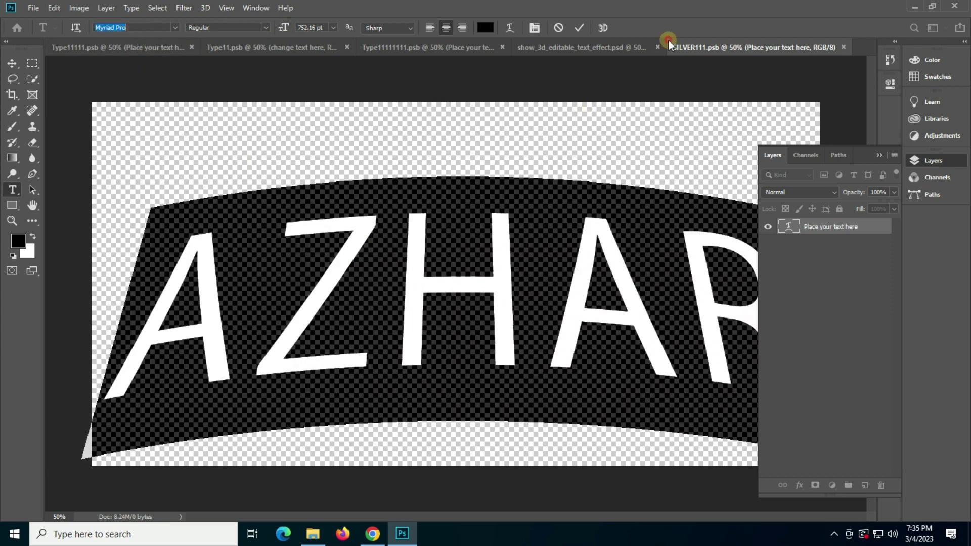
click(558, 28)
Step: Copy the missing RoyalKnights font name from the font field
click(95, 71)
click(115, 28)
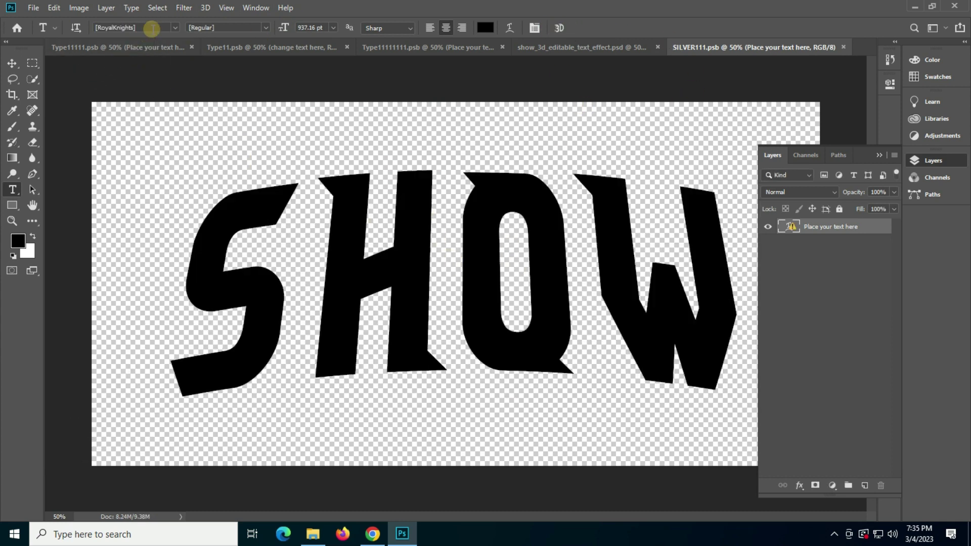
right_click(147, 27)
click(185, 68)
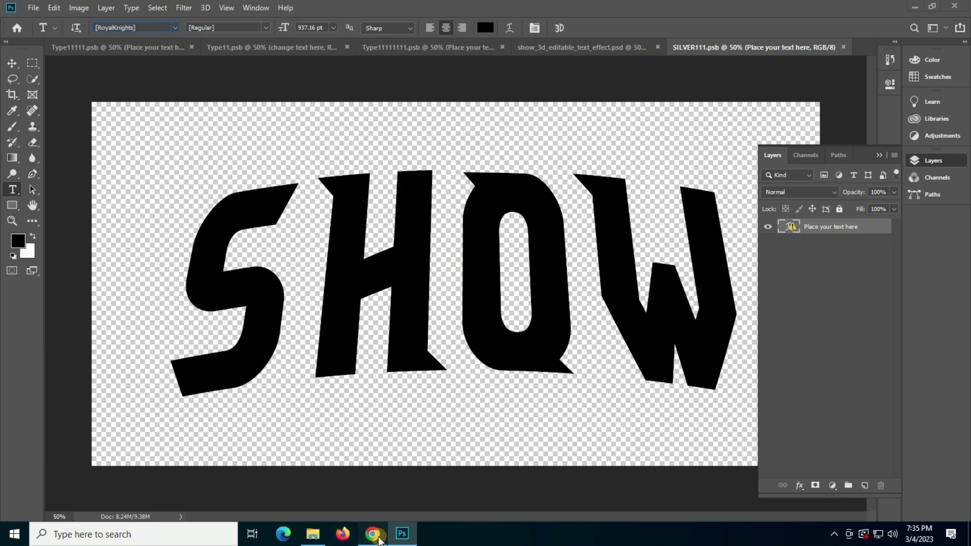
click(373, 534)
Step: Search Google for the RoyalKnights font
click(366, 247)
key(ctrl+v)
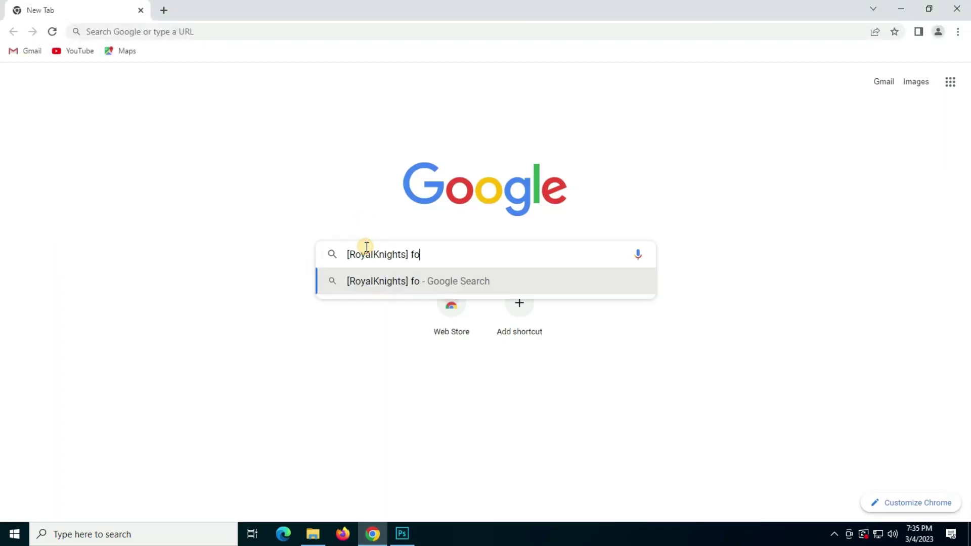
key(Return)
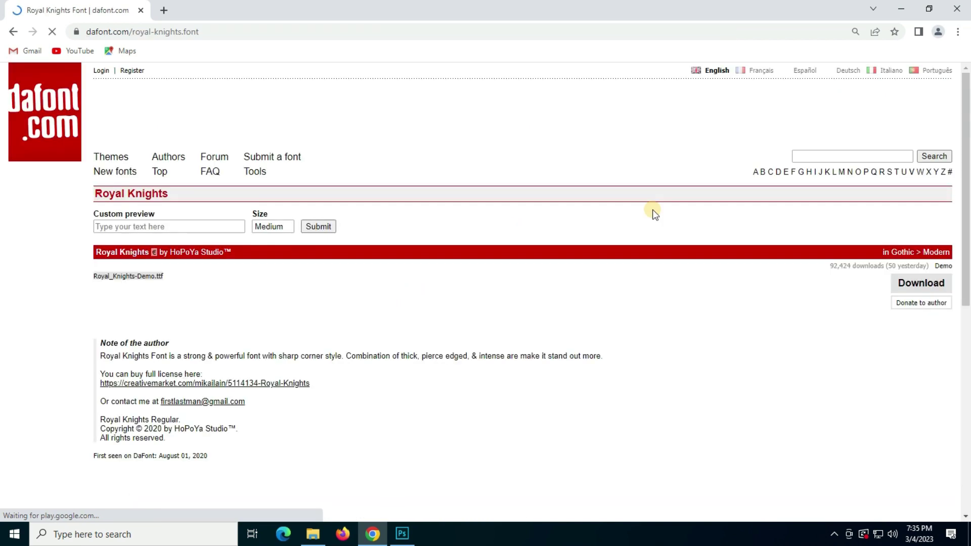
Step: Download Royal Knights from DaFont and install it from the zip
click(915, 284)
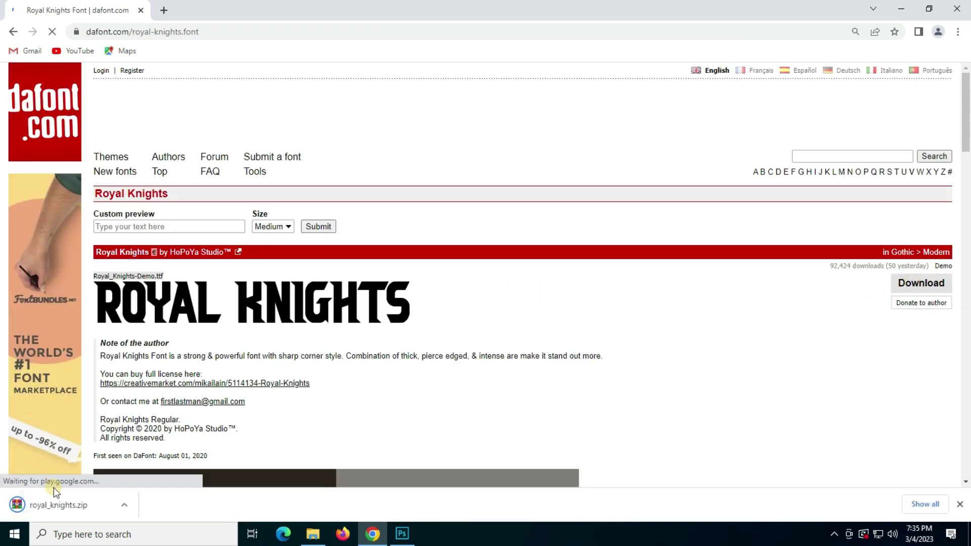
click(43, 501)
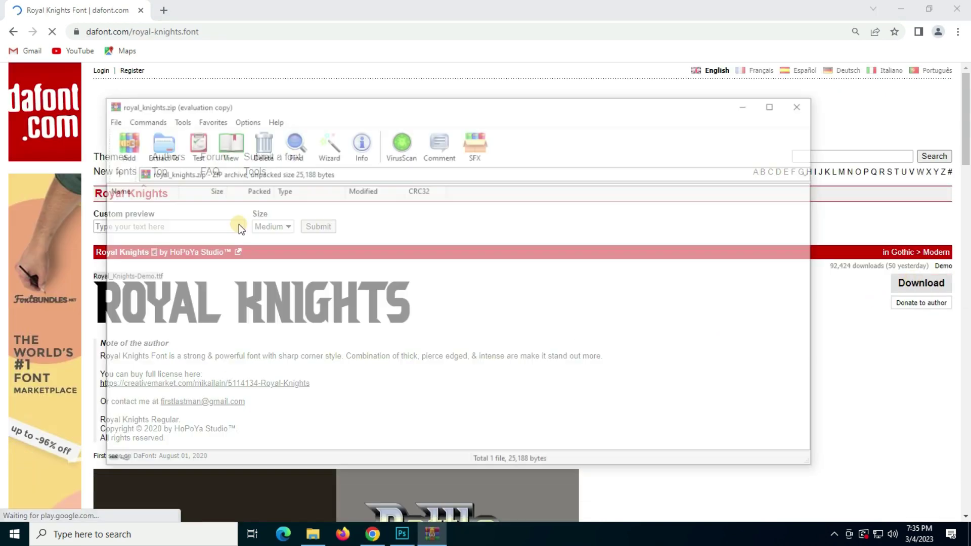
double_click(147, 215)
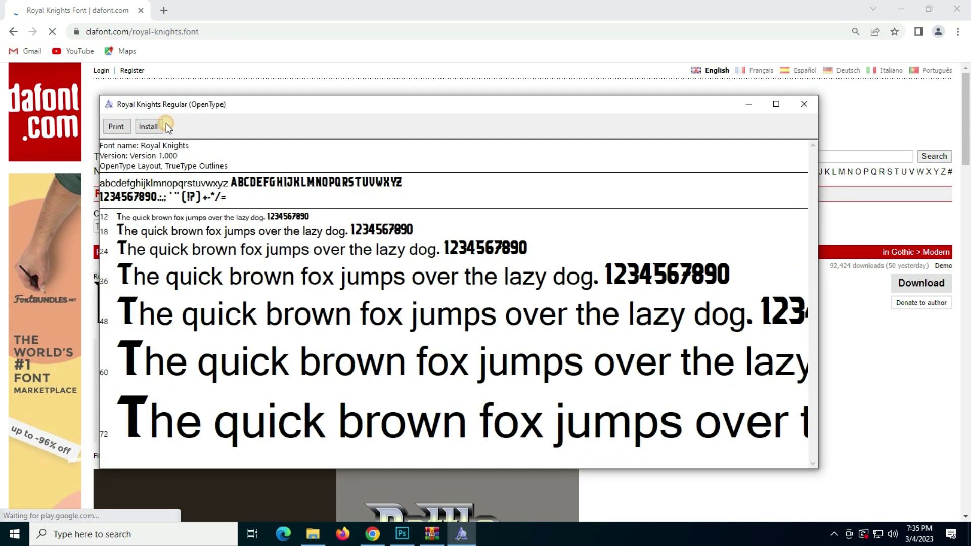
click(149, 127)
click(402, 534)
Step: Replace the smart object's SHOW text with AZHAR, accepting the layout change
click(444, 332)
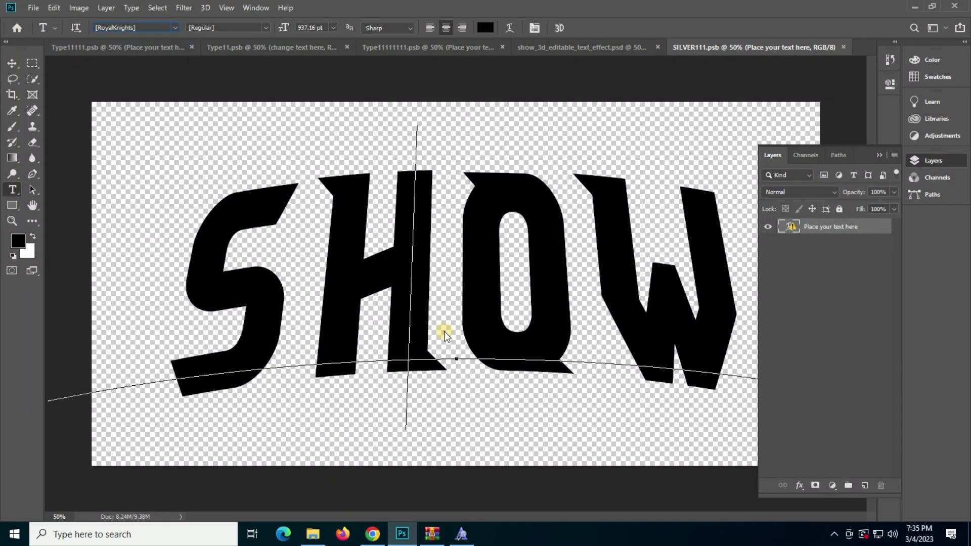
click(527, 232)
click(445, 250)
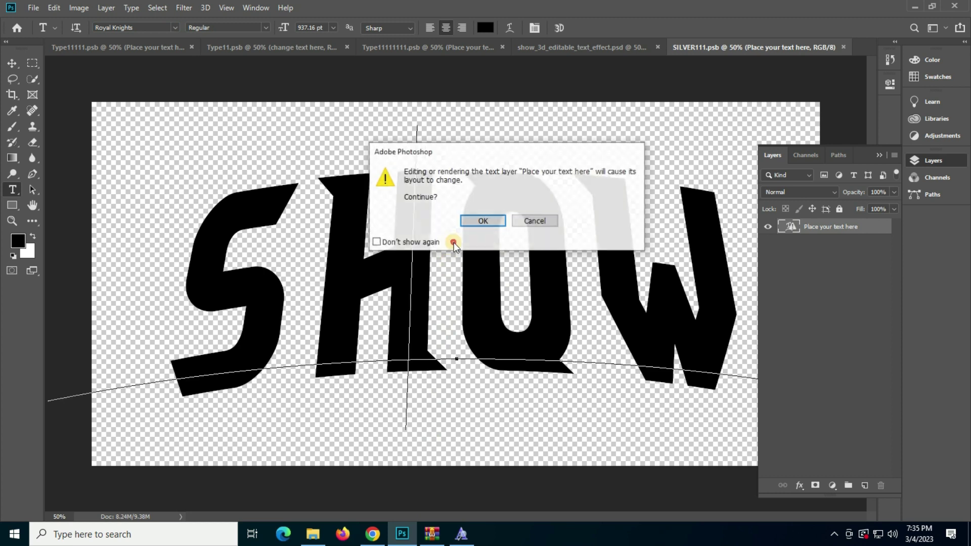
click(470, 223)
key(ctrl+a)
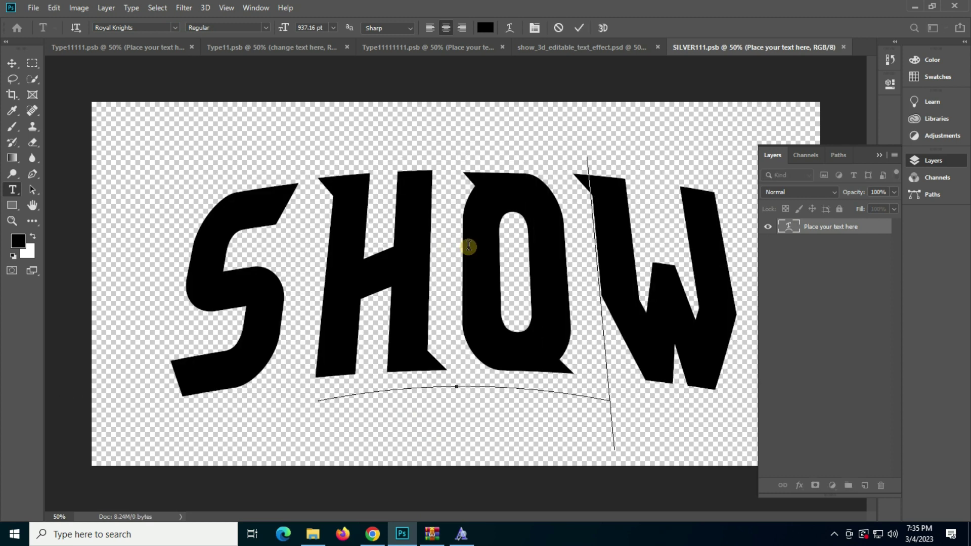
text(AZHAR)
Step: Shrink AZHAR, shift it upward, commit, and save it into the mockup
key(ctrl+a)
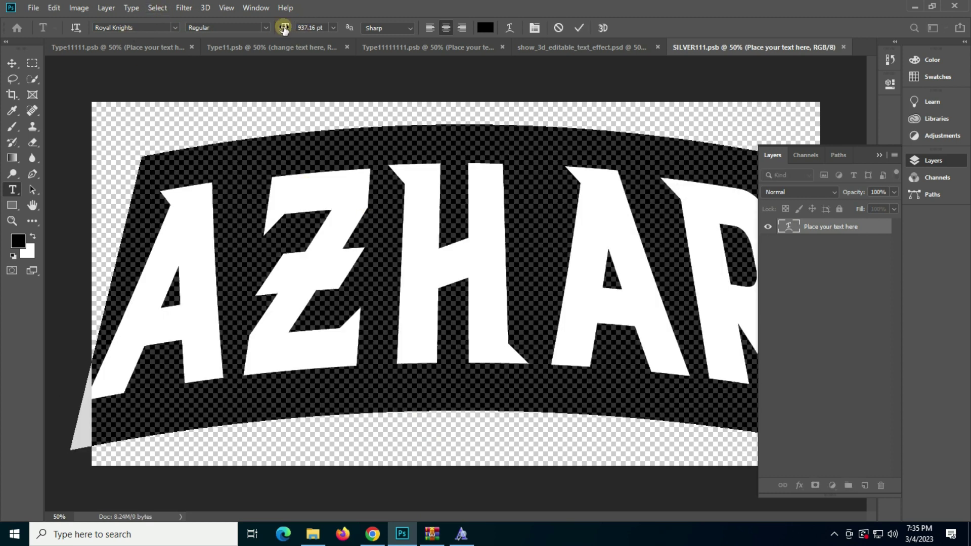
mouse_move(284, 27)
mouse_down()
mouse_move(242, 48)
mouse_move(137, 69)
mouse_up()
drag(556, 321, 528, 300)
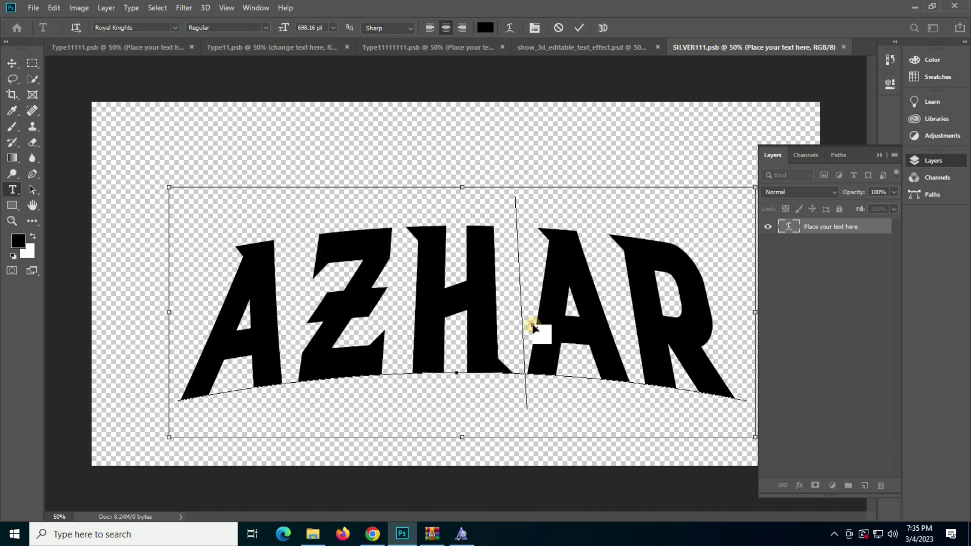
key(ctrl+Return)
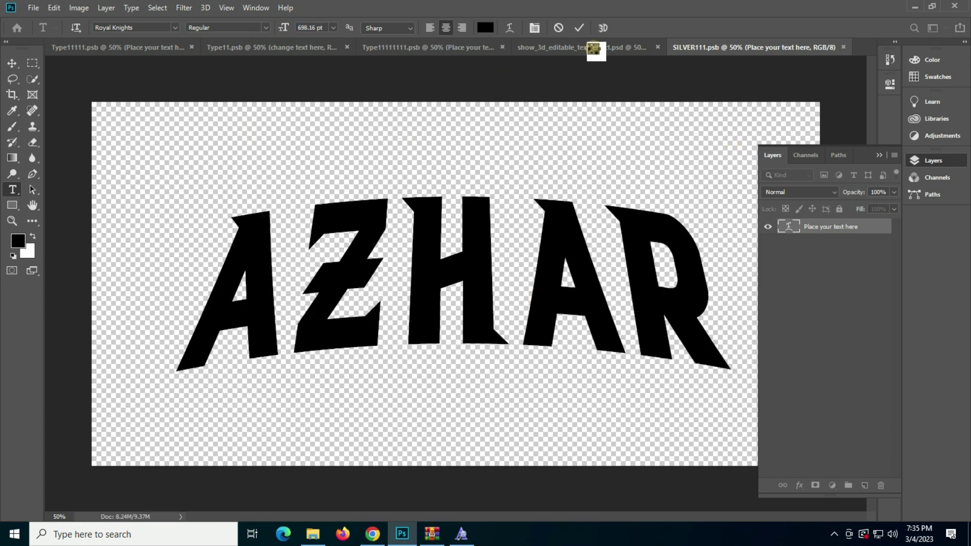
click(639, 144)
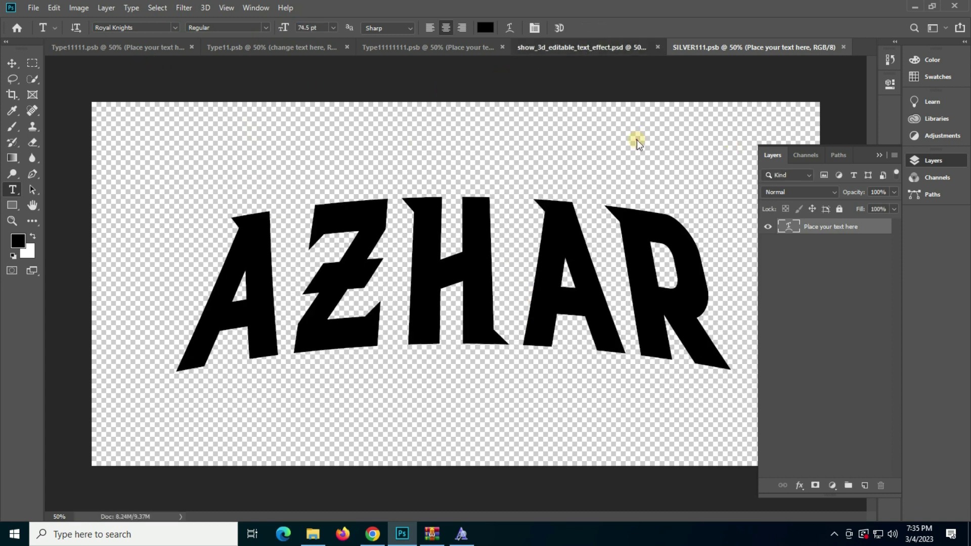
key(ctrl+s)
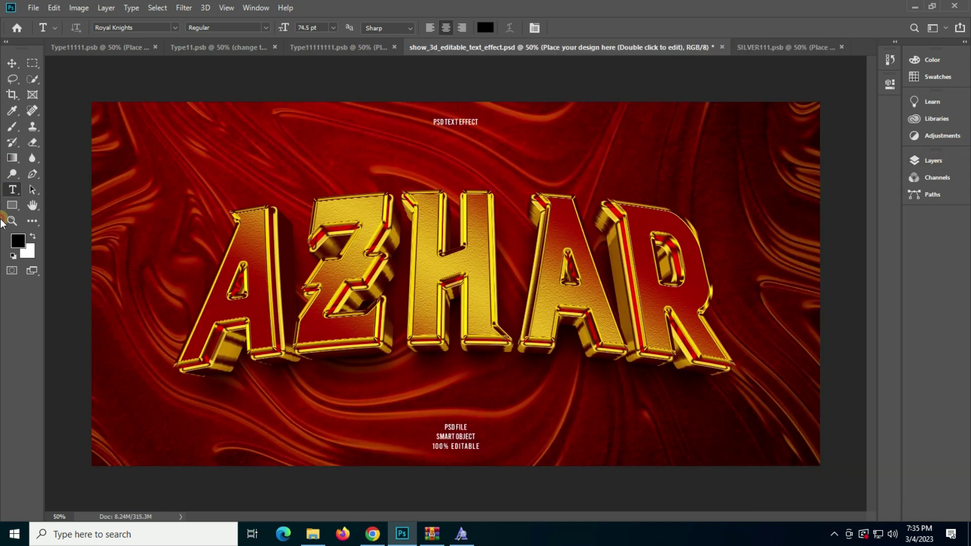
click(13, 221)
Step: Fit the red-gold mockup on screen, then close it without saving
click(435, 279)
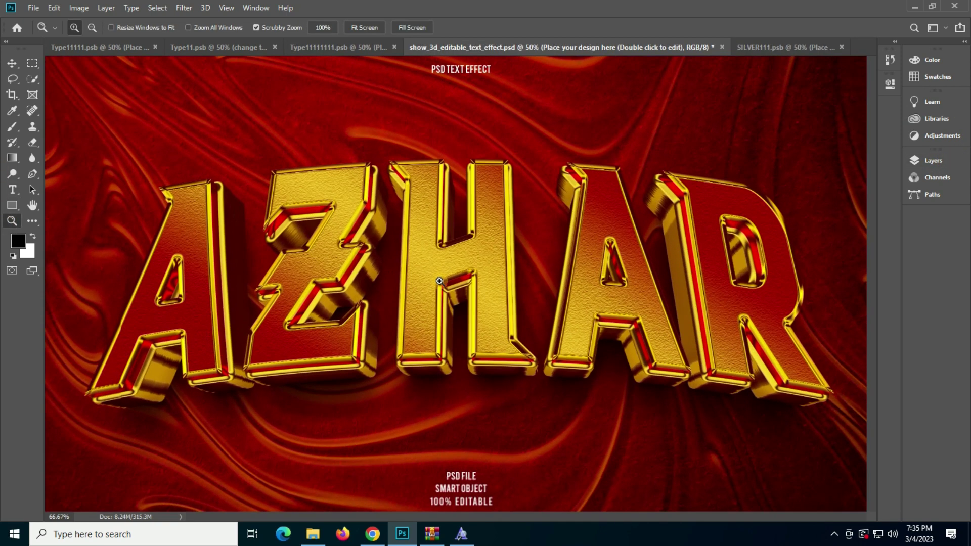
right_click(303, 233)
click(320, 238)
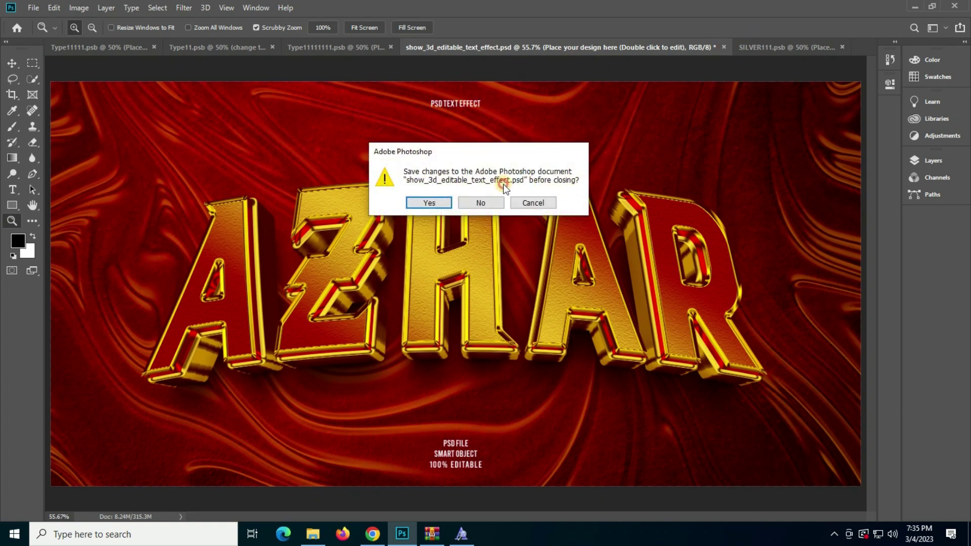
key(Return)
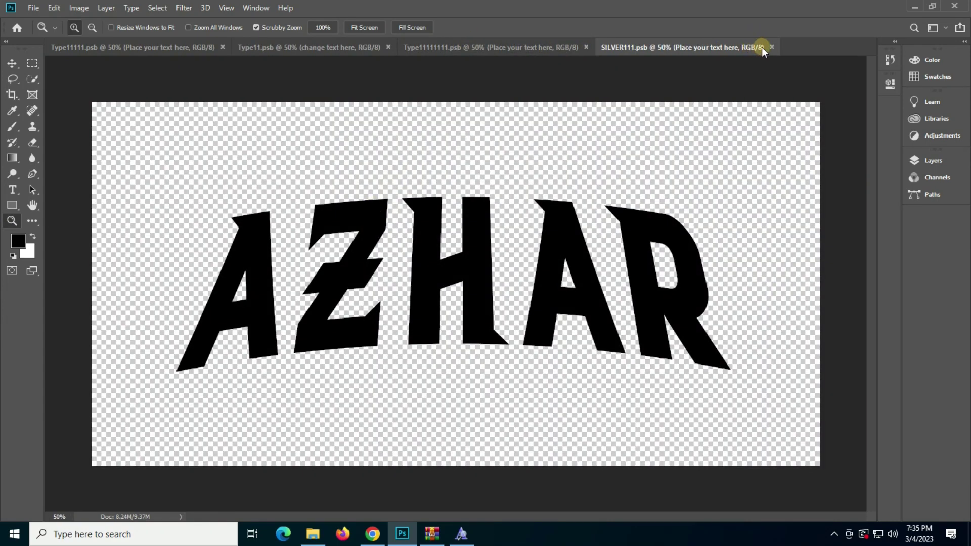
Step: Close the SILVER111, Queen and Type11111 smart-object documents
click(772, 47)
click(364, 48)
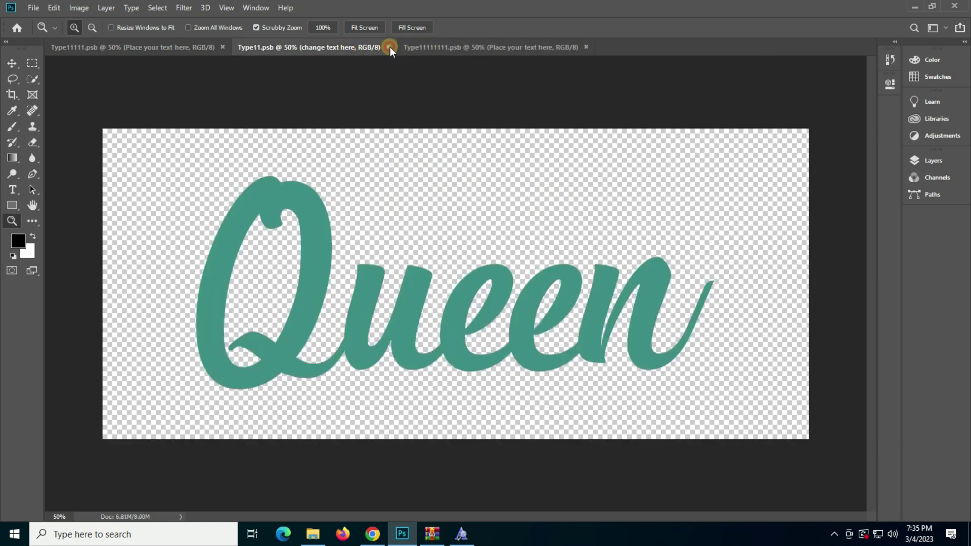
click(223, 47)
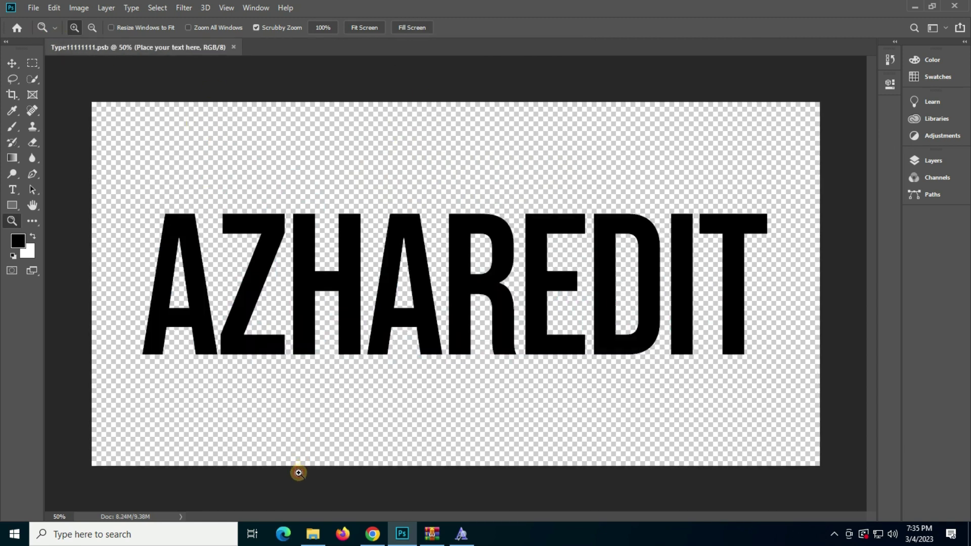
click(313, 534)
Step: Bring up the skate mockup, dismiss Missing Fonts, and open its text smart object
key(alt+Tab)
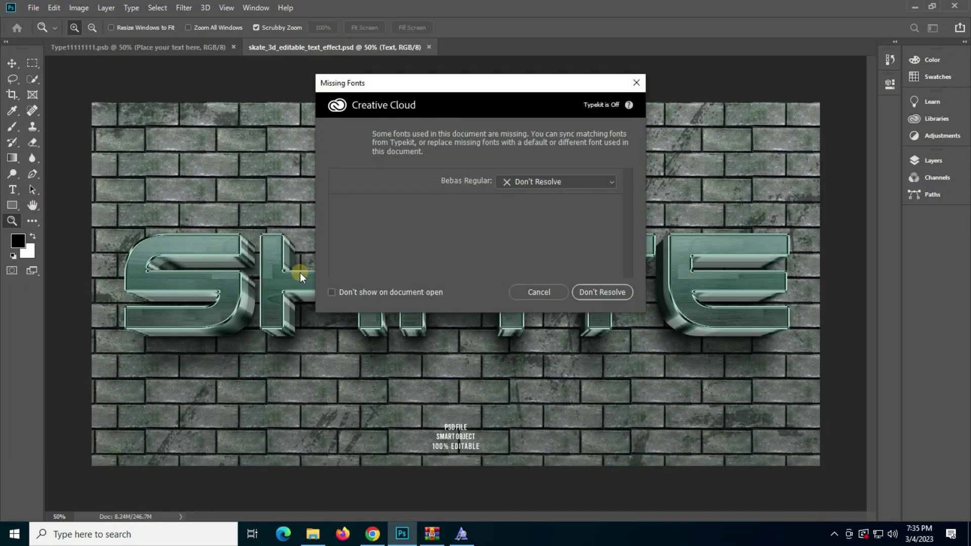
click(528, 290)
click(933, 161)
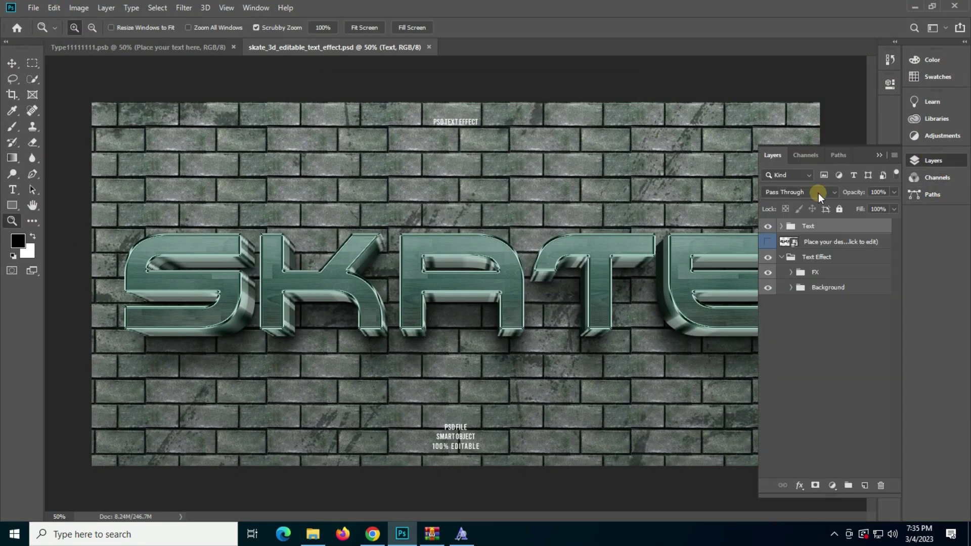
double_click(792, 242)
Step: Replace SKATE with AZHAR in the smart object and commit
click(13, 189)
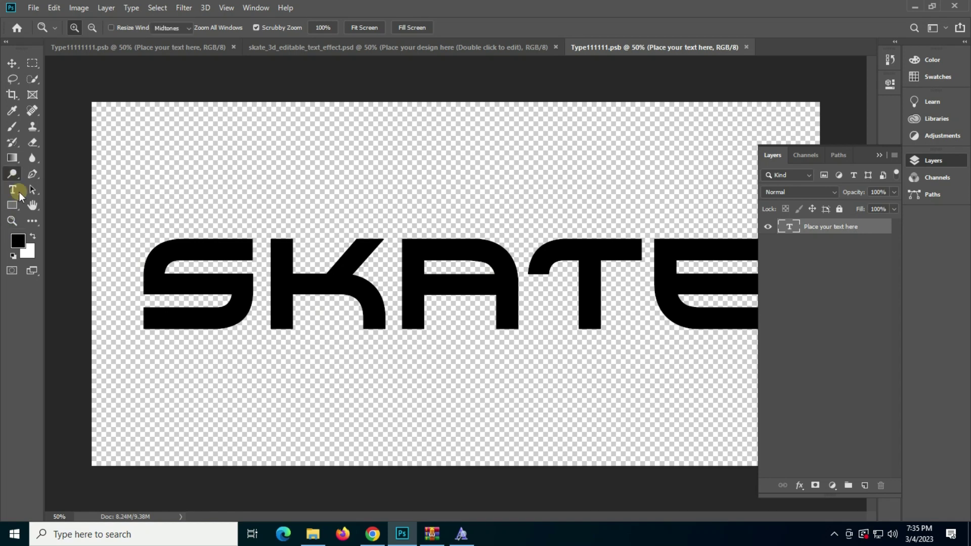
double_click(368, 285)
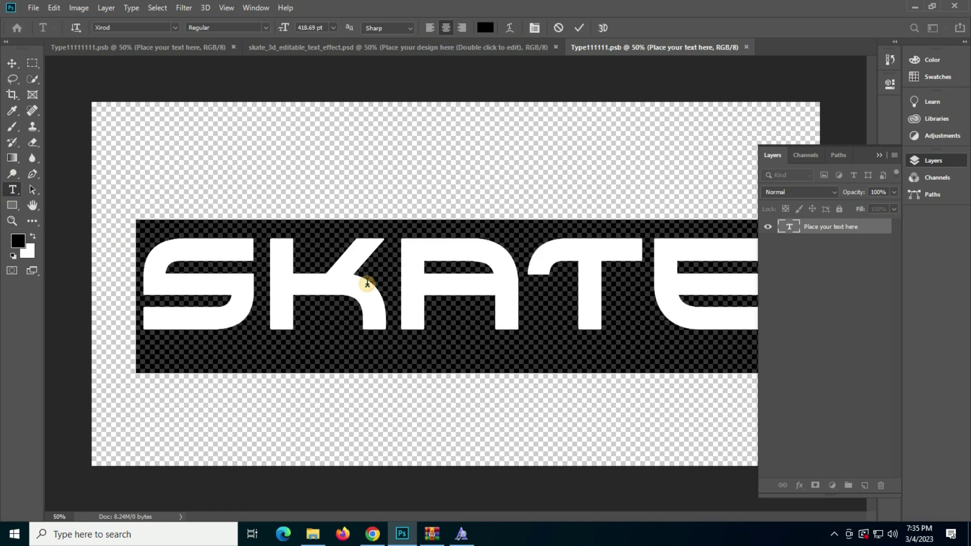
text(AZHAR)
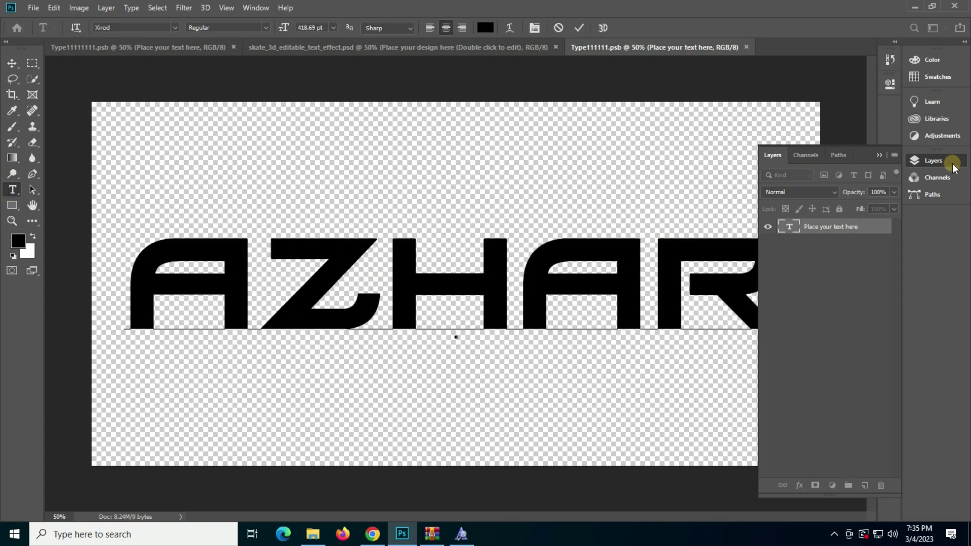
click(954, 161)
key(ctrl+Return)
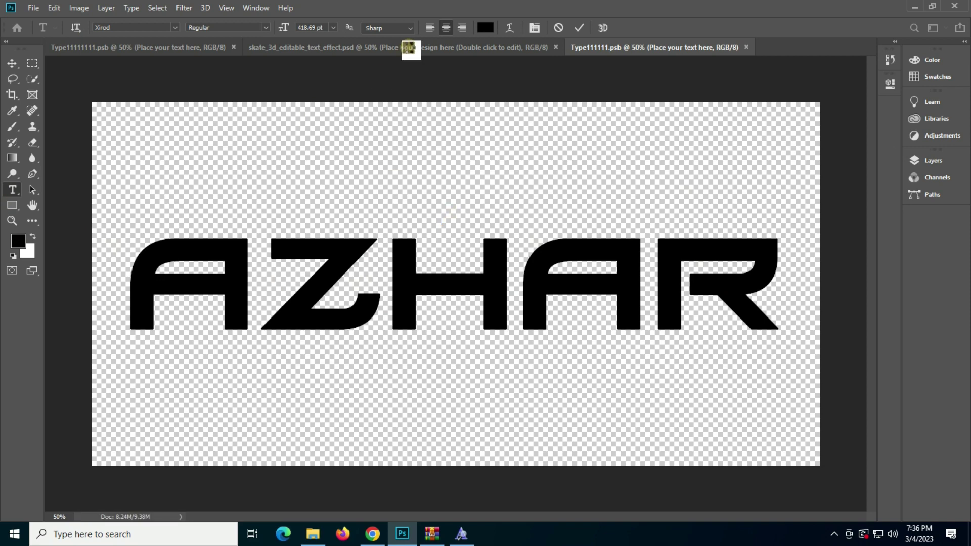
Step: View the green-metal AZHAR skate mockup at 100%, then fit on screen
click(409, 47)
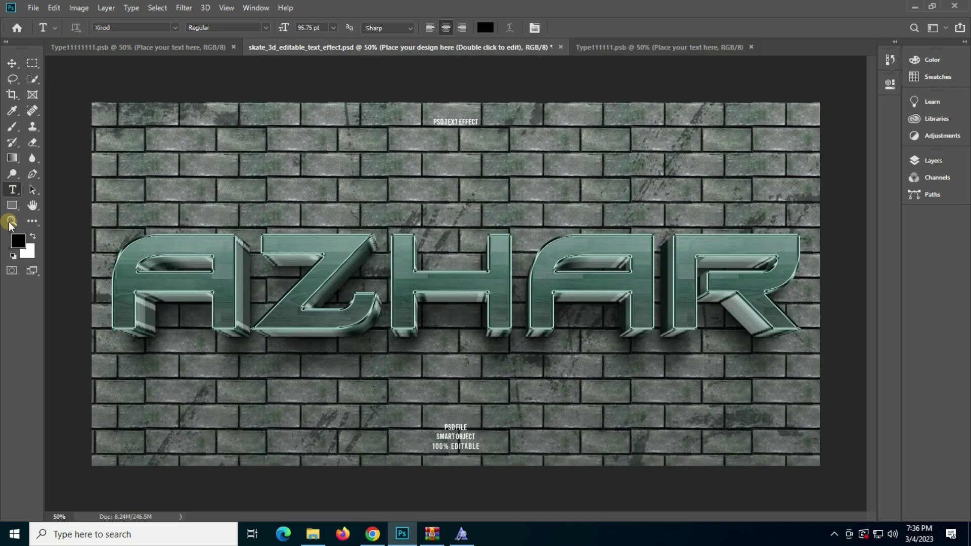
click(9, 222)
click(557, 310)
right_click(256, 299)
click(283, 303)
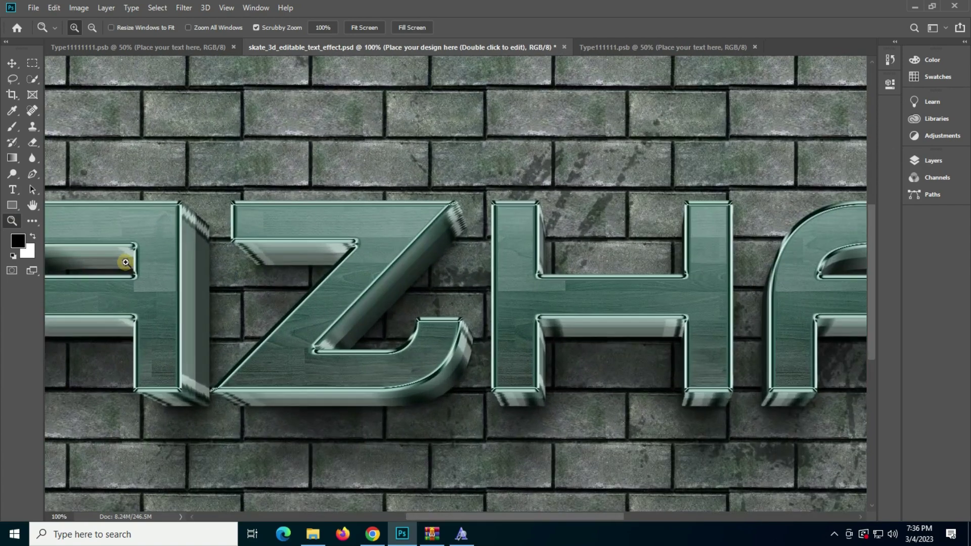
right_click(119, 255)
click(152, 271)
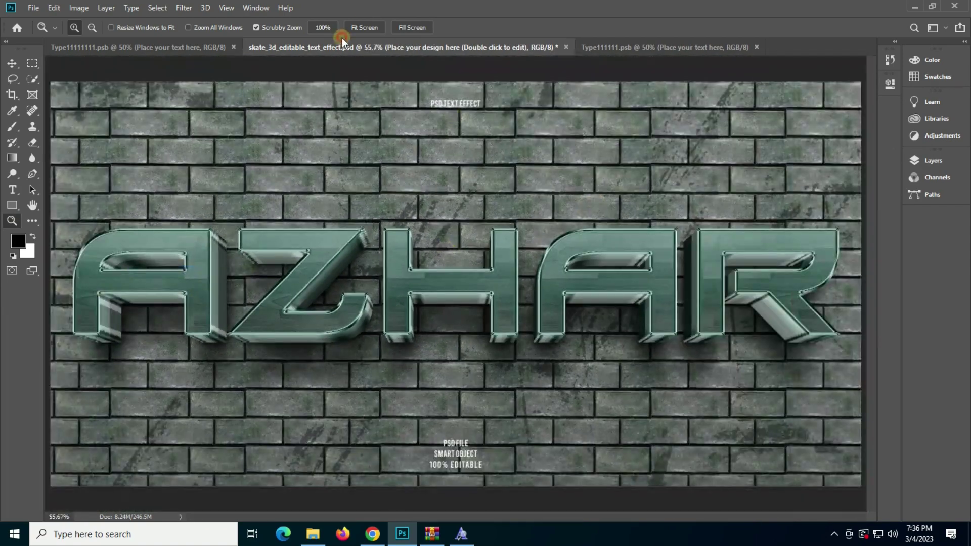
Step: Close the skate mockup unsaved and drag the sparkle PSD into Photoshop
click(566, 47)
click(490, 262)
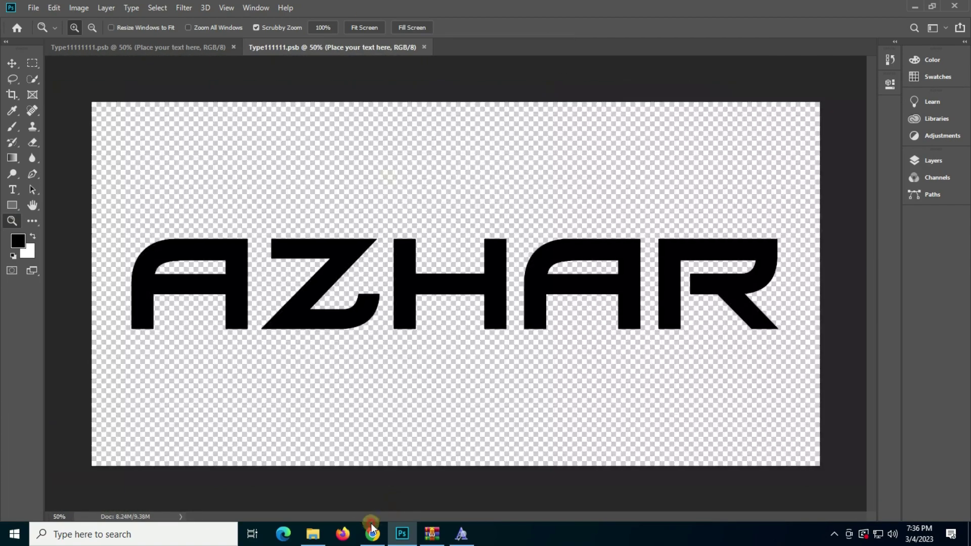
click(316, 538)
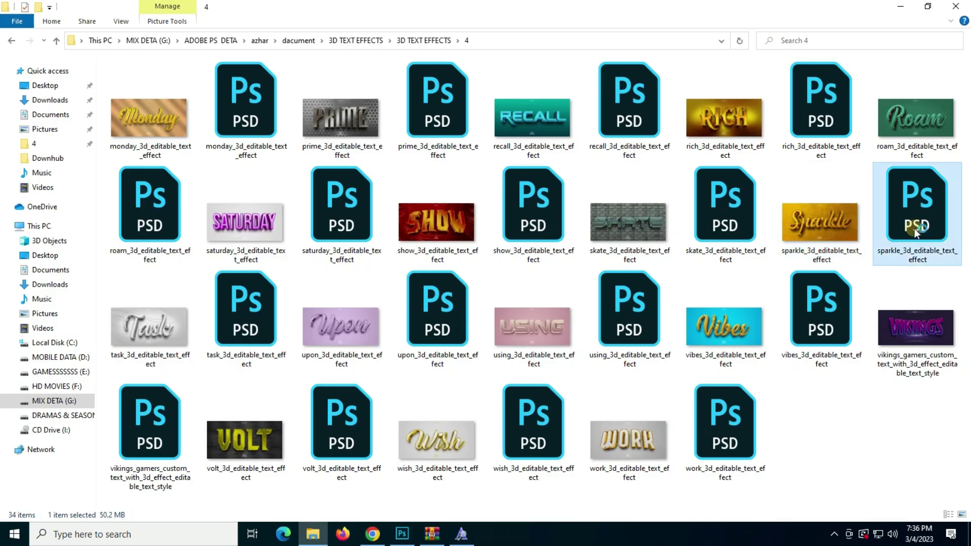
drag(914, 228, 915, 222)
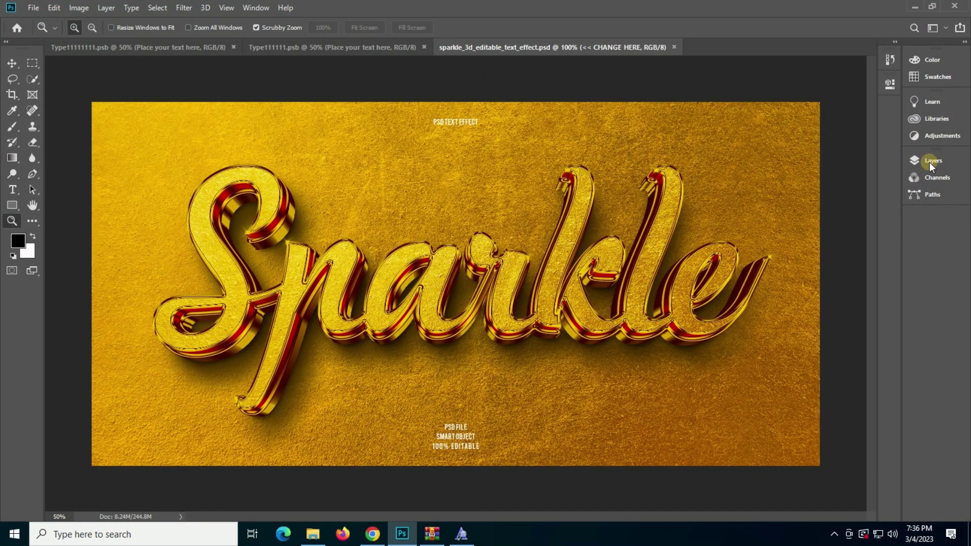
Step: Open the sparkle mockup's text smart object and replace its text with Hafsa
click(930, 162)
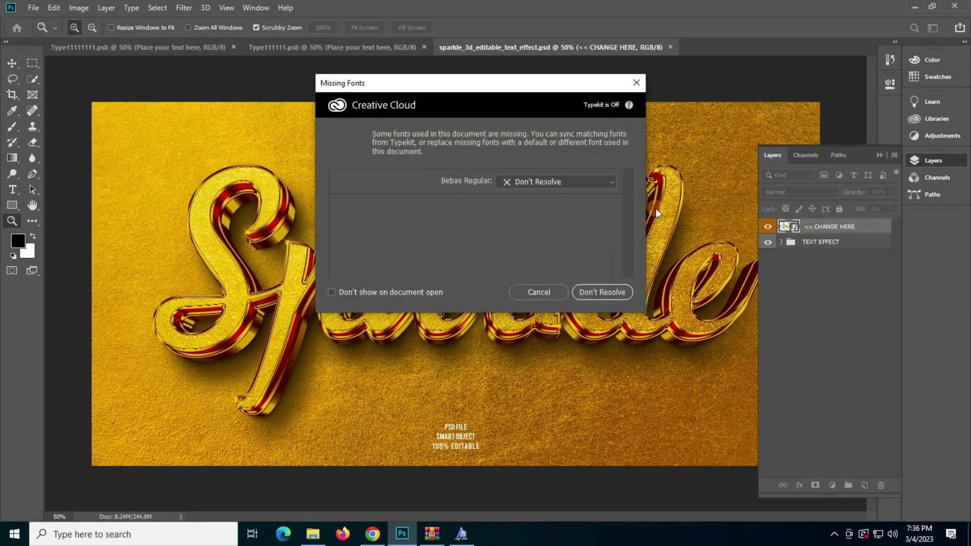
click(527, 297)
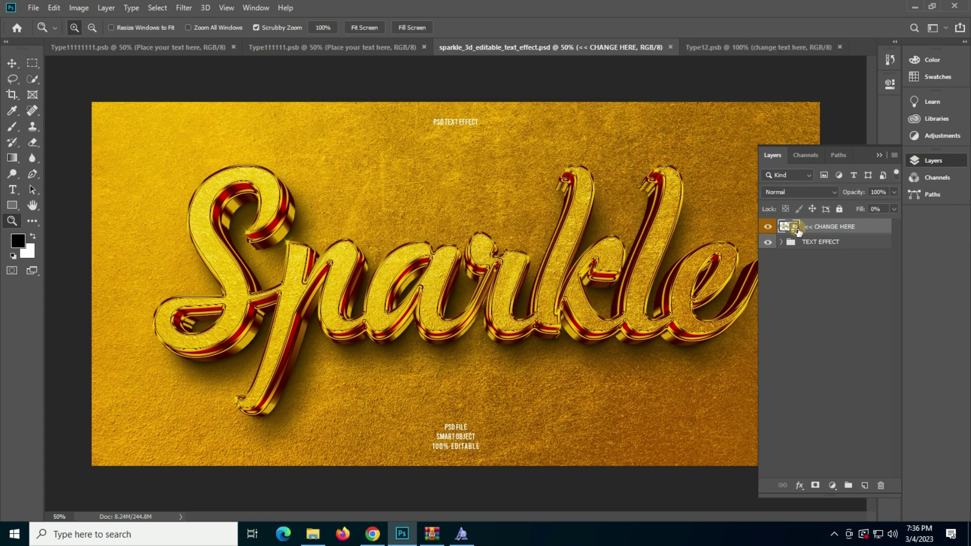
double_click(795, 227)
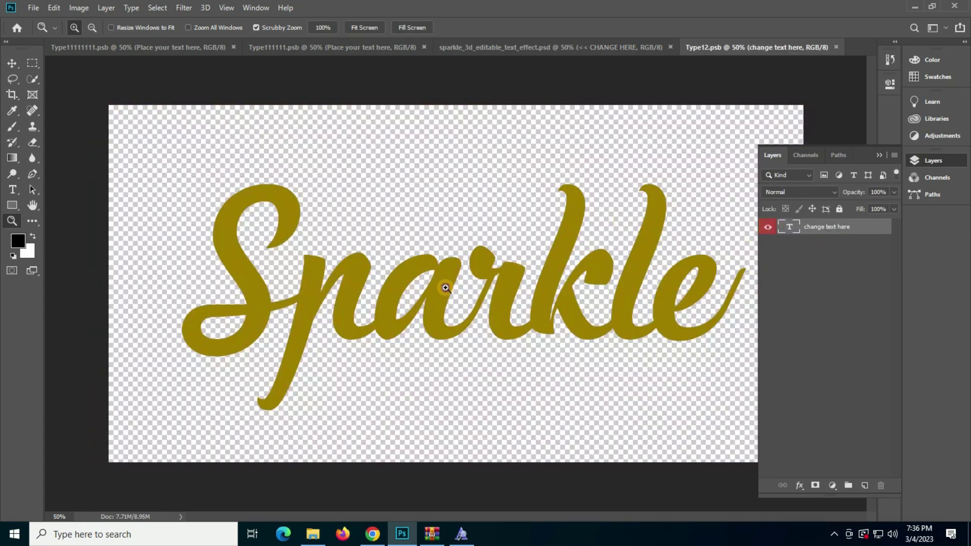
double_click(423, 315)
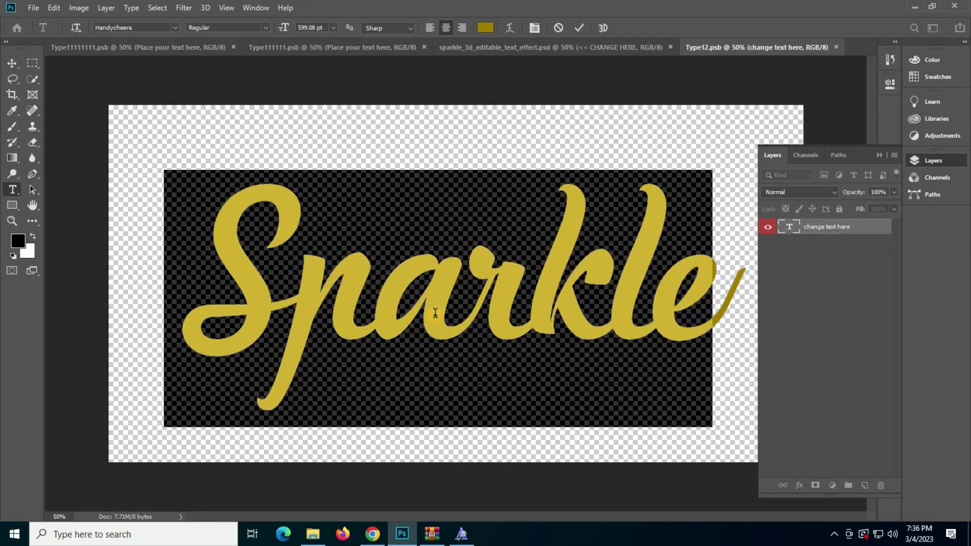
text(Ha)
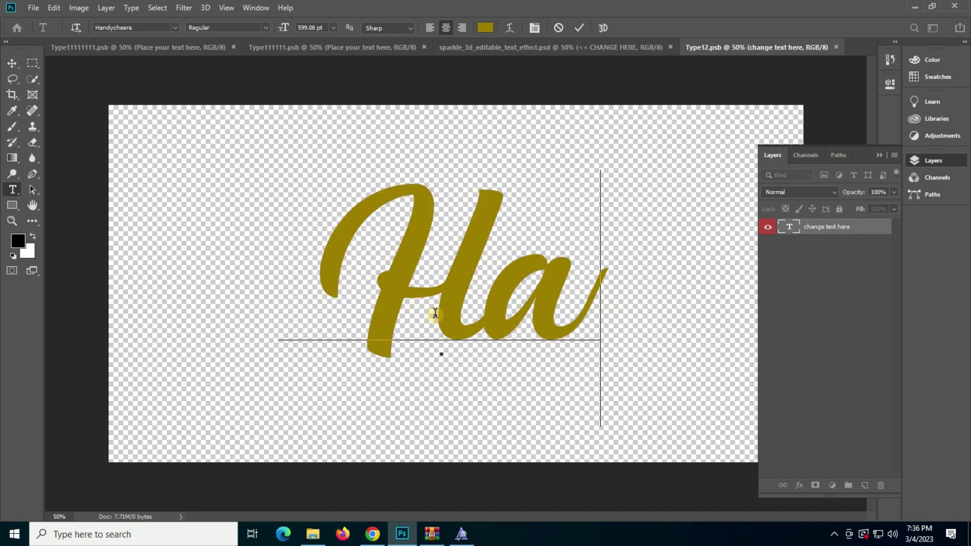
text(fsa)
click(475, 63)
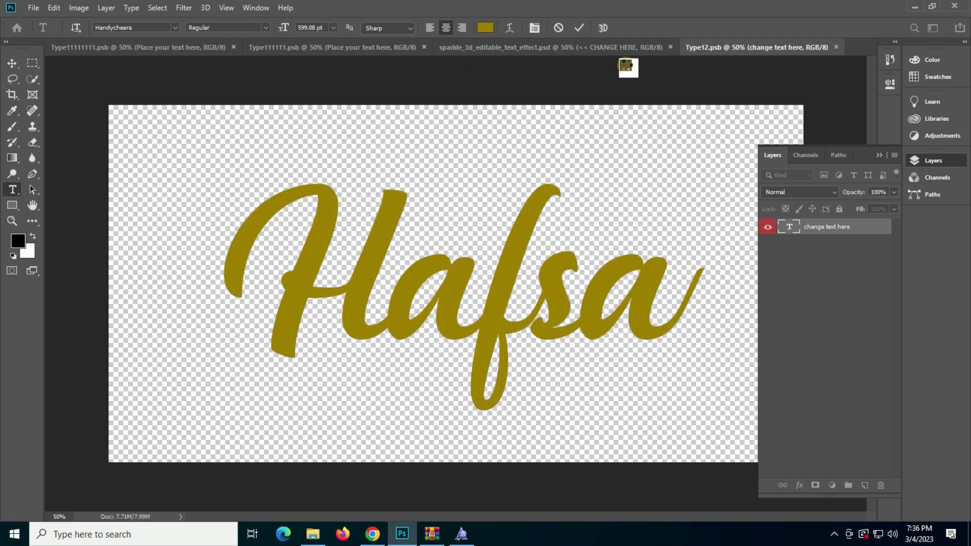
Step: Return to the sparkle mockup and exit text editing without changes
drag(610, 47, 606, 43)
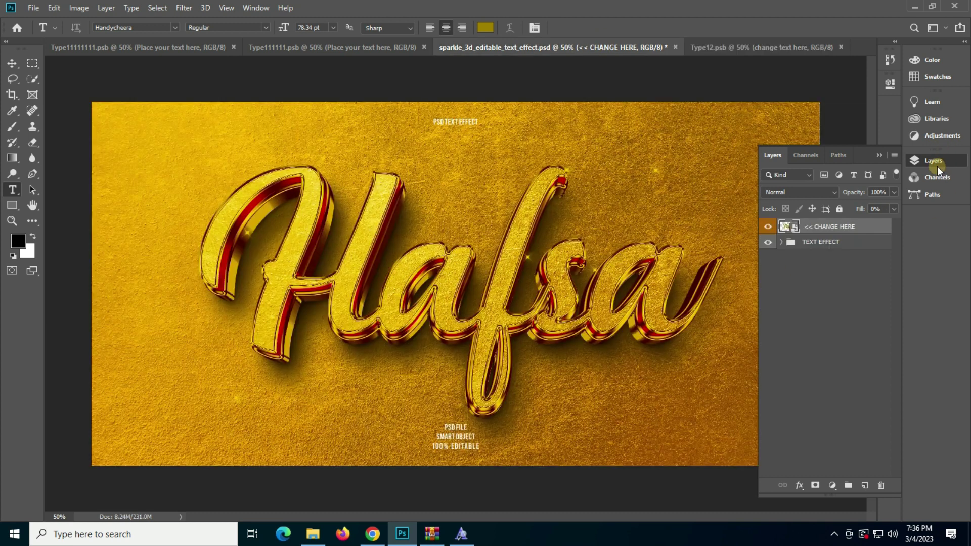
click(937, 166)
drag(513, 242, 560, 137)
click(558, 28)
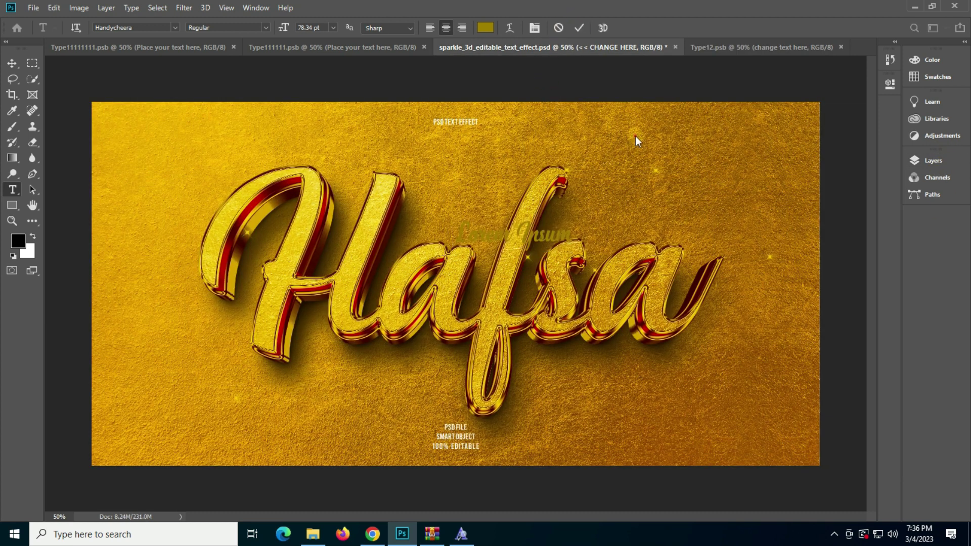
Step: Zoom in on the gold Hafsa lettering, fit to screen, then close the mockup
click(12, 220)
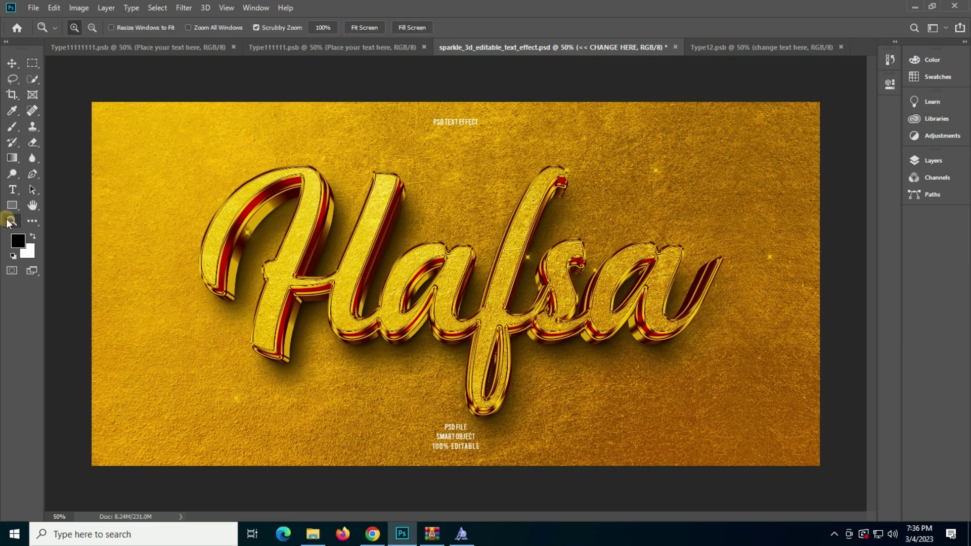
click(309, 257)
key(ctrl+0)
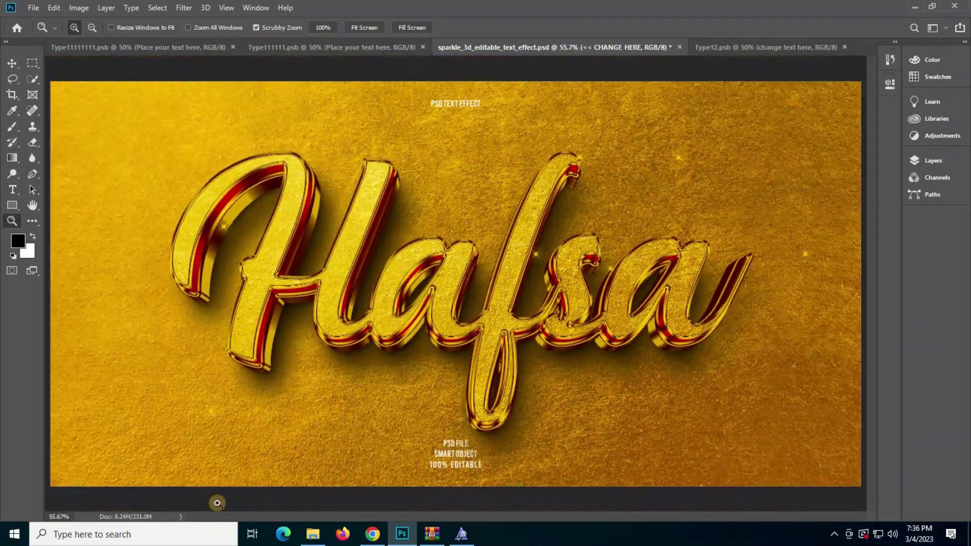
click(510, 367)
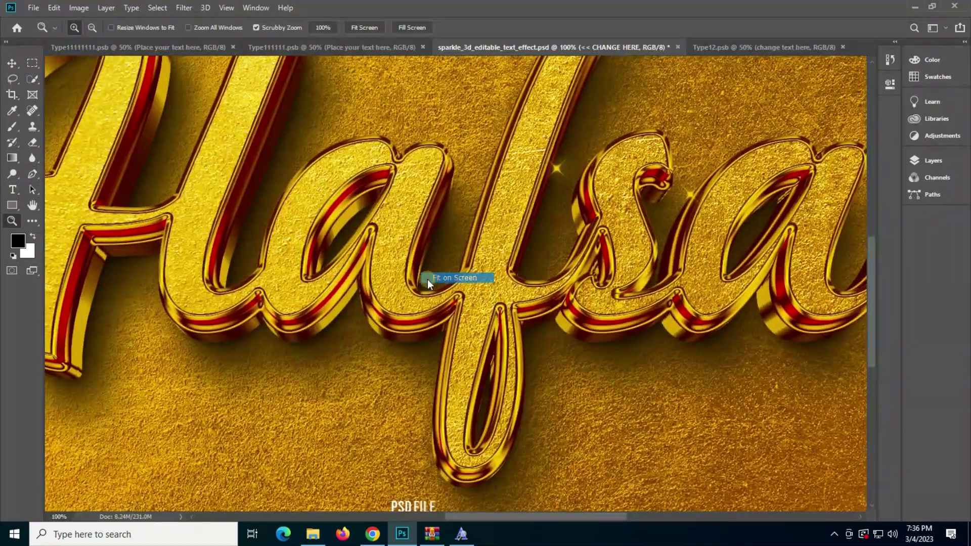
key(ctrl+0)
click(679, 47)
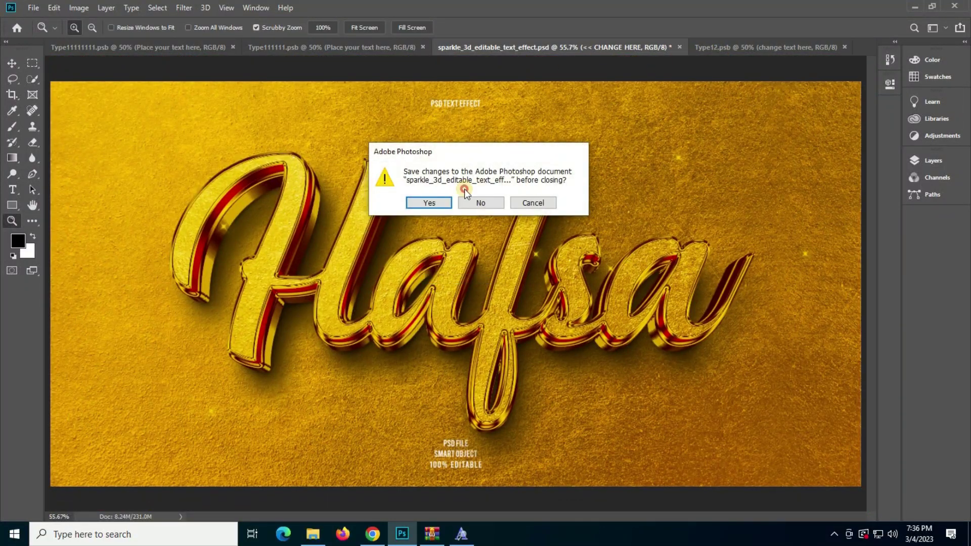
Step: Discard the sparkle document's changes and open the task_3d mockup PSD
click(490, 205)
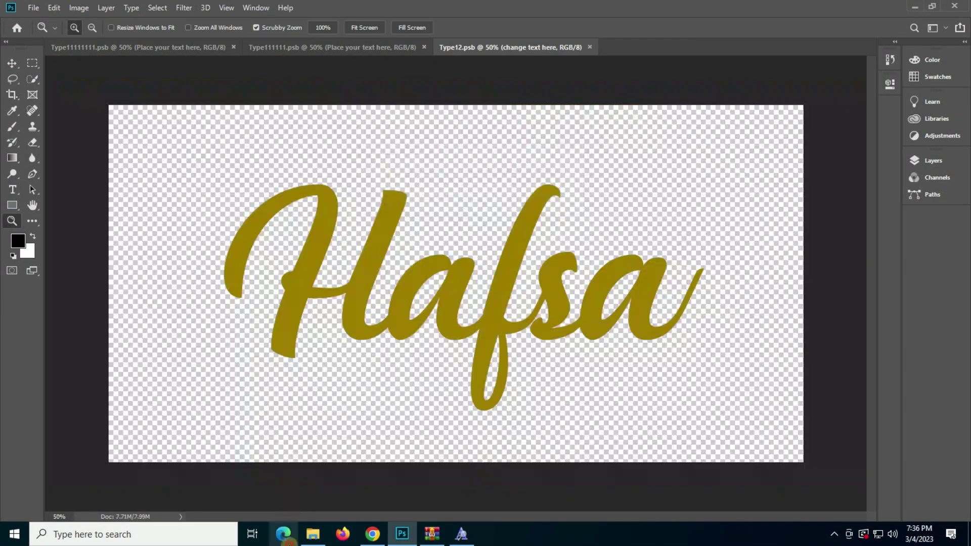
click(313, 534)
double_click(239, 293)
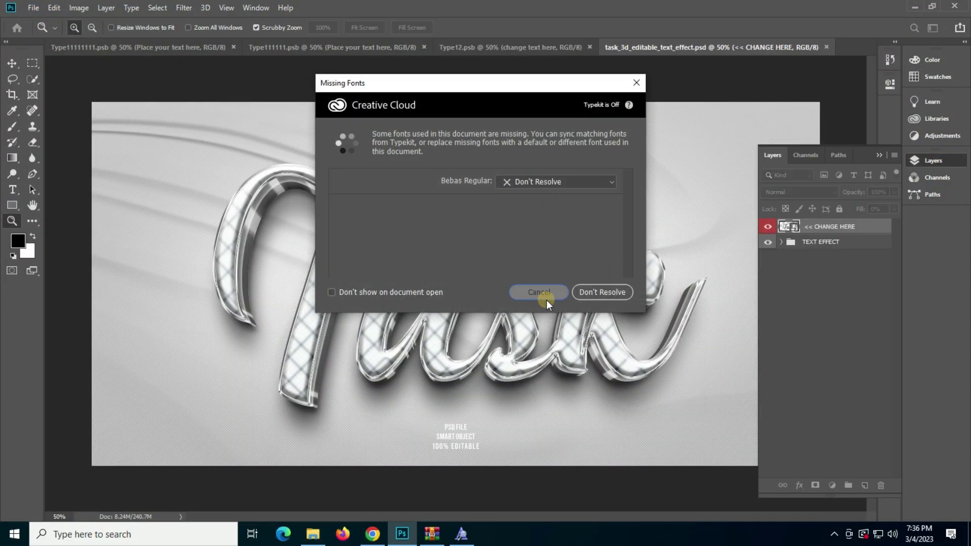
click(538, 288)
Step: In the smart object, replace Task with 'Azhar', shrink it and reposition it
double_click(789, 226)
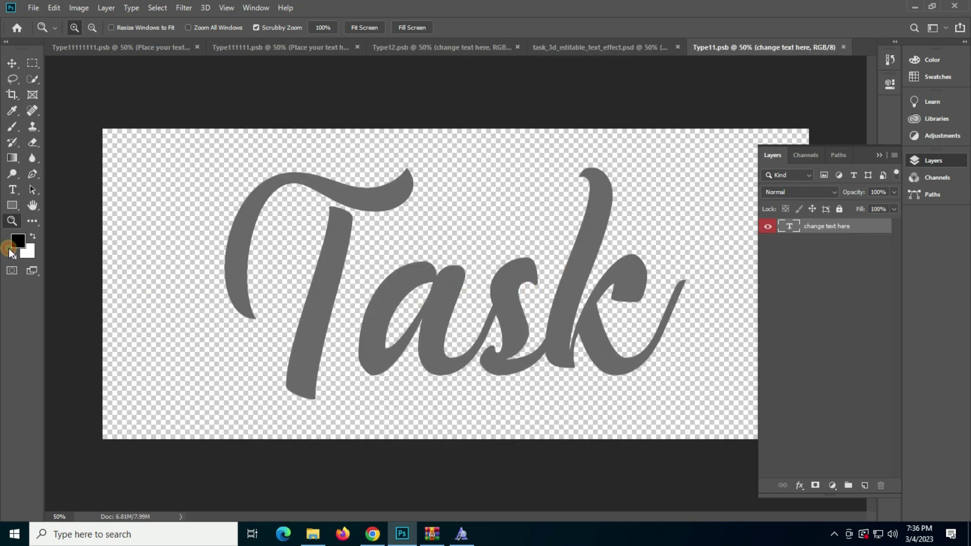
click(11, 190)
double_click(422, 293)
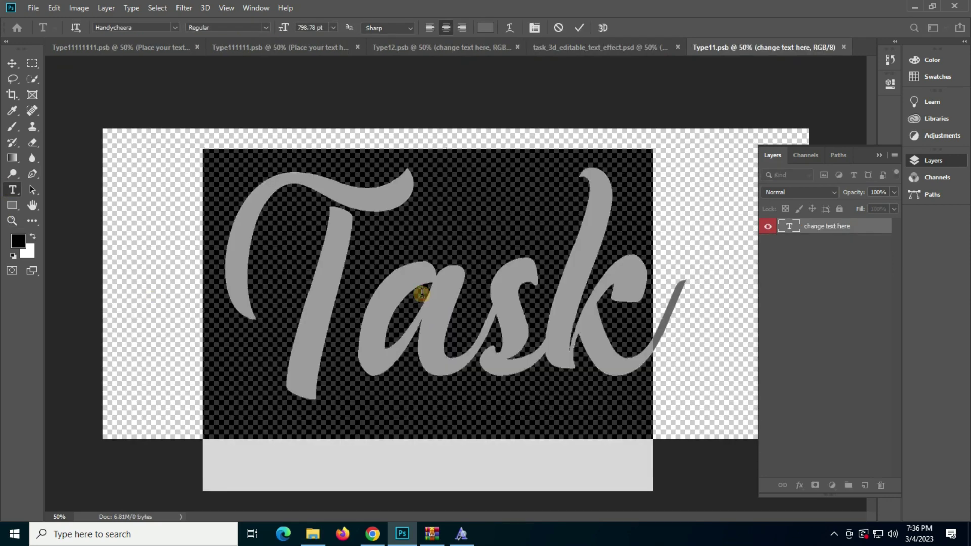
text(Azhar)
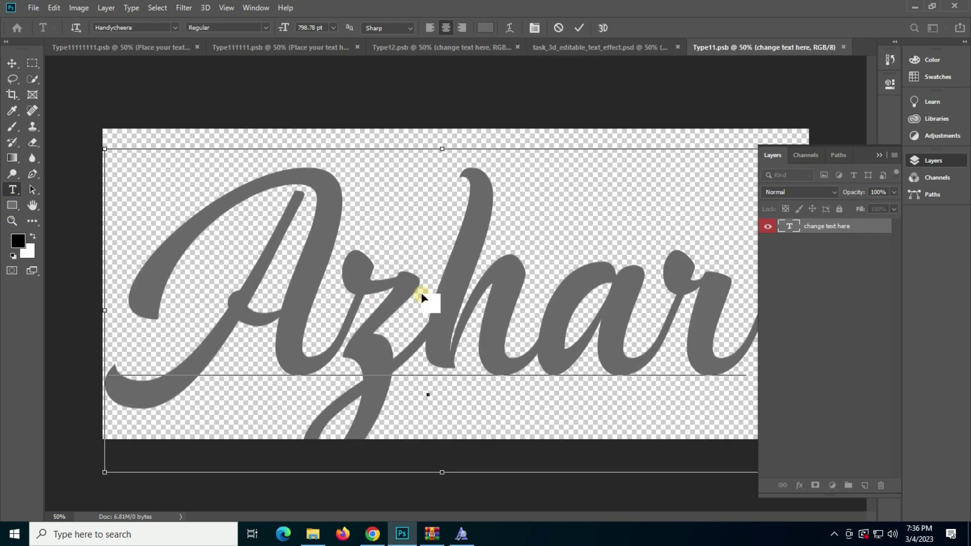
key(ctrl+a)
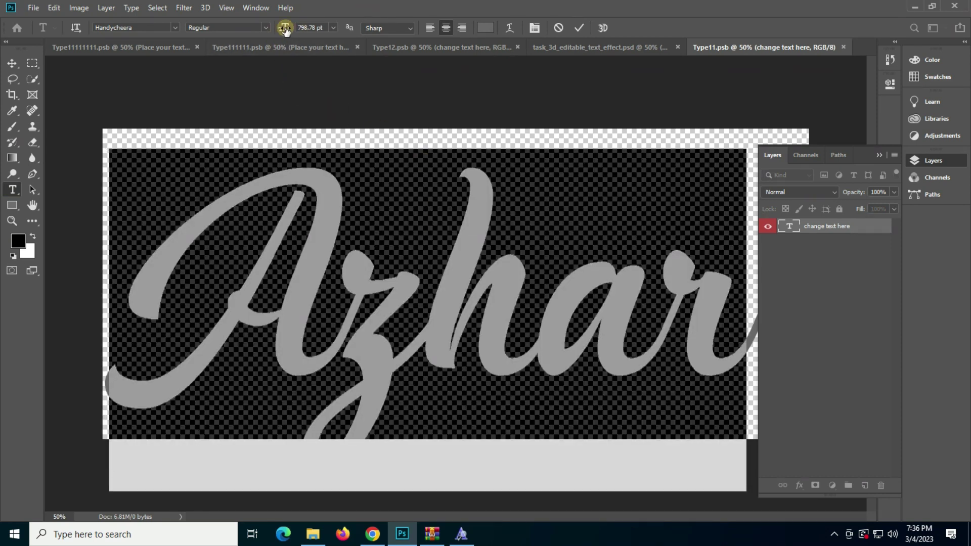
drag(285, 29, 233, 54)
drag(451, 282, 448, 291)
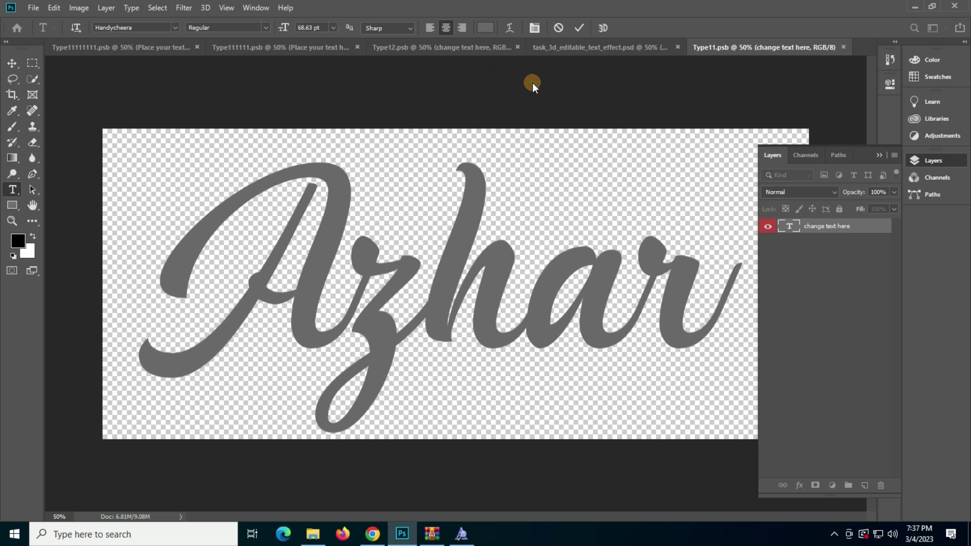
Step: Preview the Azhar lettering on the task mockup, zooming in then fitting on screen
click(581, 57)
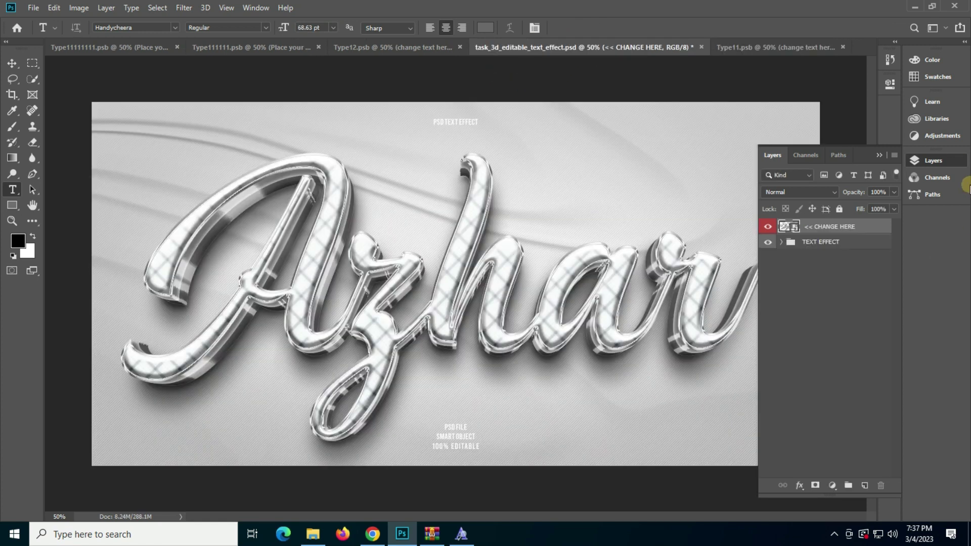
click(936, 167)
click(11, 221)
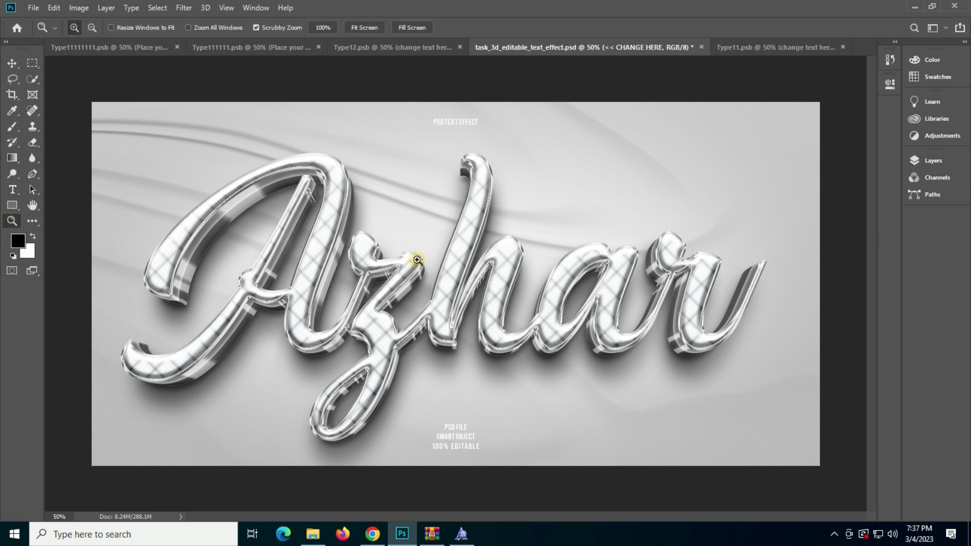
click(412, 256)
right_click(324, 246)
click(324, 251)
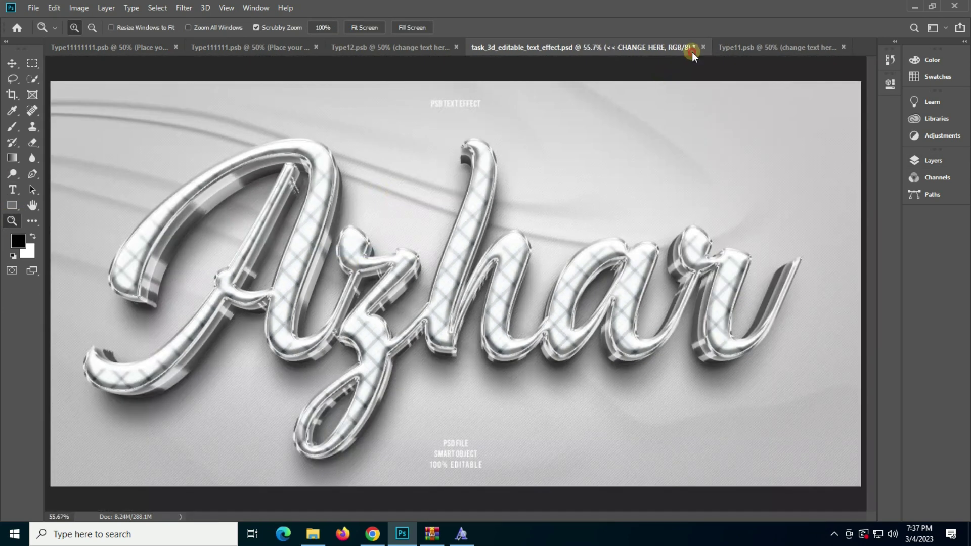
Step: Close the task mockup and open the upon_3d mockup PSD
click(708, 47)
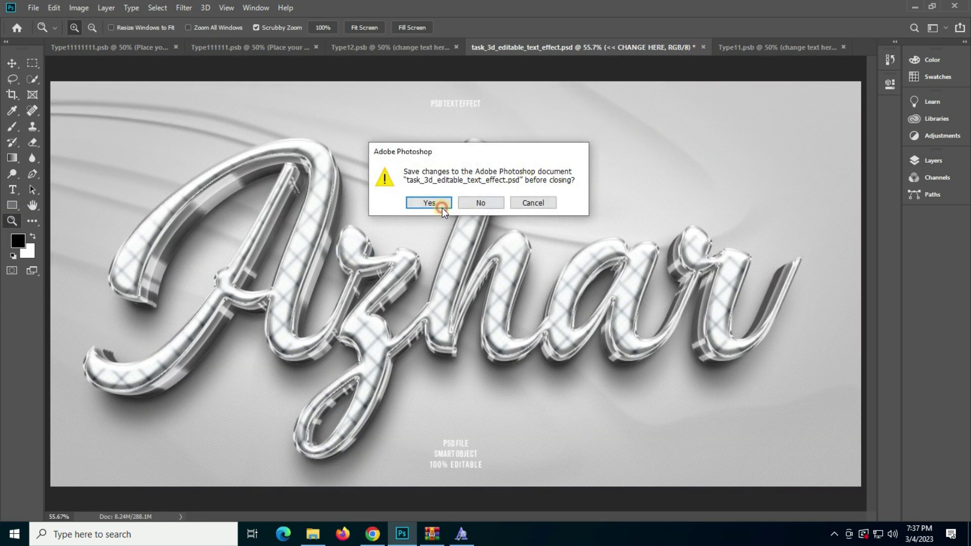
click(480, 203)
click(314, 533)
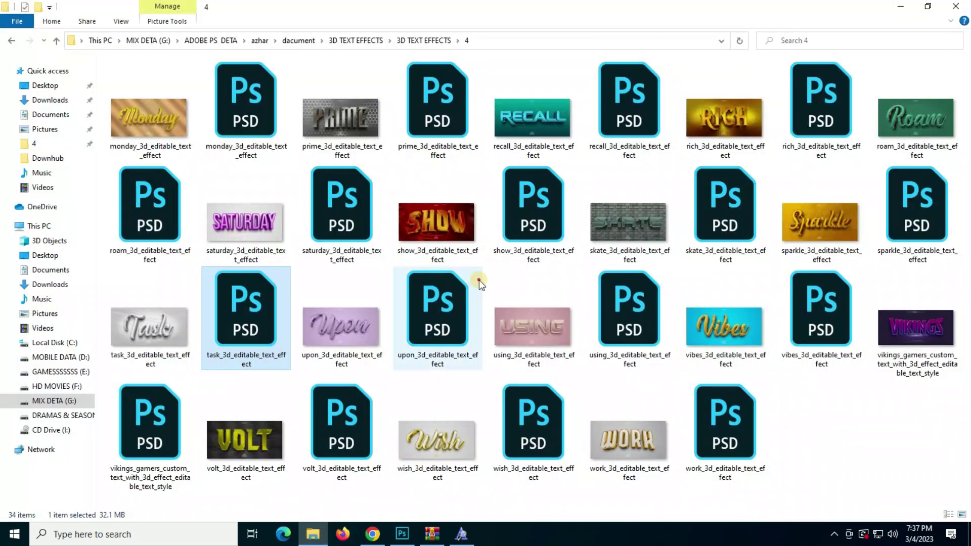
double_click(443, 318)
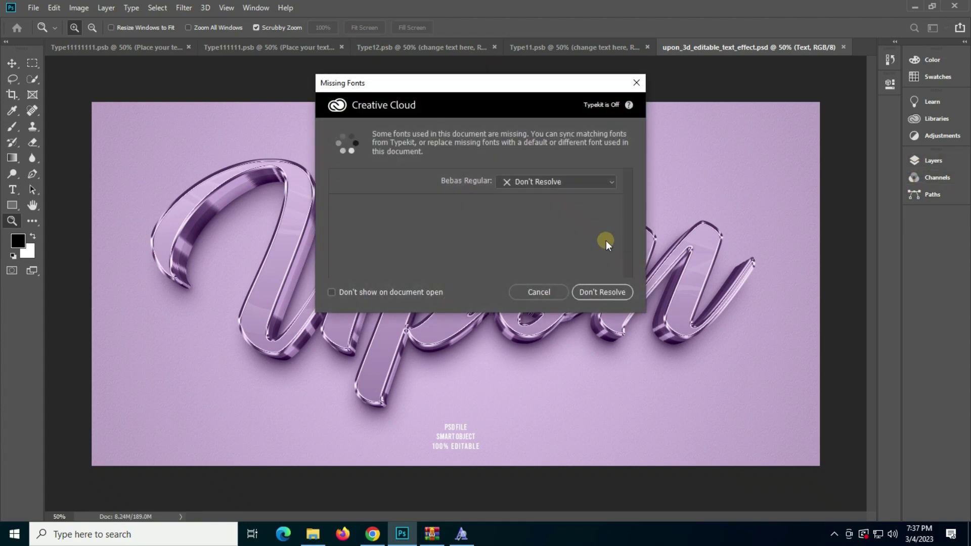
Step: Open the Upon smart object's contents, updating from the saved copy
click(545, 294)
click(933, 161)
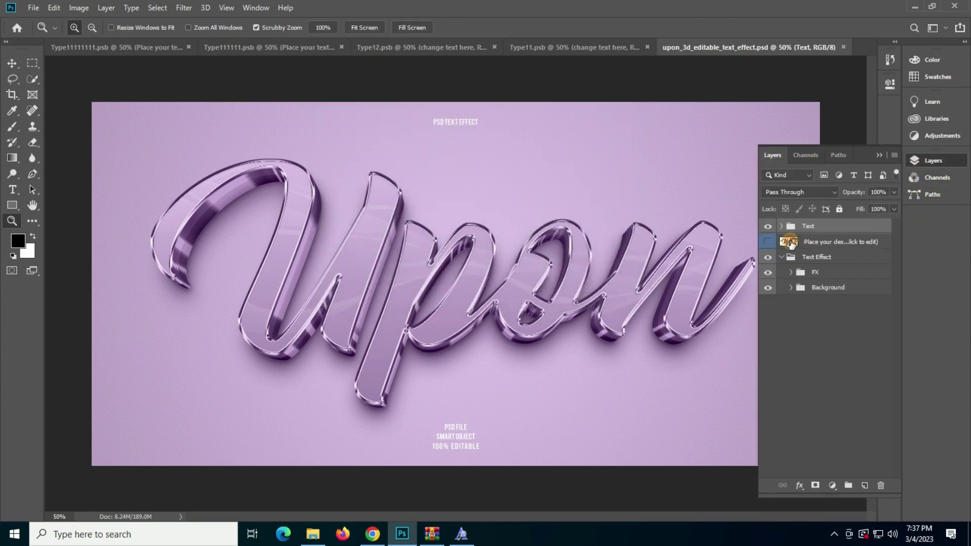
click(801, 245)
double_click(797, 246)
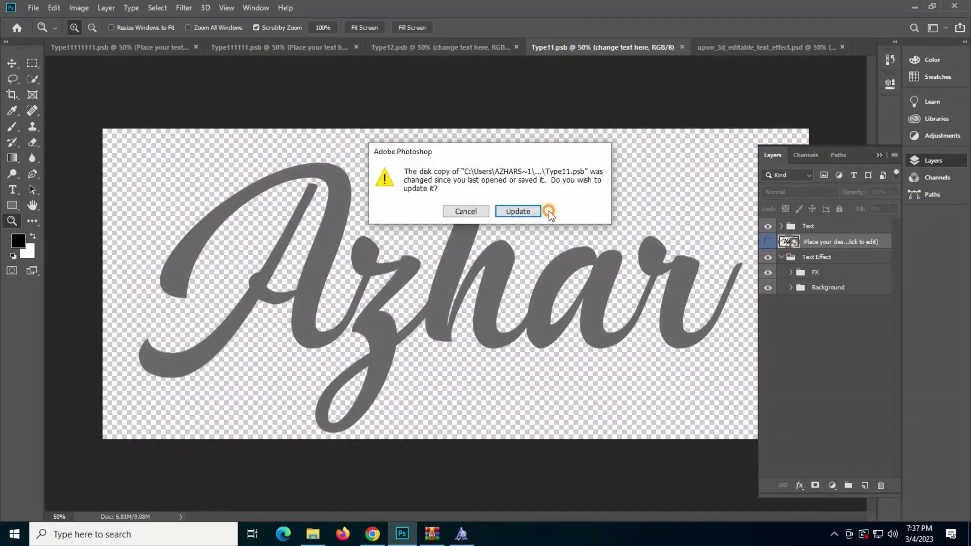
click(506, 208)
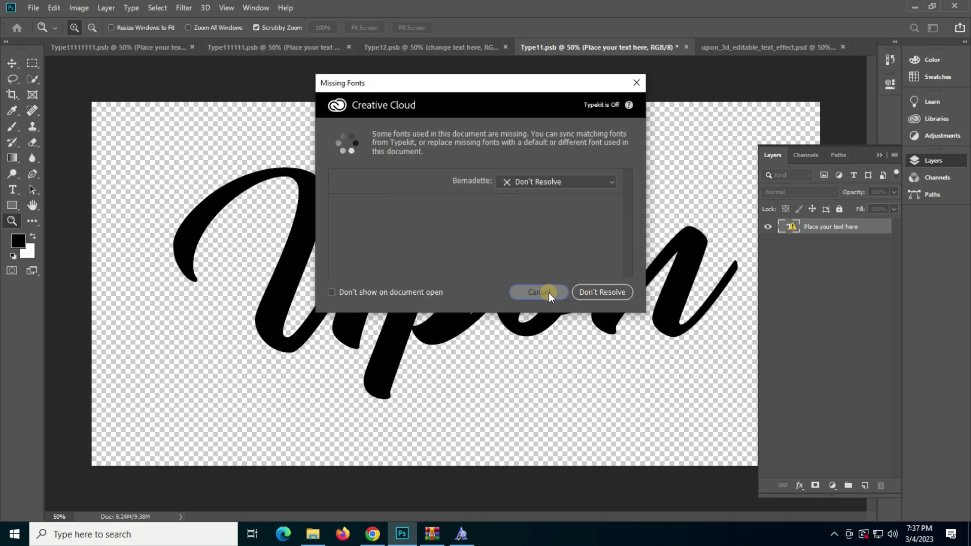
click(549, 293)
Step: Select the Upon text and copy its missing font name, Bernadette
click(14, 191)
click(357, 250)
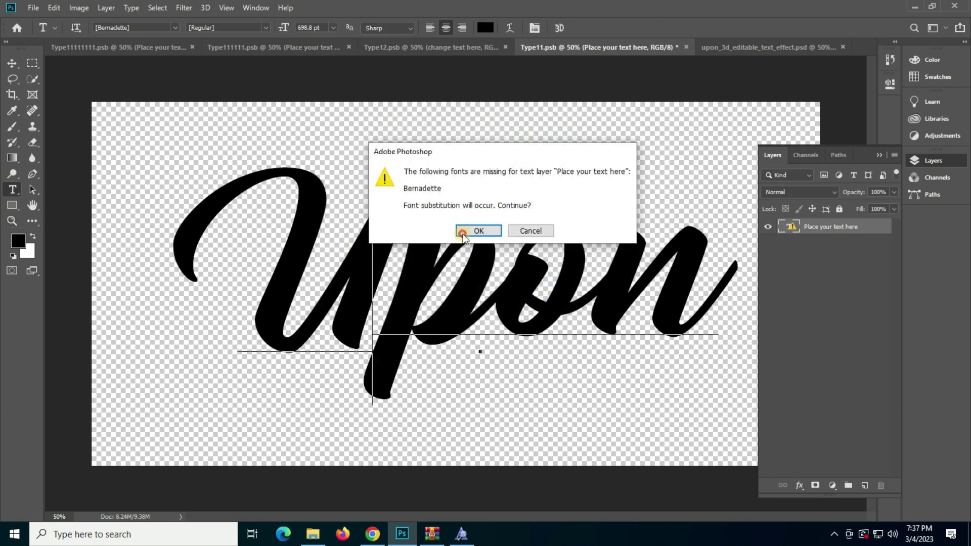
key(Return)
click(559, 28)
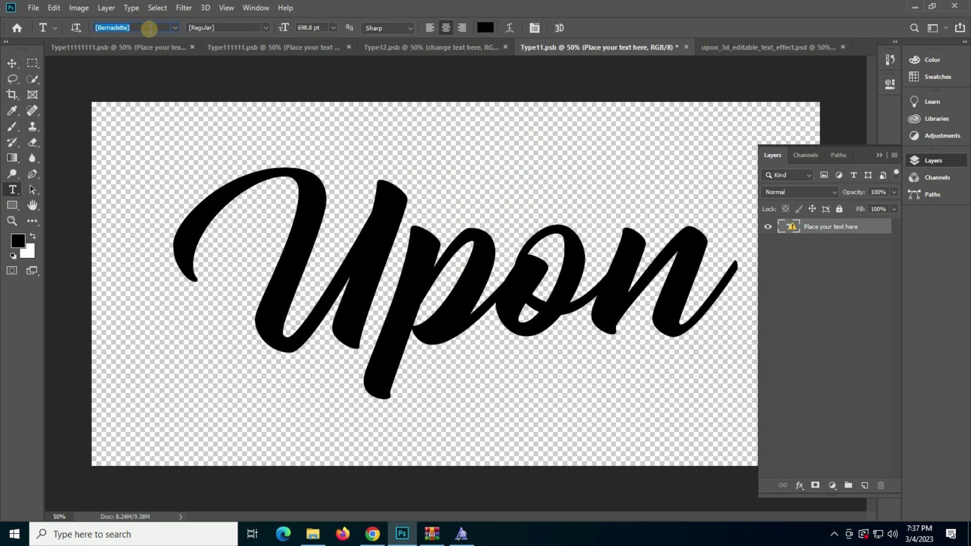
right_click(150, 29)
click(170, 72)
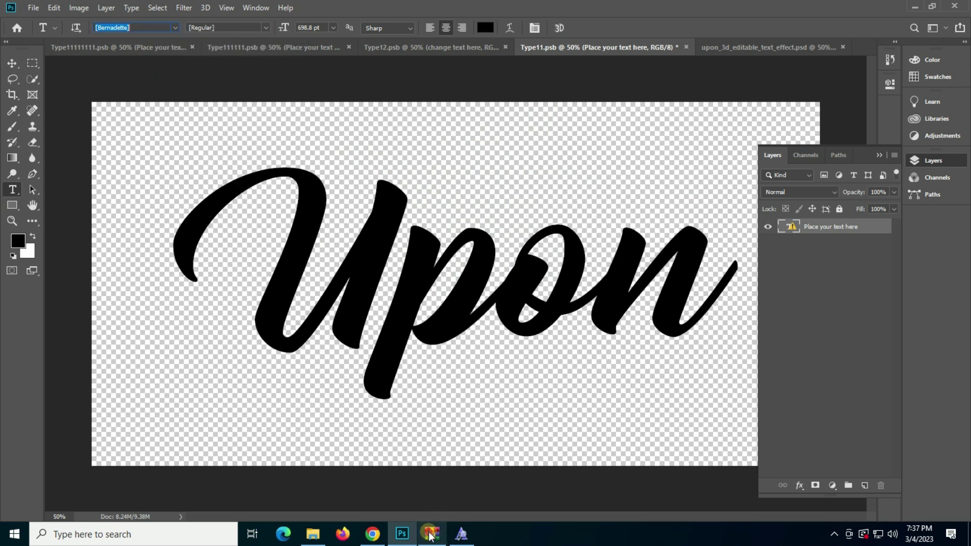
click(374, 534)
Step: Search DaFont for Bernadette and download the font
click(819, 156)
right_click(820, 156)
click(850, 253)
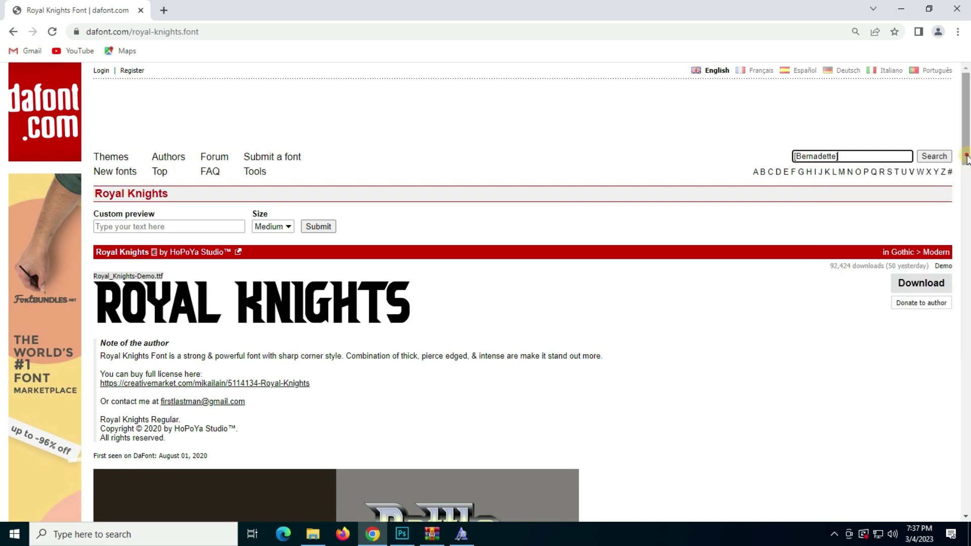
click(945, 158)
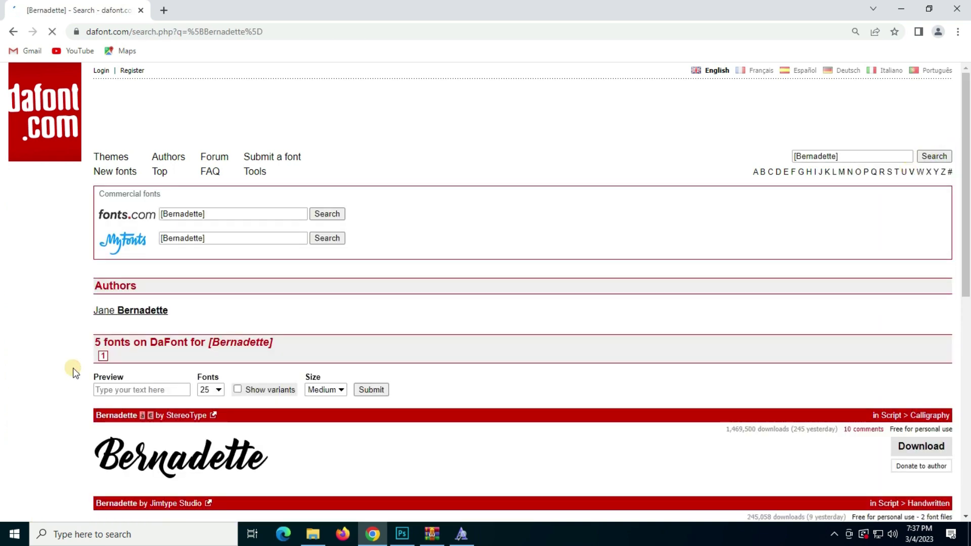
scroll(216, 334, down, 1)
click(940, 396)
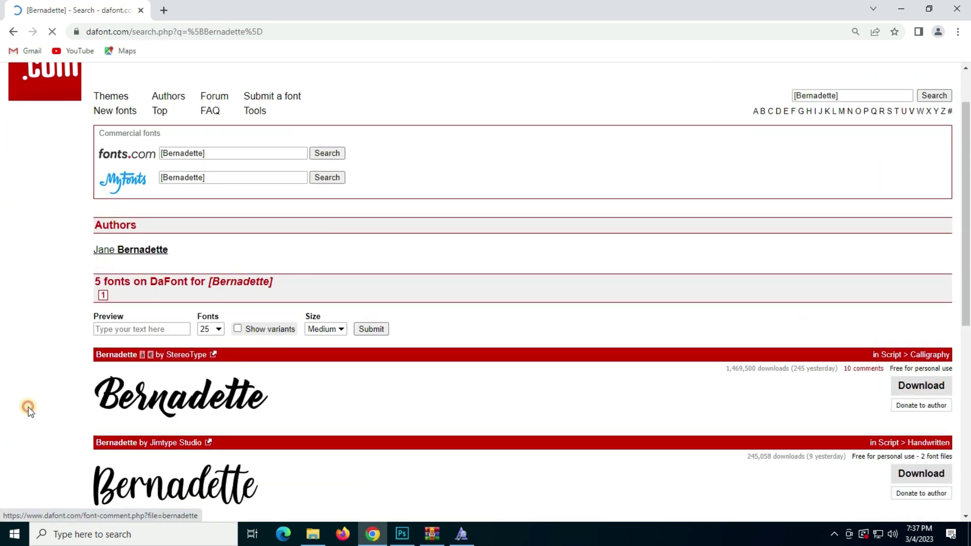
Step: Open the downloaded Bernadette font file and install it
click(63, 504)
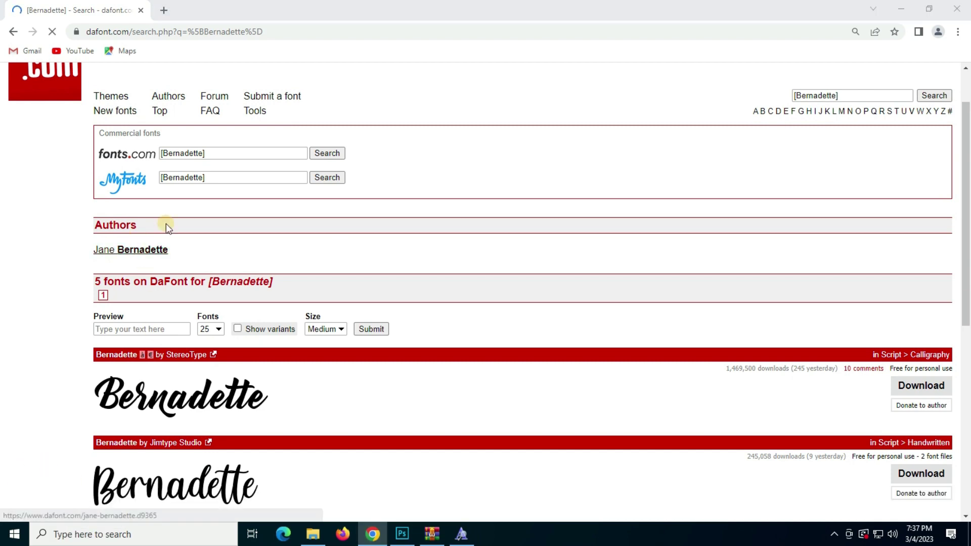
double_click(141, 227)
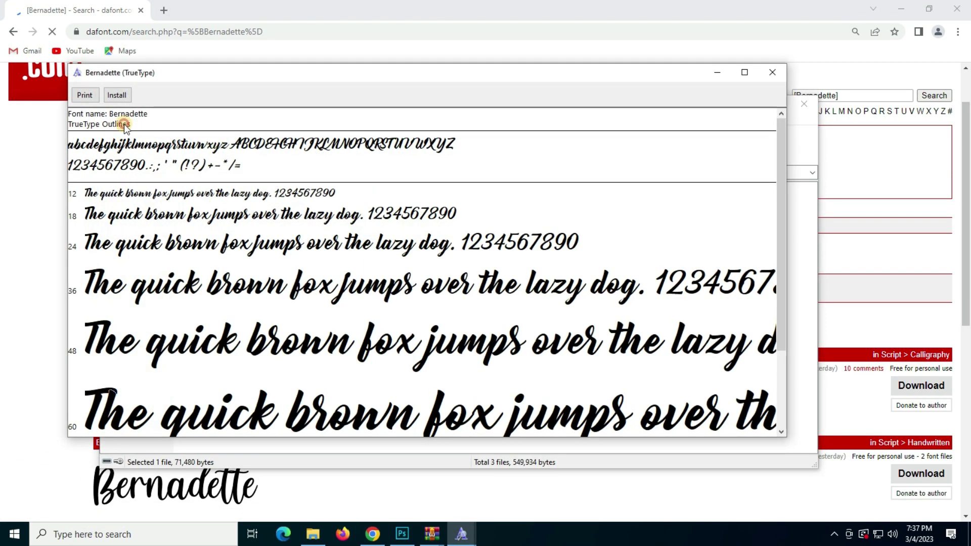
click(117, 95)
Step: Replace the Upon text with 'Gulabo', nudge it into place and save the smart object
click(400, 529)
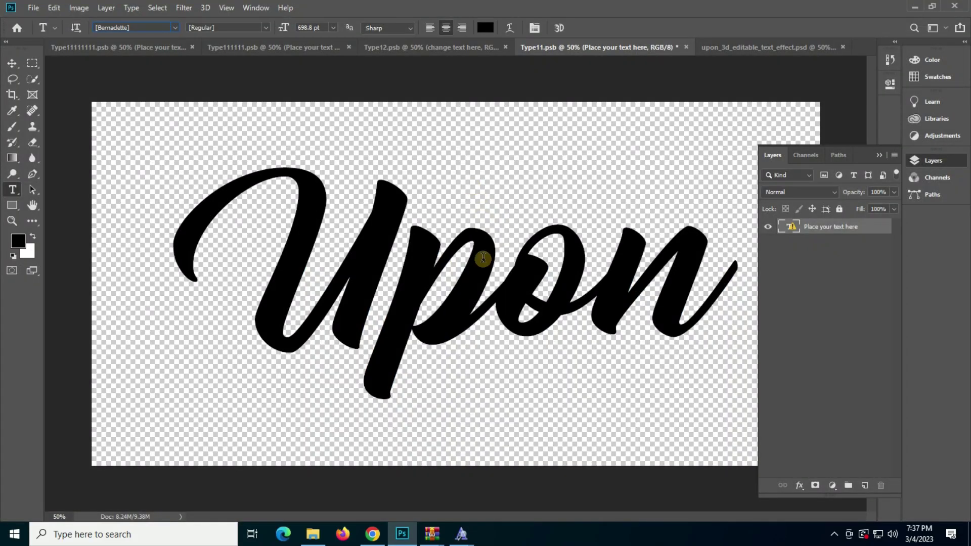
click(490, 267)
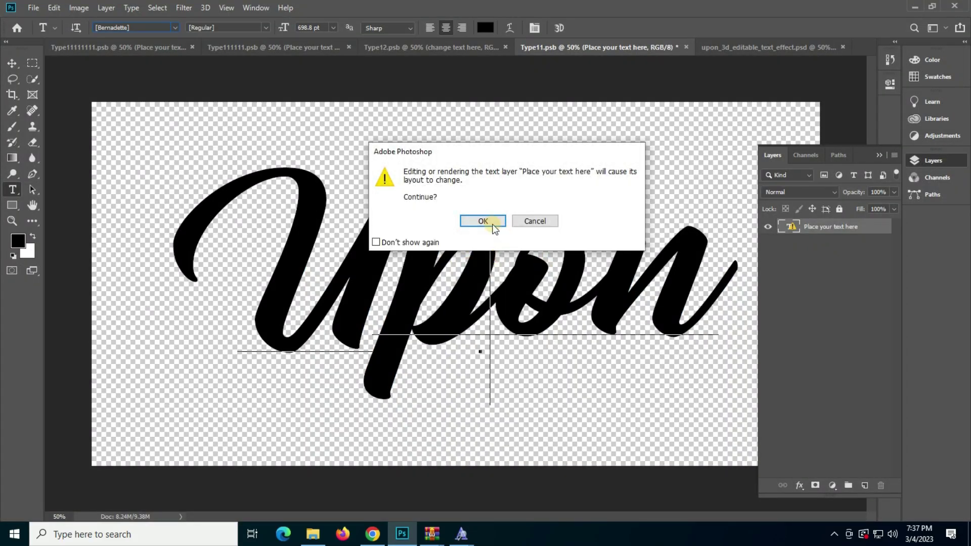
click(491, 221)
double_click(475, 293)
text(G)
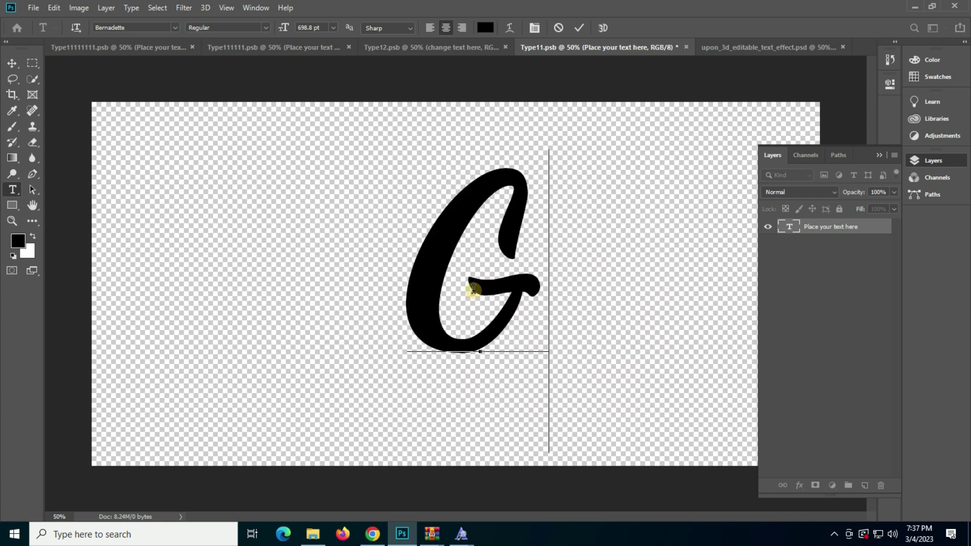
text(ulabo)
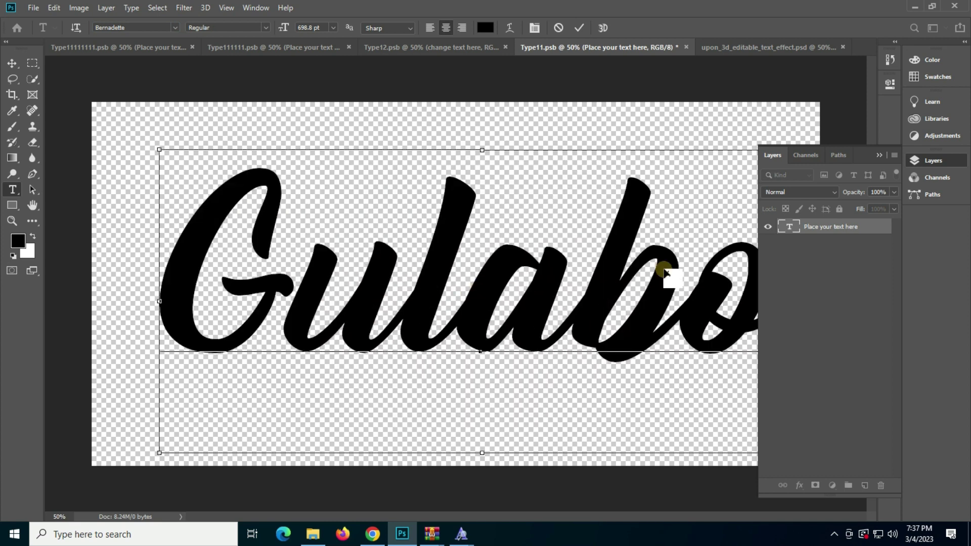
click(944, 160)
drag(540, 261, 527, 267)
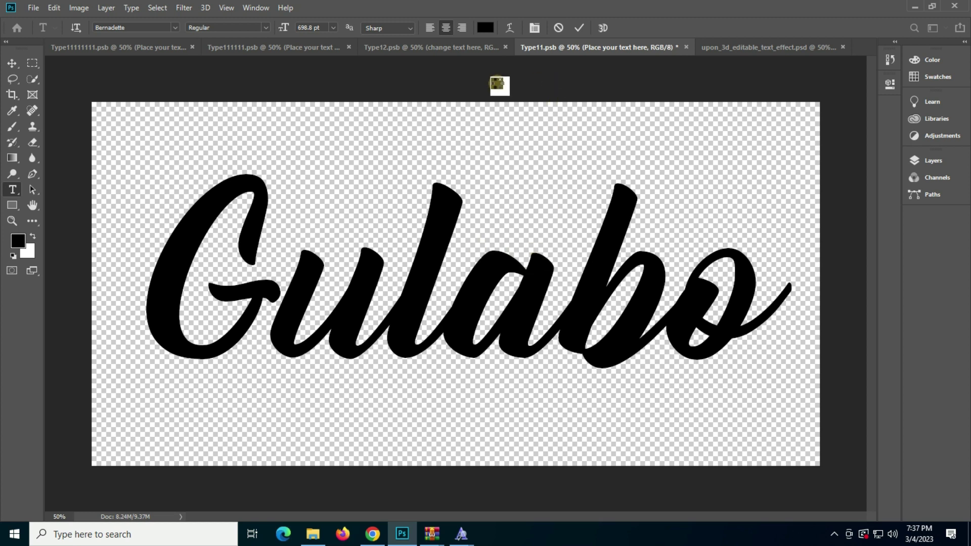
key(ctrl+s)
Step: Preview the 3D Gulabo mockup at zoom, then close it without saving
click(739, 47)
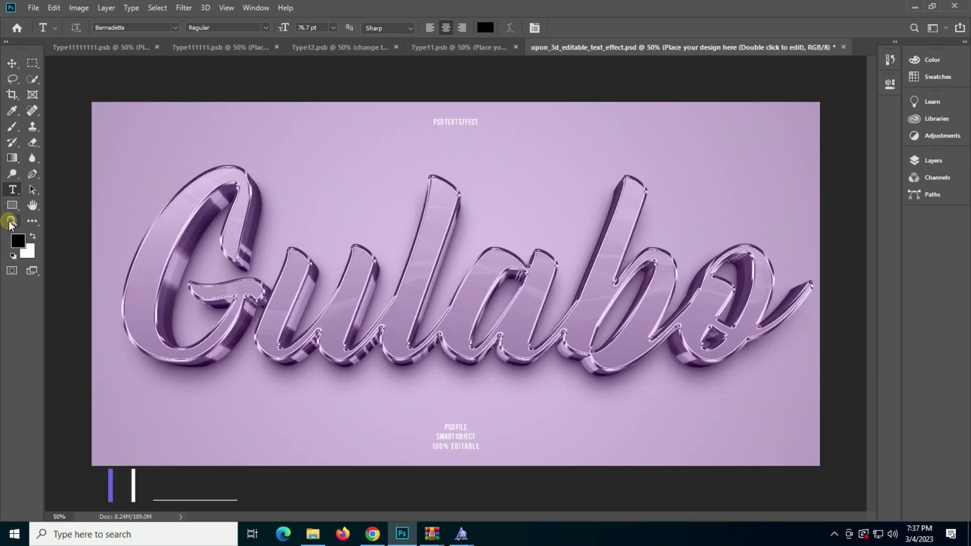
click(11, 221)
click(462, 276)
right_click(240, 242)
click(240, 239)
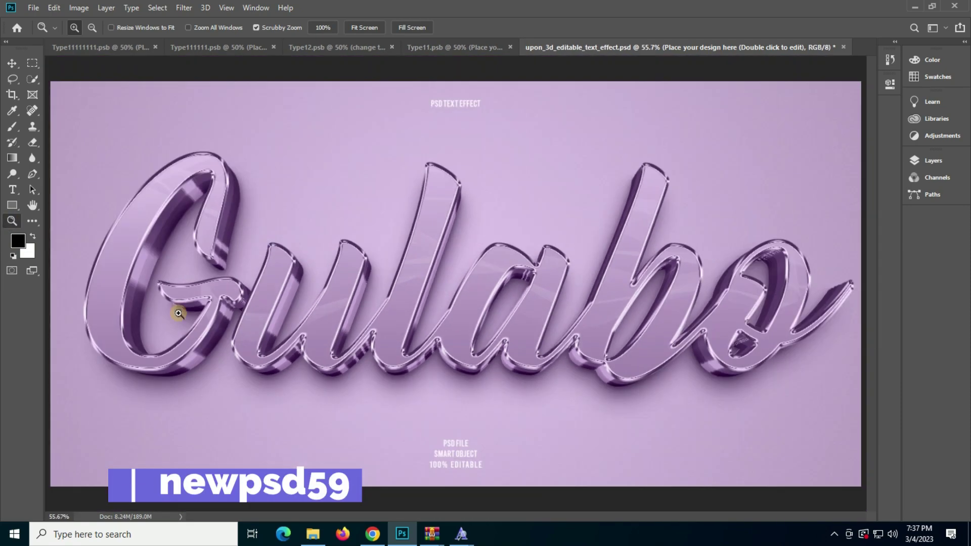
click(162, 284)
right_click(156, 260)
click(169, 257)
click(843, 47)
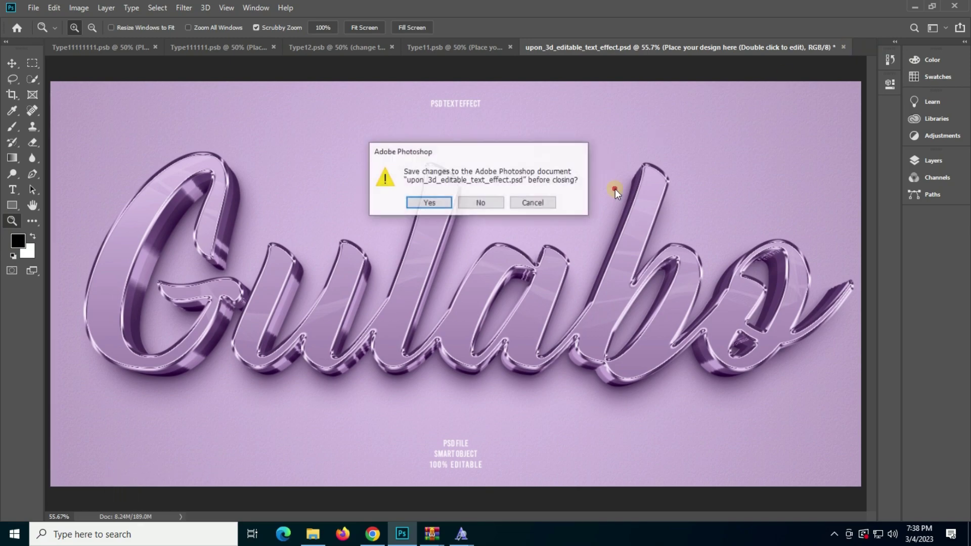
click(481, 202)
Step: Open the using mockup PSD and its text smart object
click(320, 539)
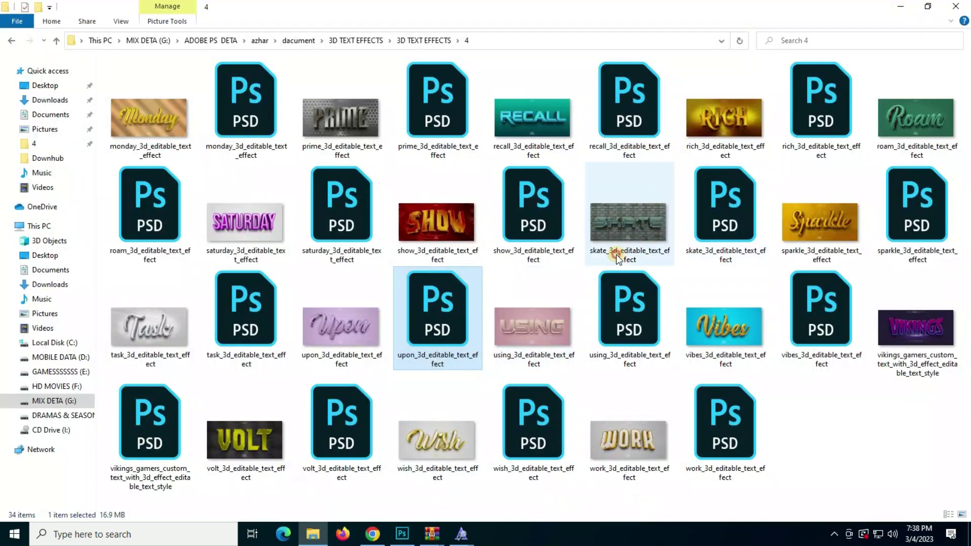
click(636, 311)
double_click(636, 311)
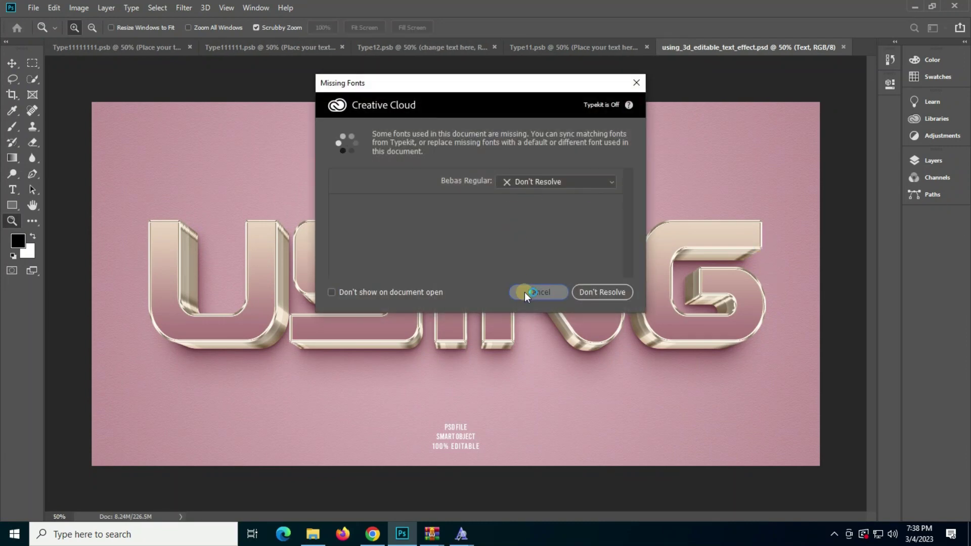
click(525, 293)
click(931, 160)
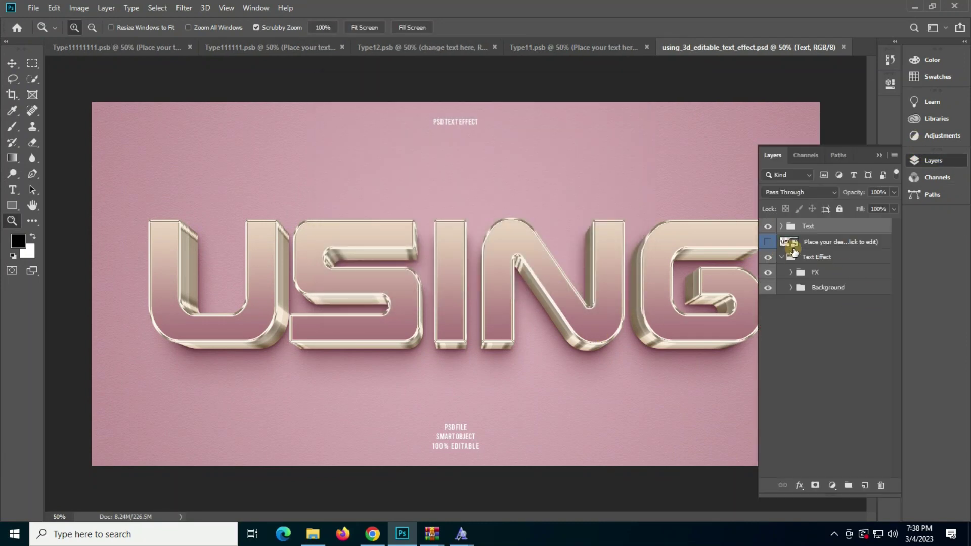
double_click(791, 248)
click(528, 210)
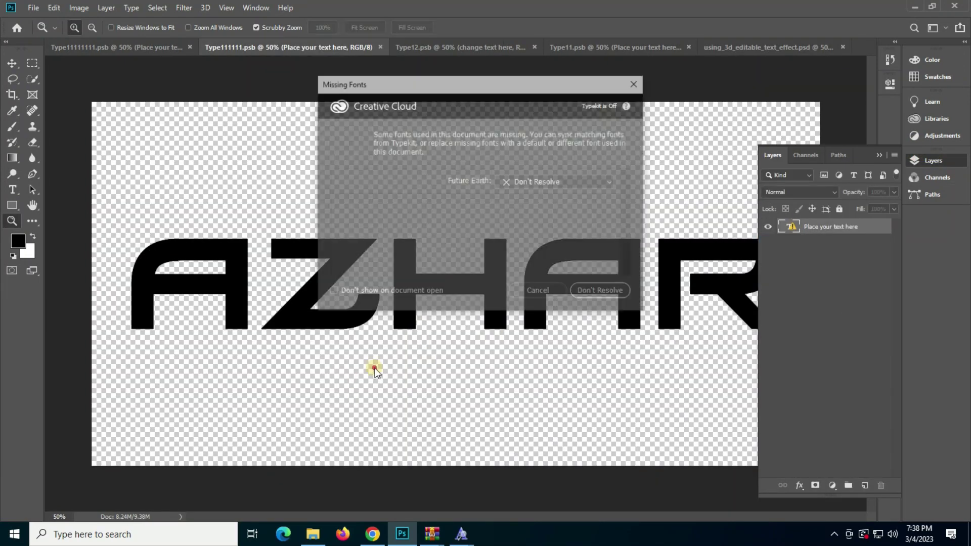
click(540, 292)
Step: Replace USING with GULABO and set the font to Bernadette
click(13, 189)
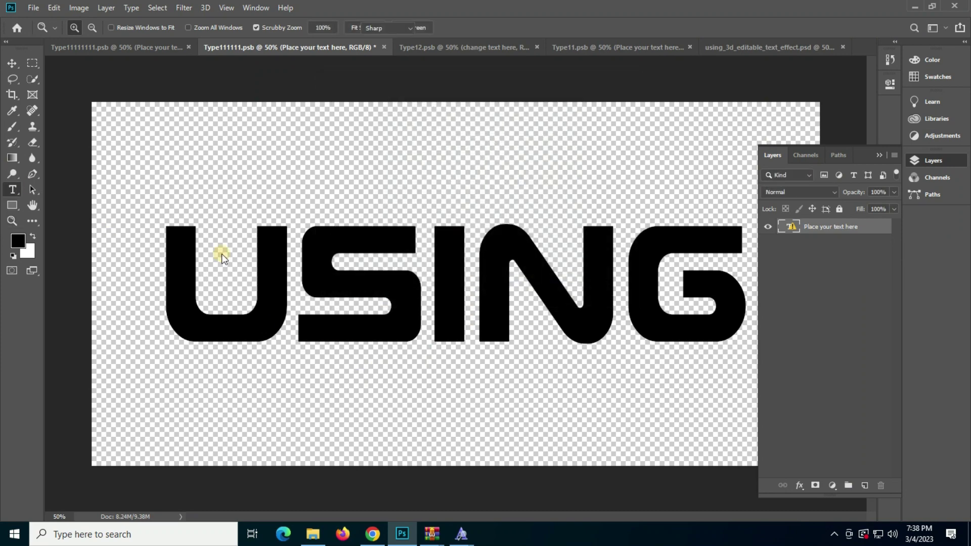
click(465, 303)
click(478, 231)
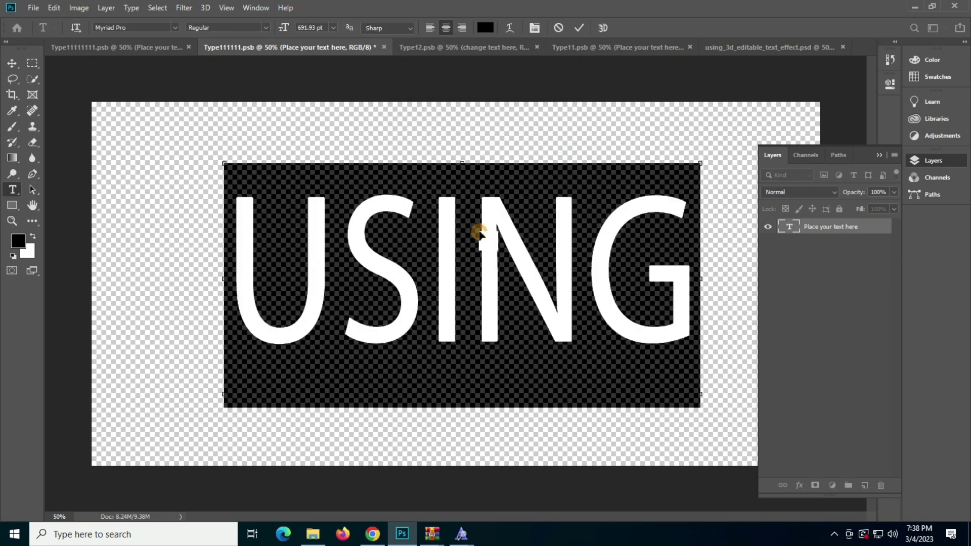
text(GULA)
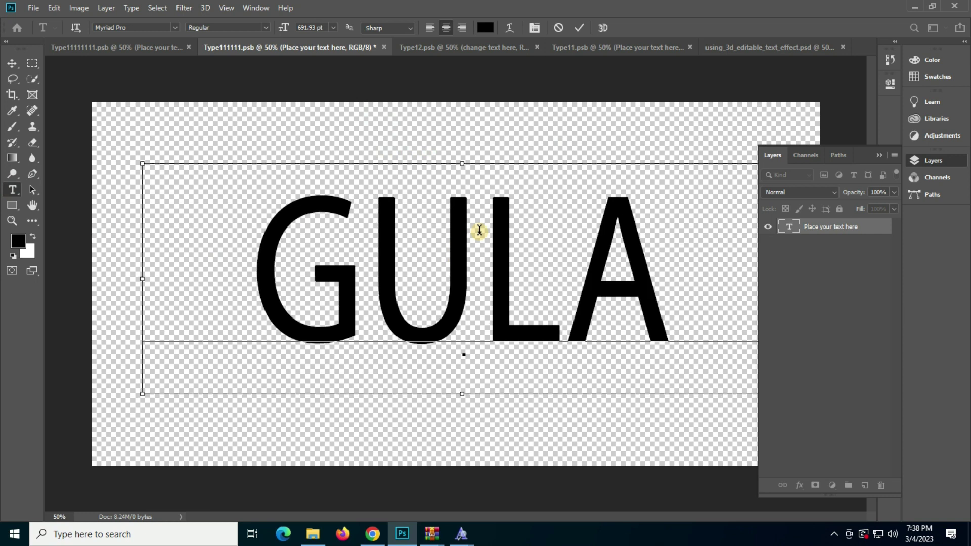
text(BO)
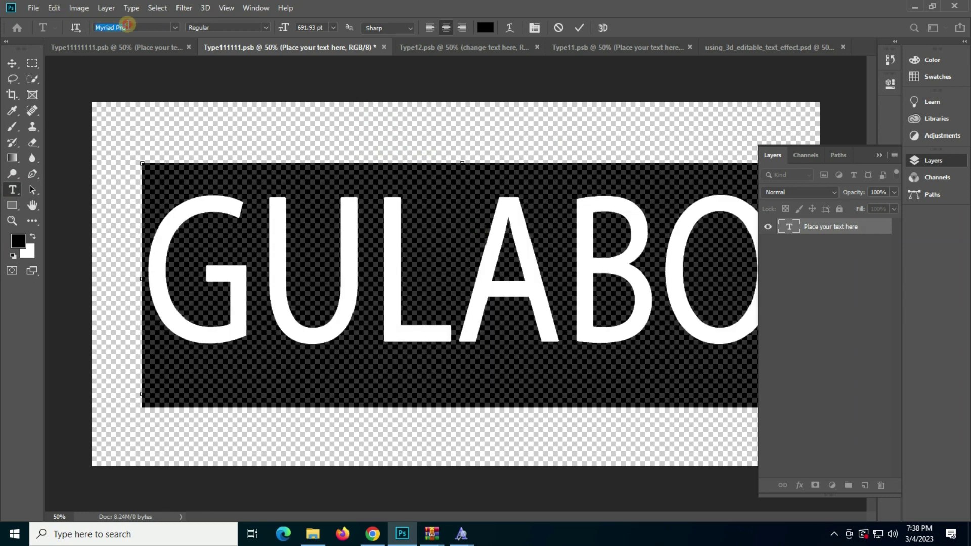
click(128, 25)
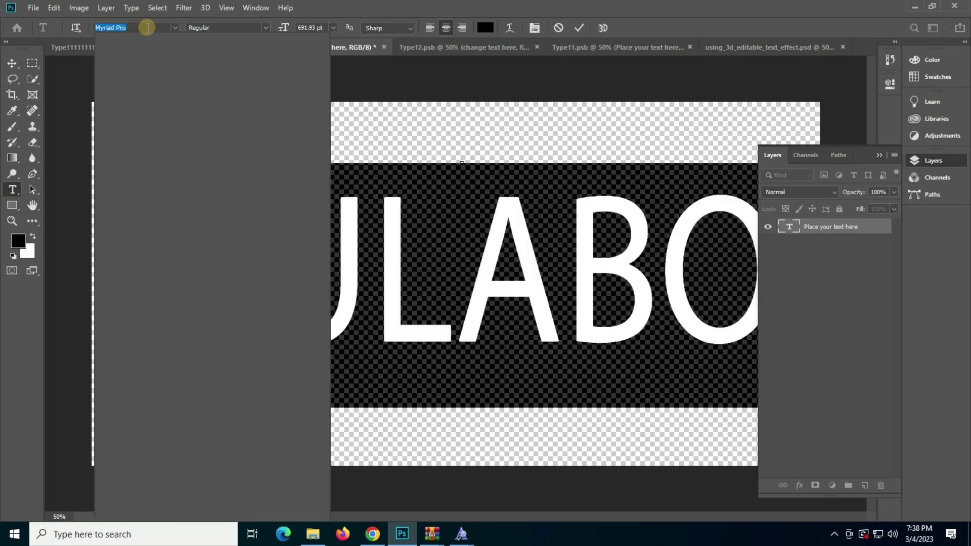
text([Bernadette])
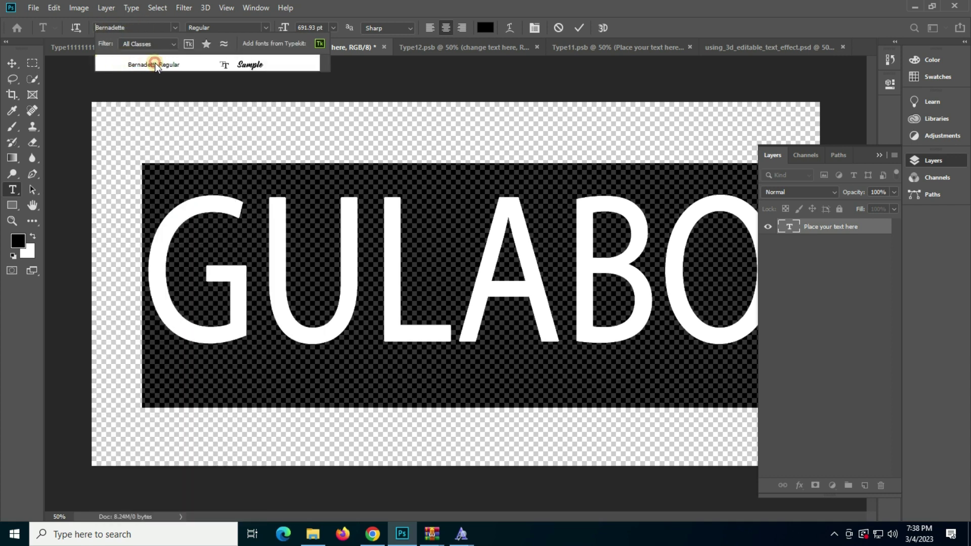
click(154, 62)
click(331, 215)
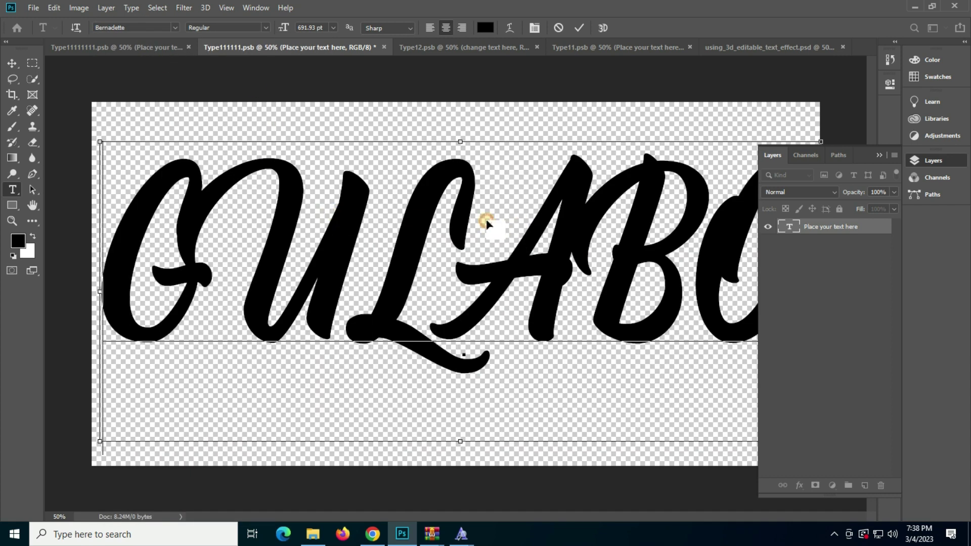
Step: Retype the text as 'Gulabo', commit it and save the smart object
double_click(463, 217)
text(Gg)
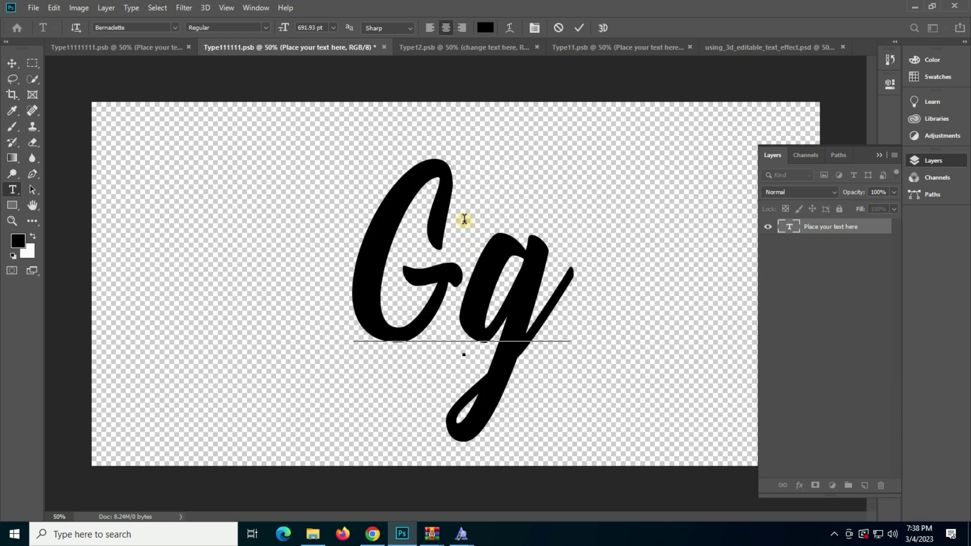
key(BackSpace)
text(ulabo)
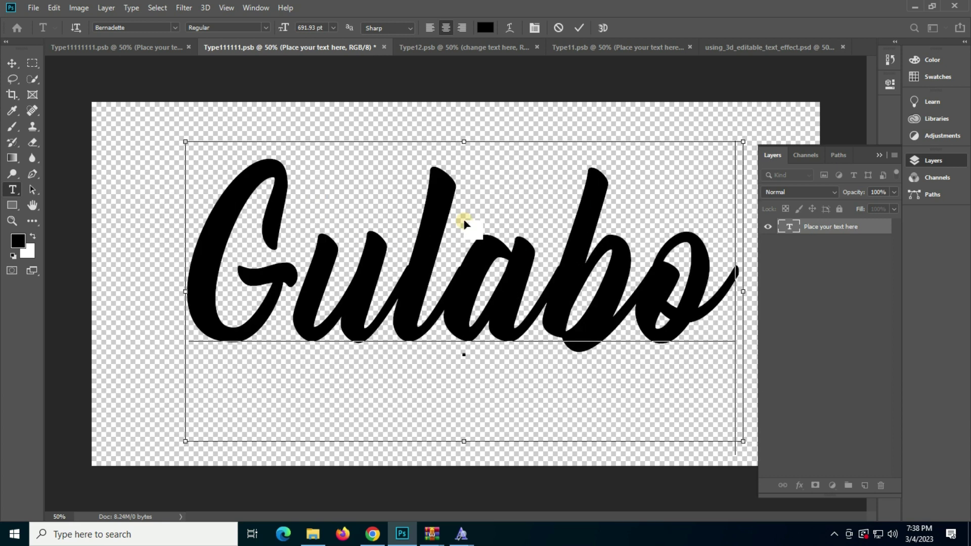
key(ctrl+Return)
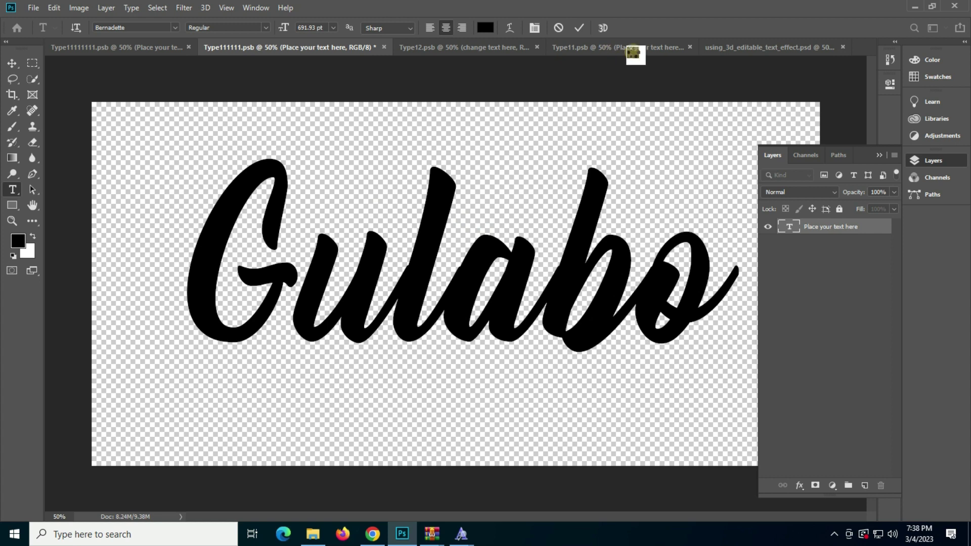
key(ctrl+s)
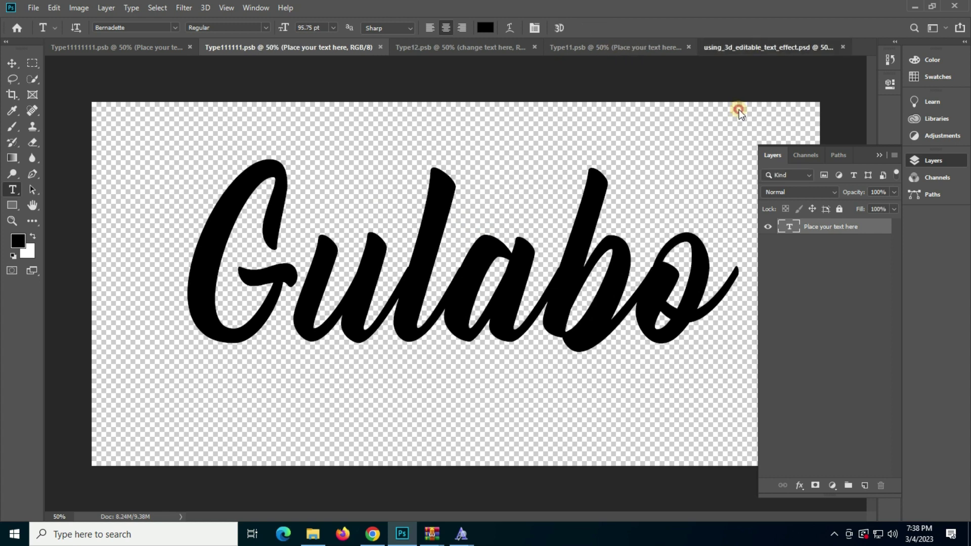
click(739, 47)
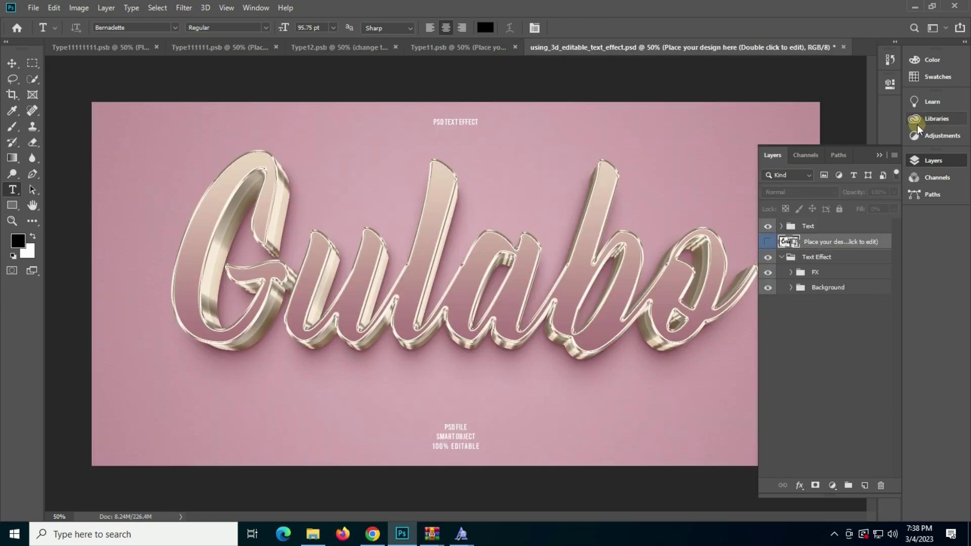
Step: Zoom in to inspect the Gulabo lettering, then fit the artwork on screen
click(916, 160)
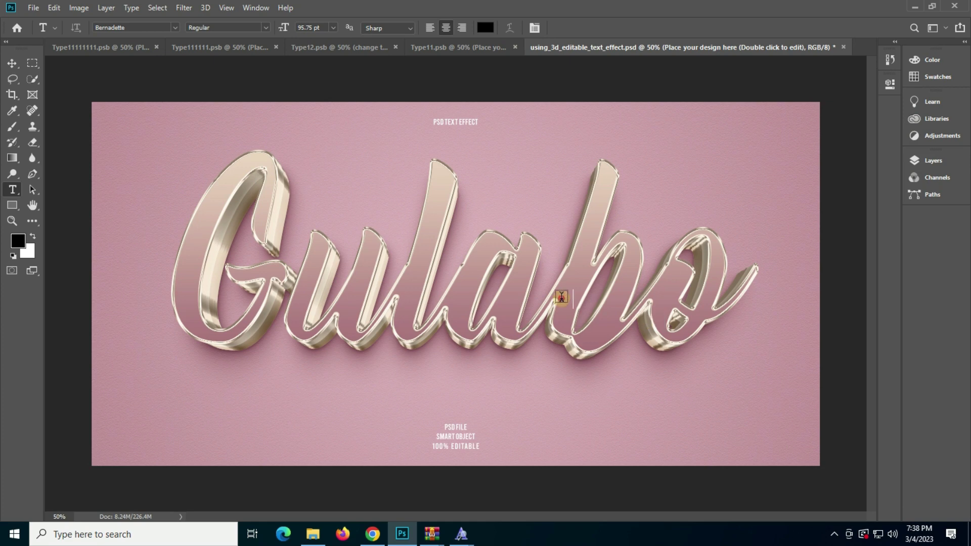
click(12, 221)
click(409, 247)
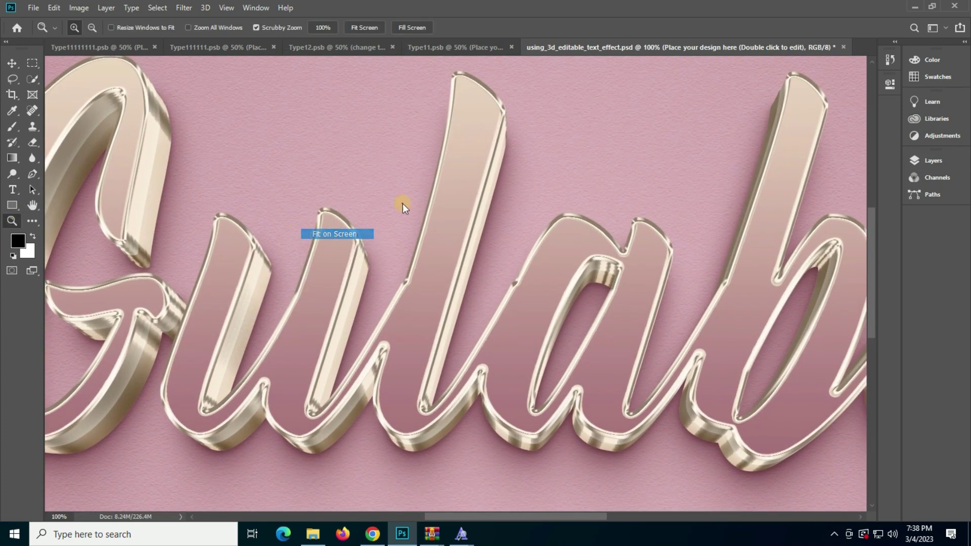
key(ctrl+0)
Step: Close the using mockup unsaved plus the Type11, Type12 and Type111111 documents
click(844, 47)
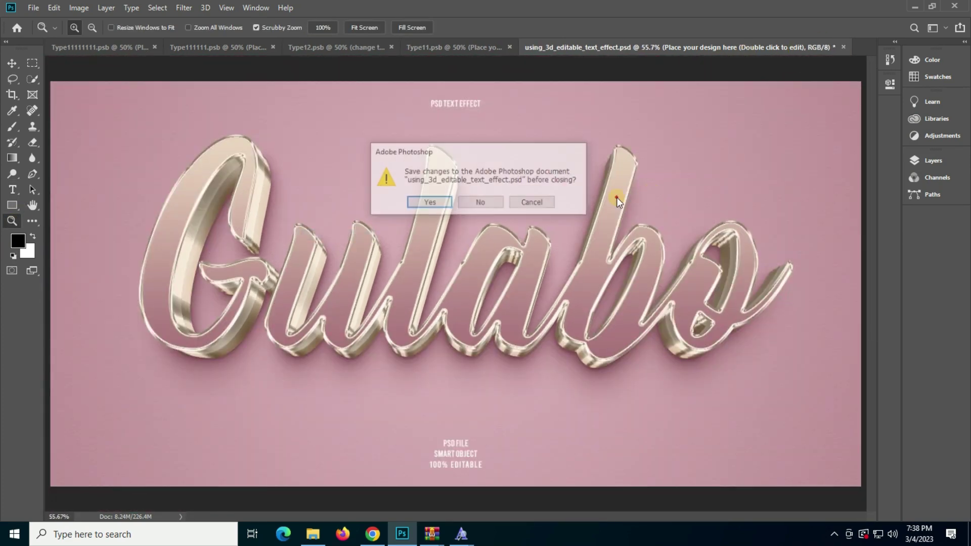
click(482, 198)
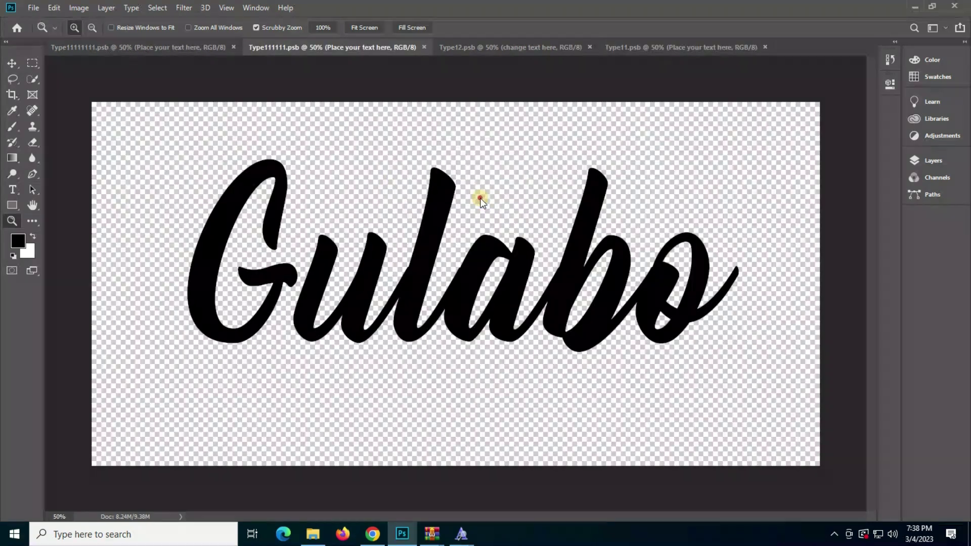
click(765, 47)
click(589, 47)
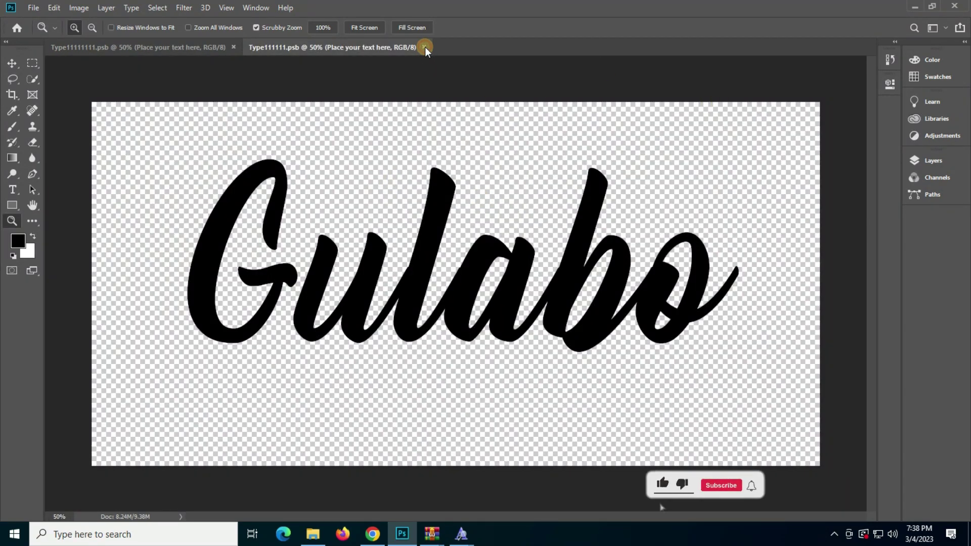
click(424, 47)
click(314, 534)
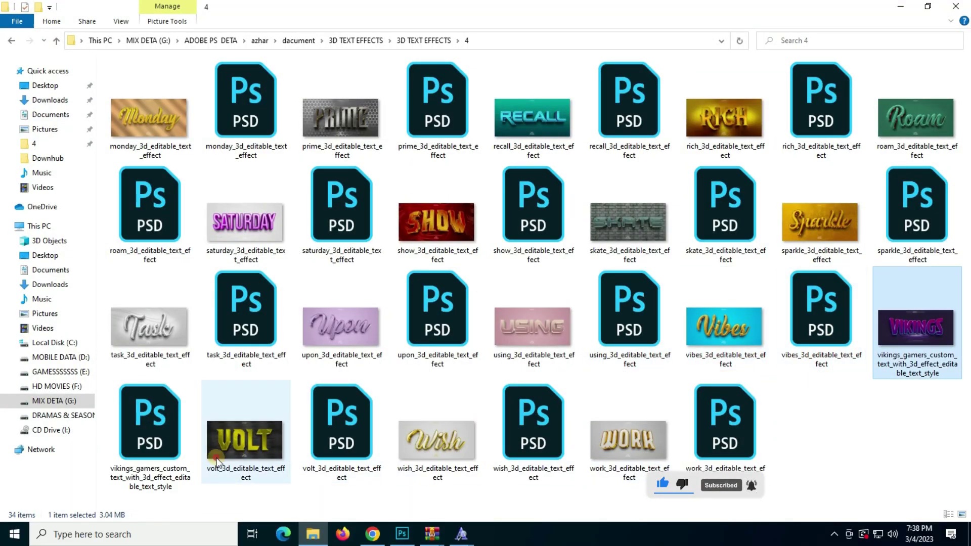
Step: Open the vikings mockup and its VIKINGS text smart object inside the TEXT EFFECT group
double_click(162, 439)
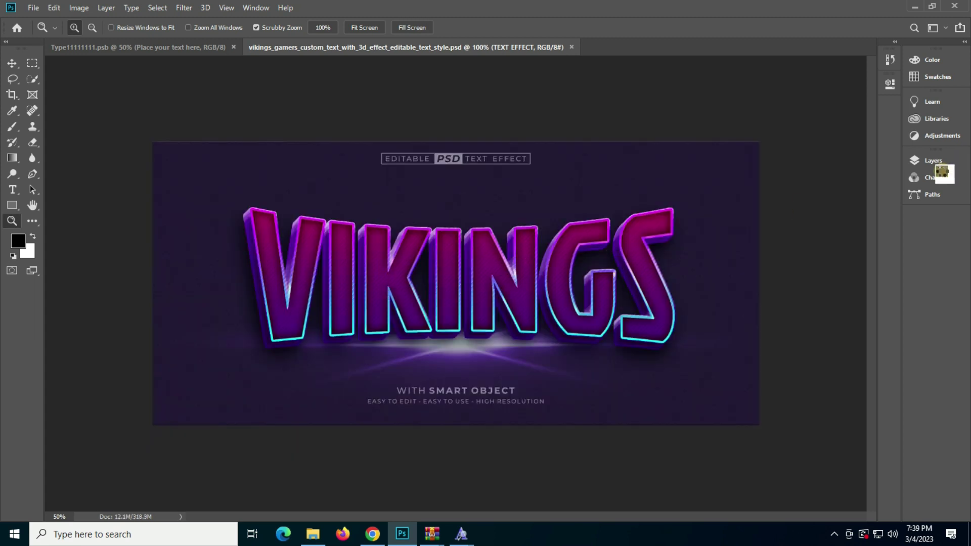
click(936, 166)
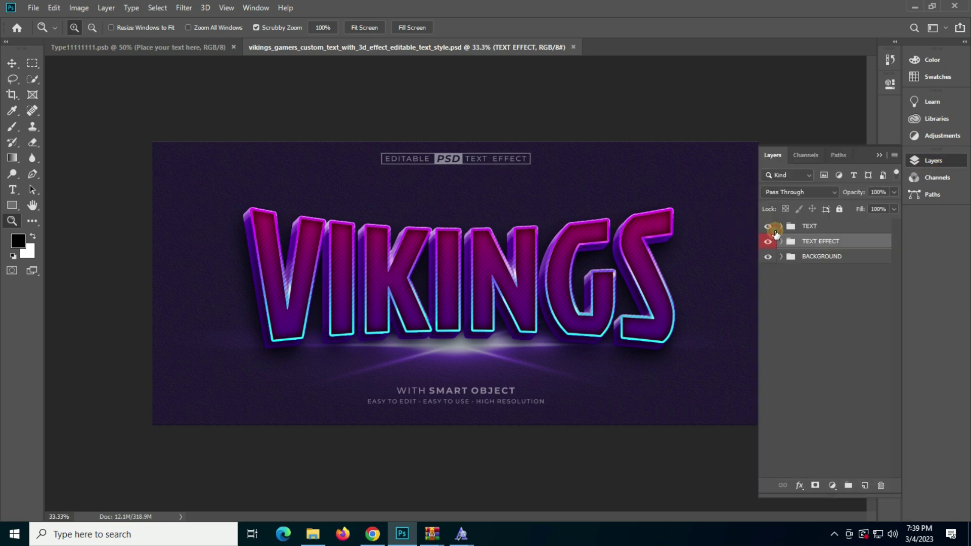
click(782, 242)
double_click(803, 259)
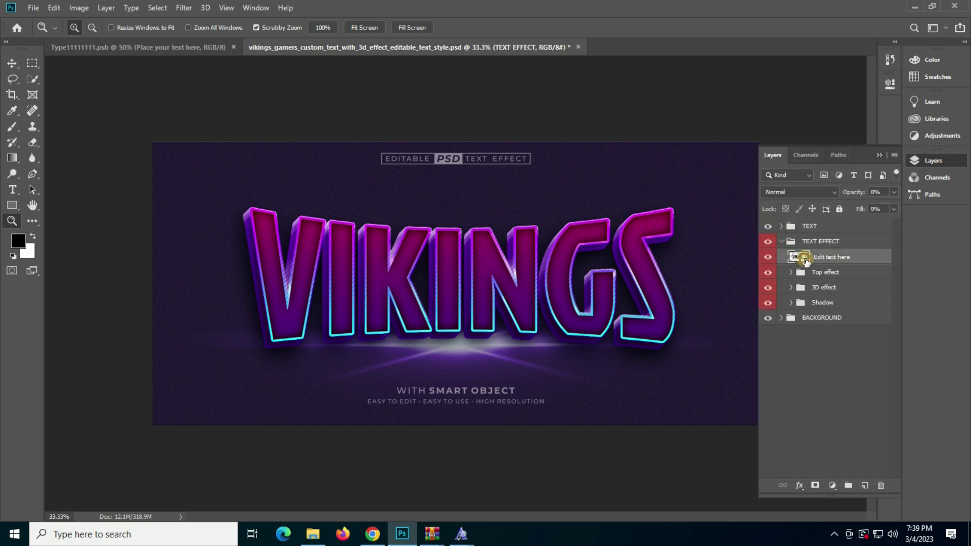
click(518, 296)
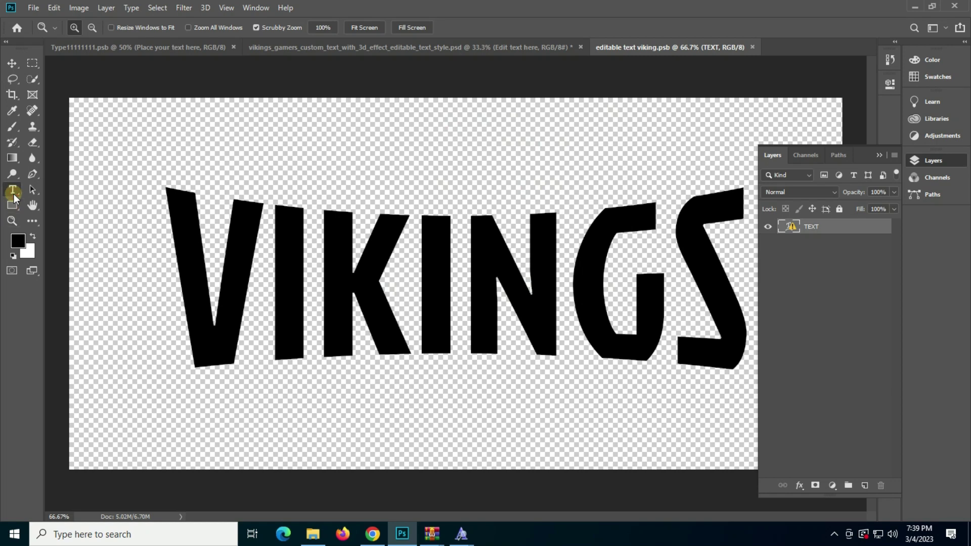
Step: Select the VIKINGS text and copy its font name, JockeyOne
click(14, 191)
click(403, 253)
click(503, 229)
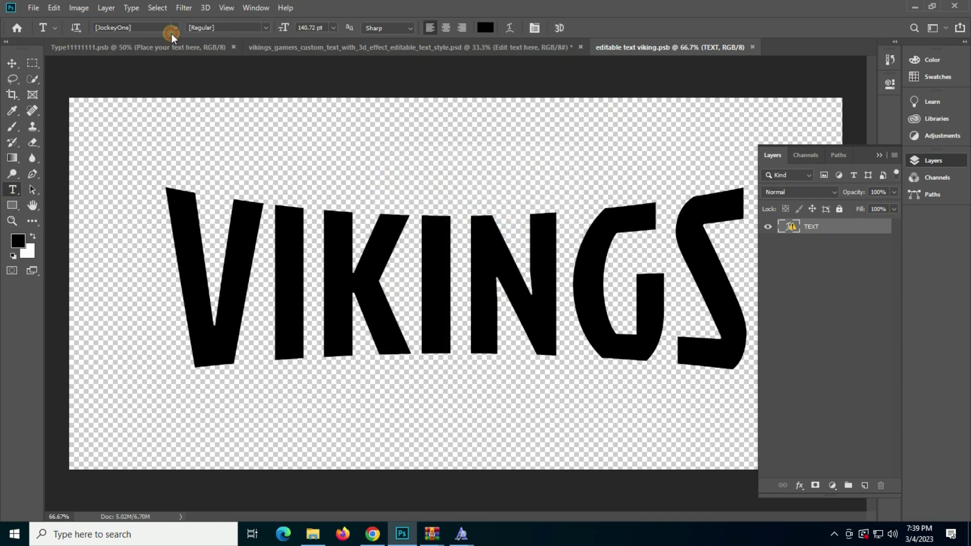
right_click(149, 28)
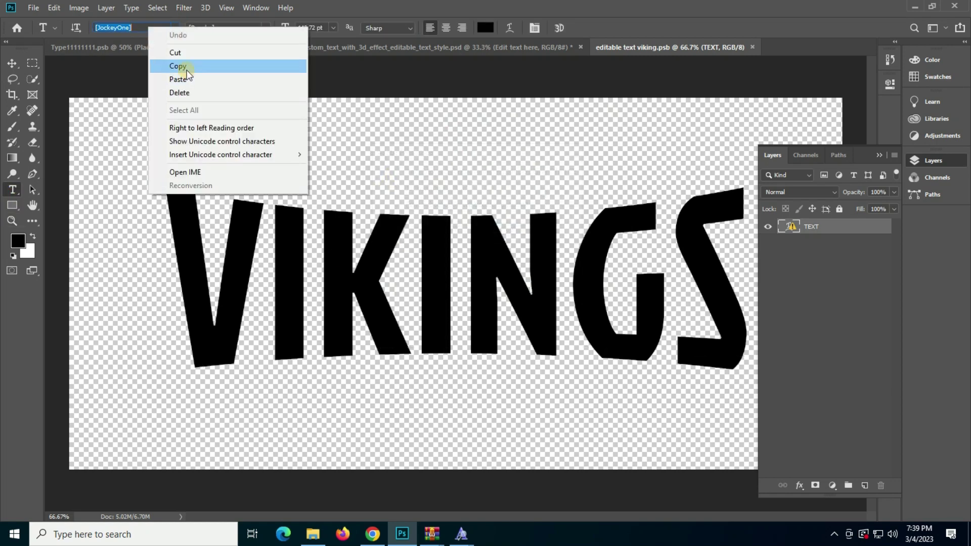
click(190, 68)
click(372, 534)
Step: Search DaFont for JockeyOne, replacing the old Bernadette query
triple_click(831, 96)
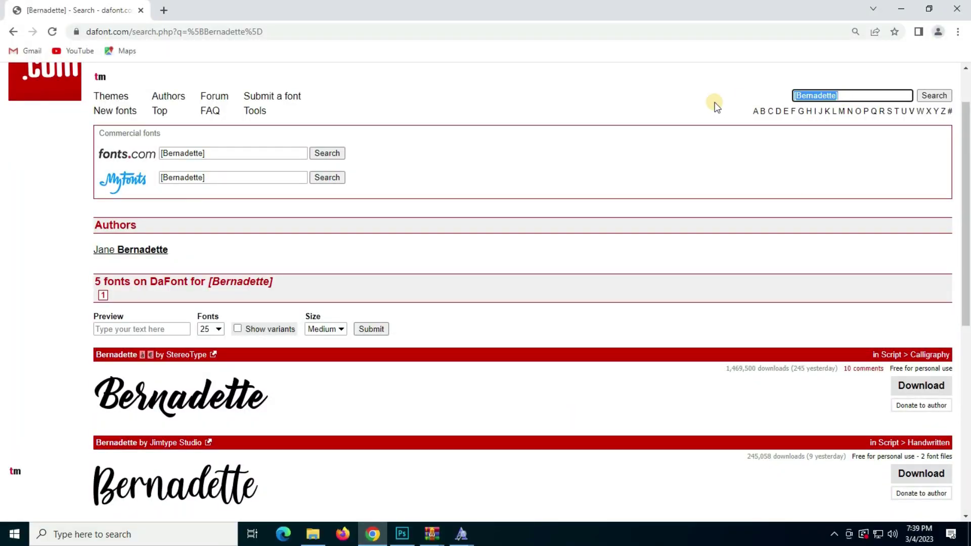
right_click(834, 96)
click(870, 150)
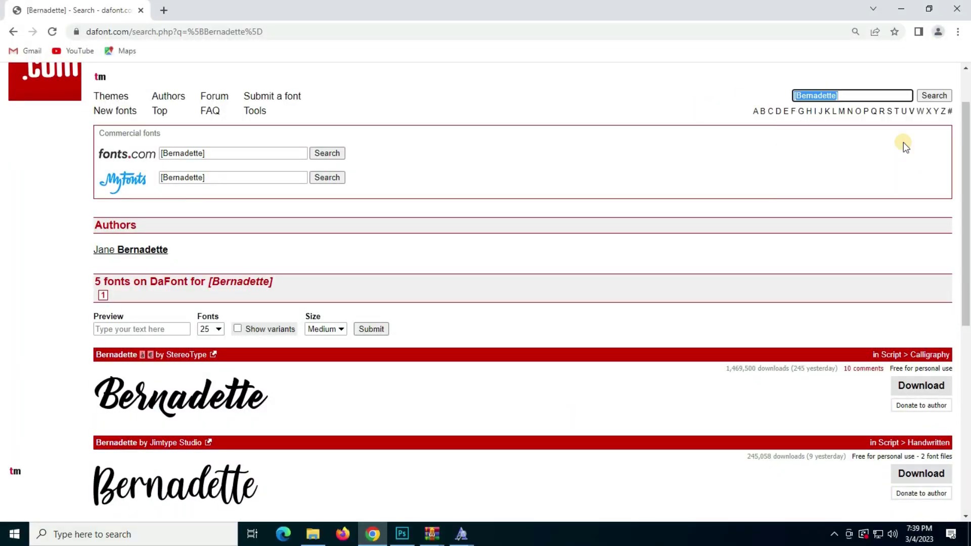
click(934, 96)
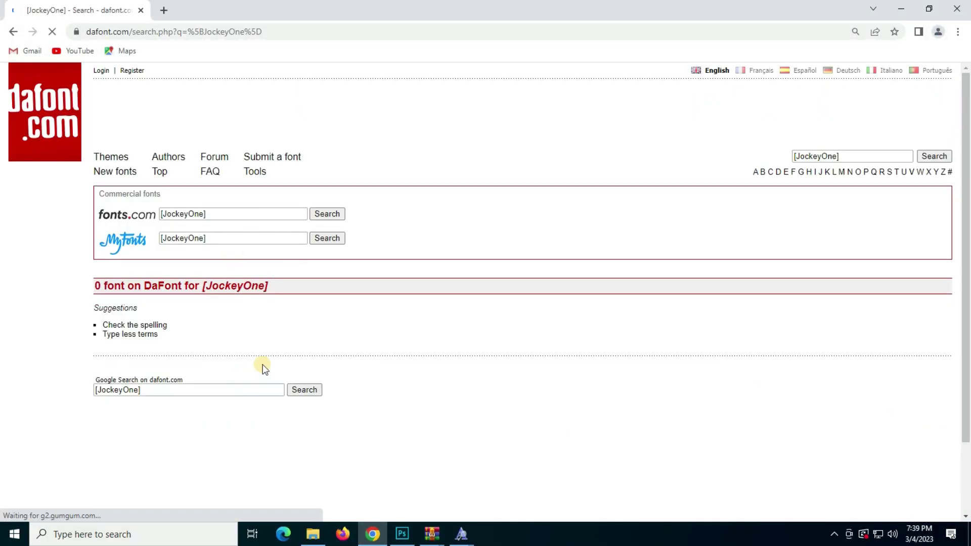
Step: Google JockeyOne instead and download the Jockey One family from Google Fonts
click(11, 33)
click(11, 33)
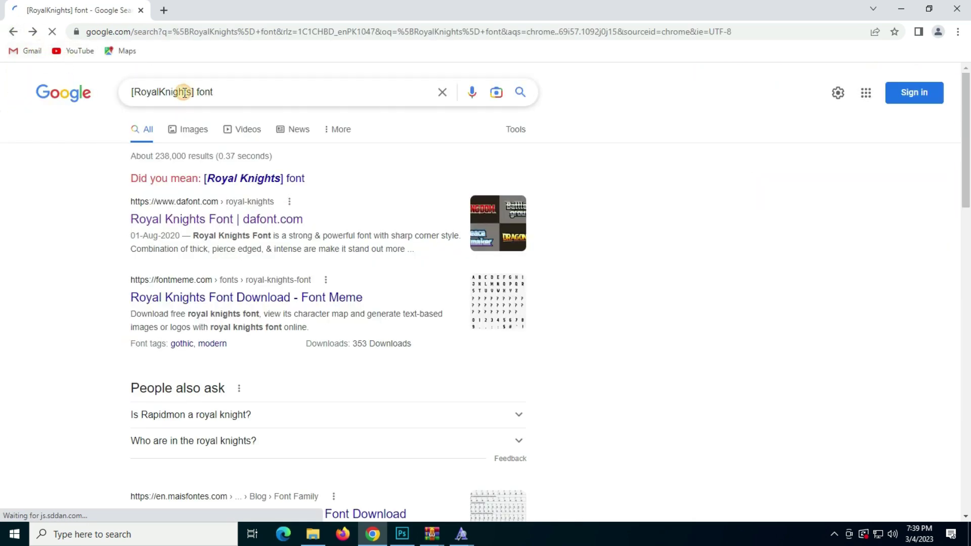
drag(197, 92, 87, 108)
key(ctrl+v)
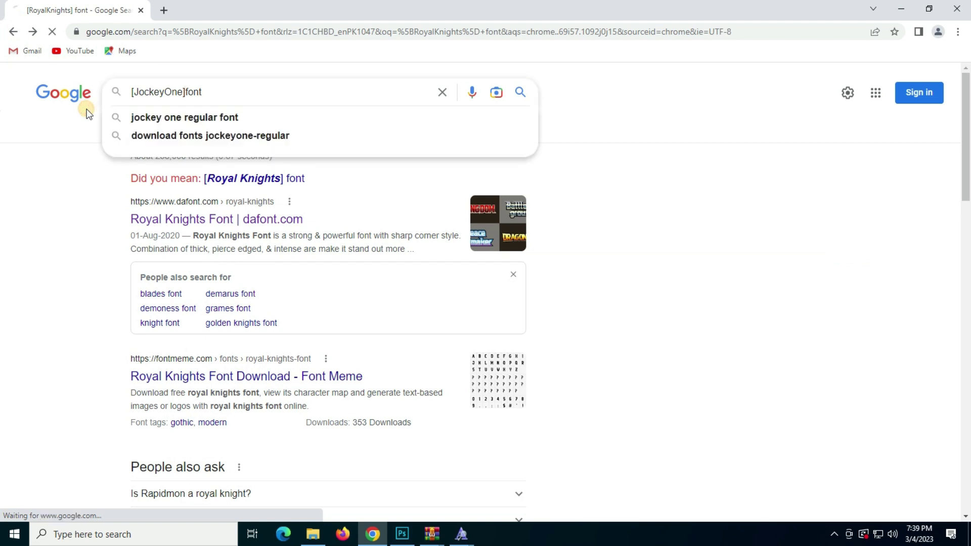
key(Return)
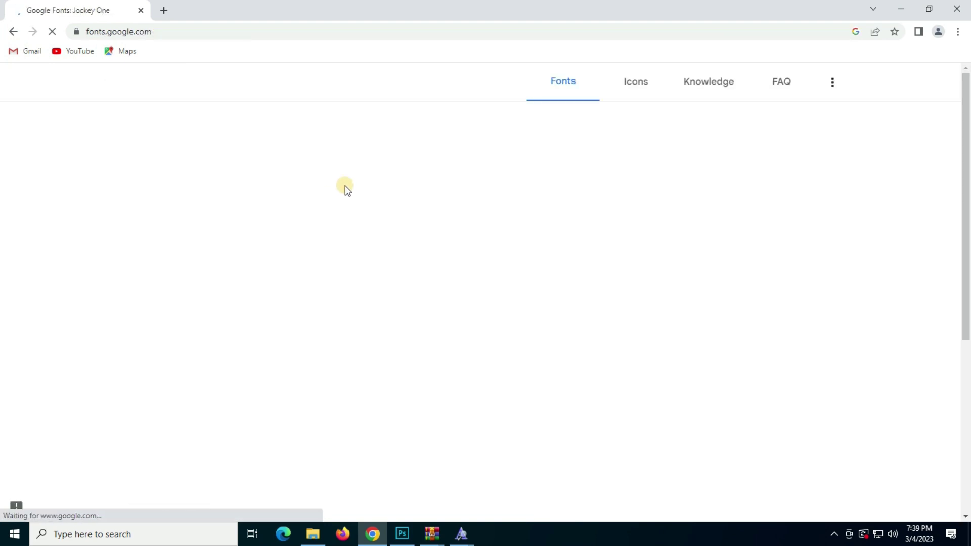
click(879, 126)
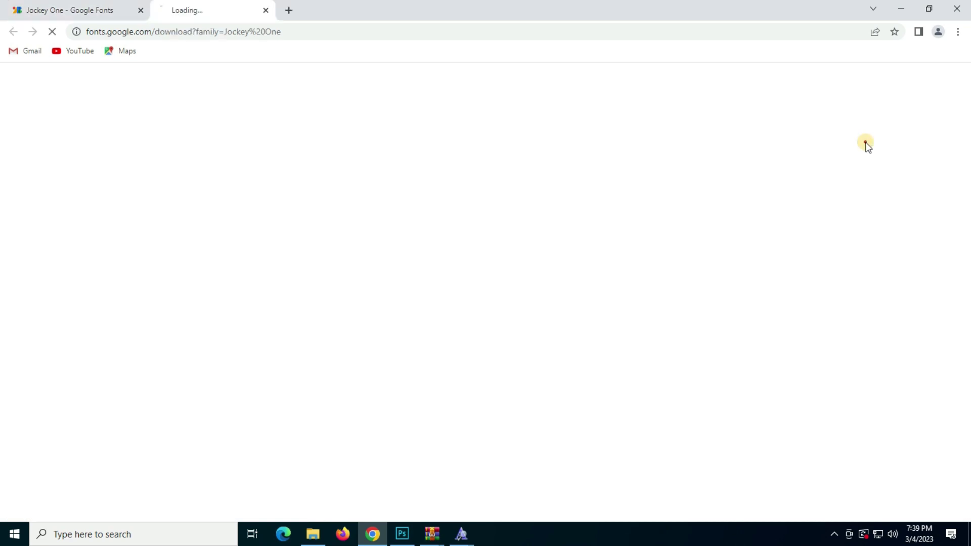
Step: Install the Jockey One font from the downloaded archive
click(106, 513)
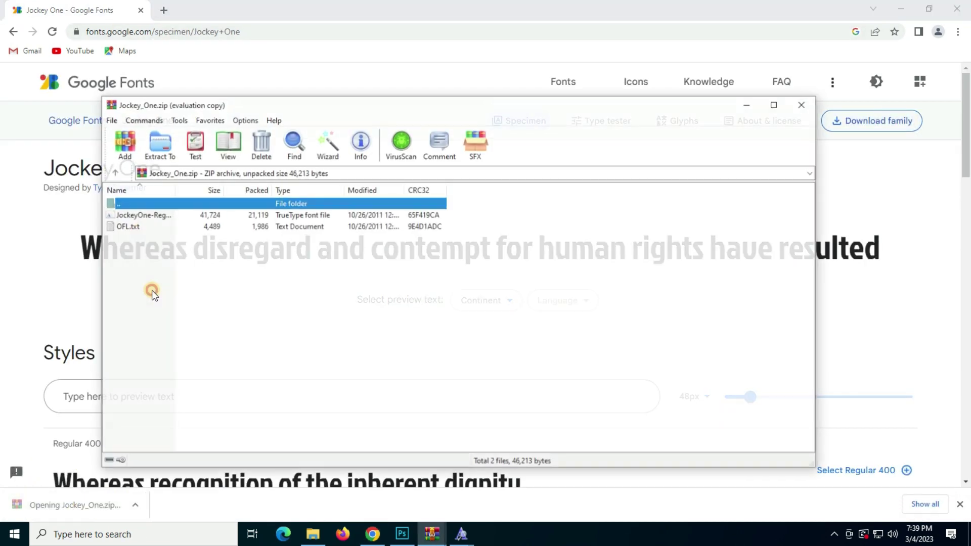
click(154, 212)
double_click(153, 214)
click(179, 158)
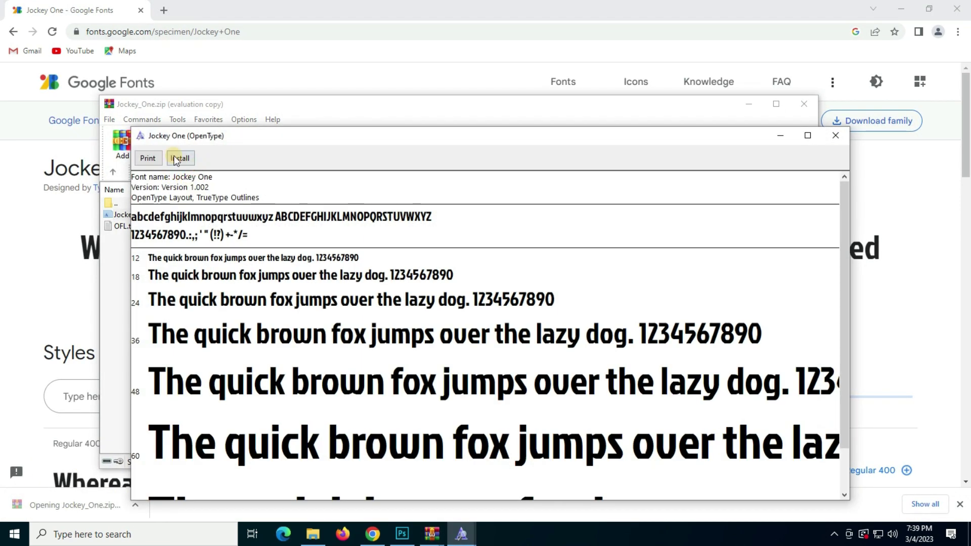
click(402, 534)
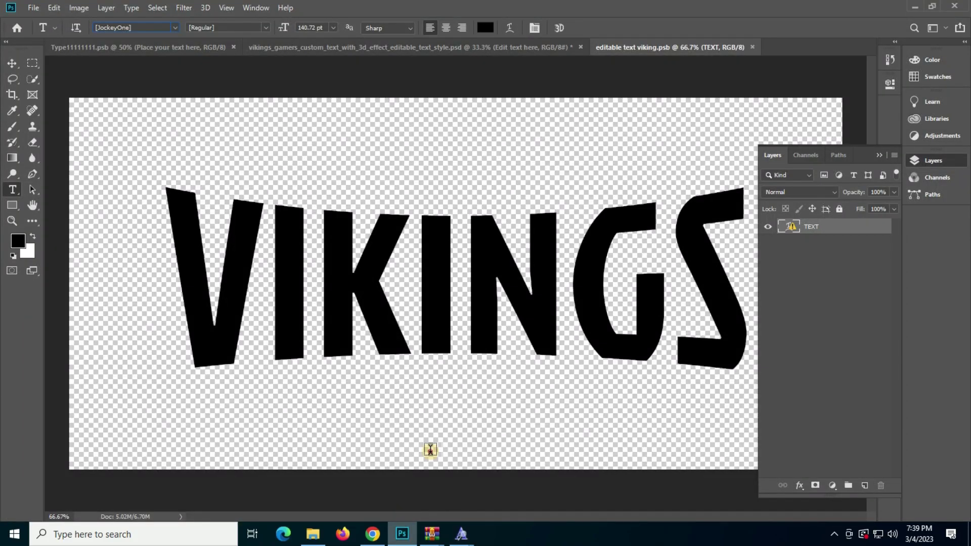
click(386, 285)
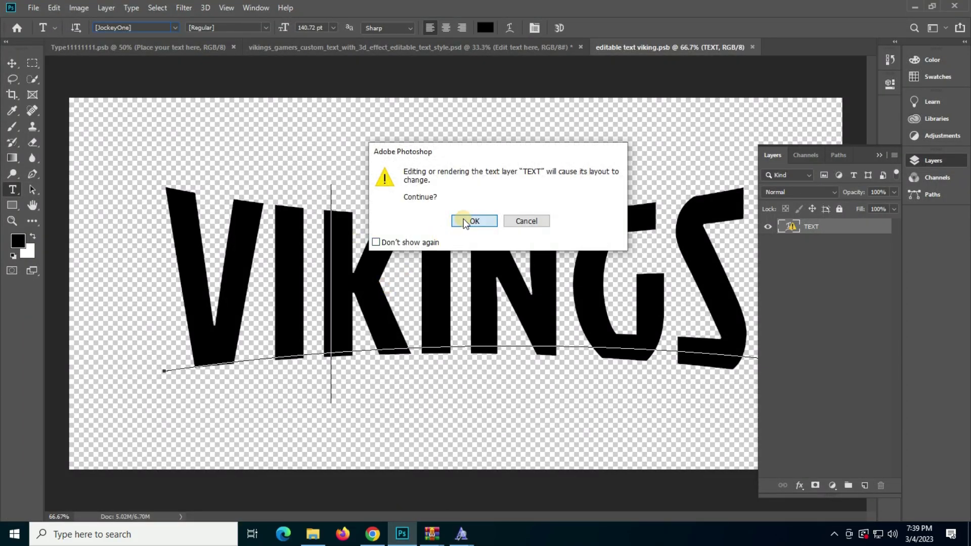
Step: Type AZHAR over VIKINGS, shift it slightly right and commit the edit
click(462, 219)
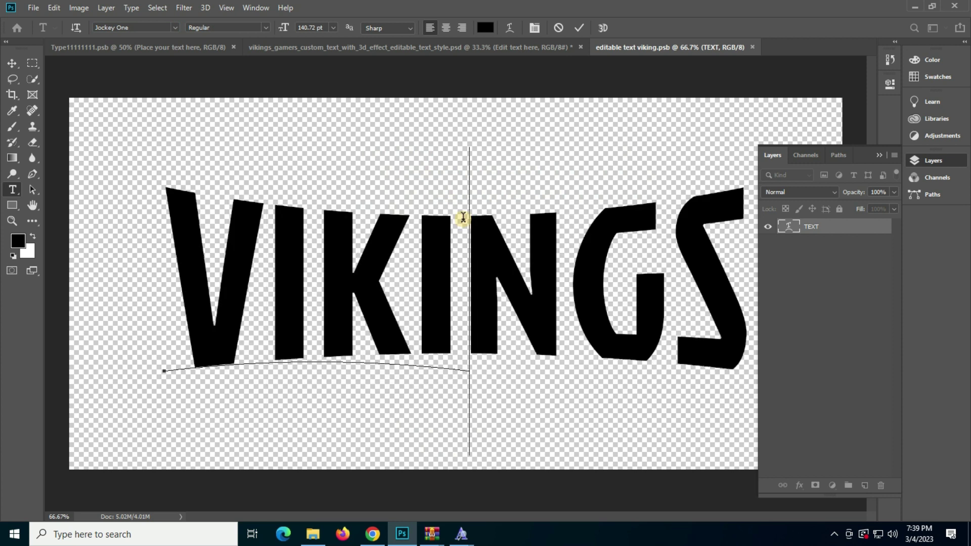
text(AZHAR)
drag(434, 240, 481, 245)
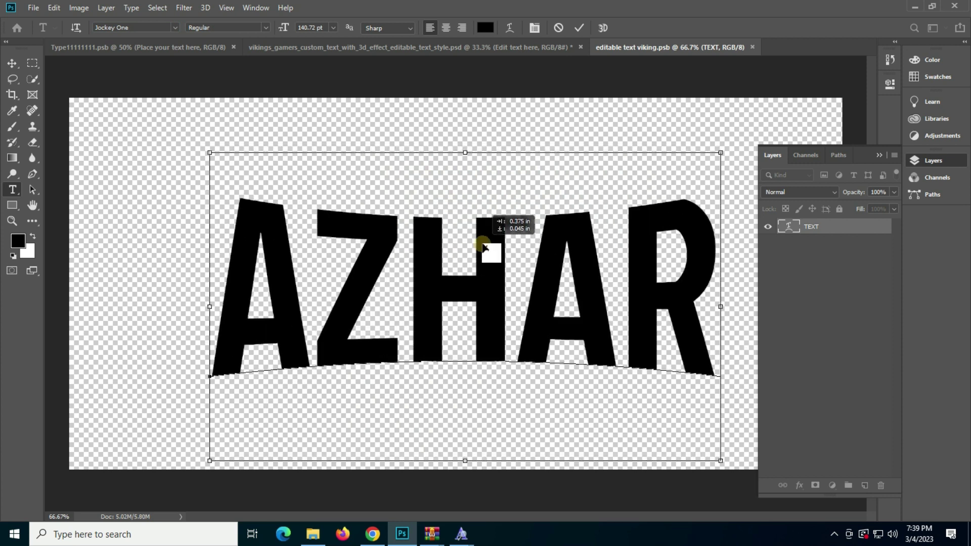
drag(480, 245, 484, 248)
key(ctrl+Return)
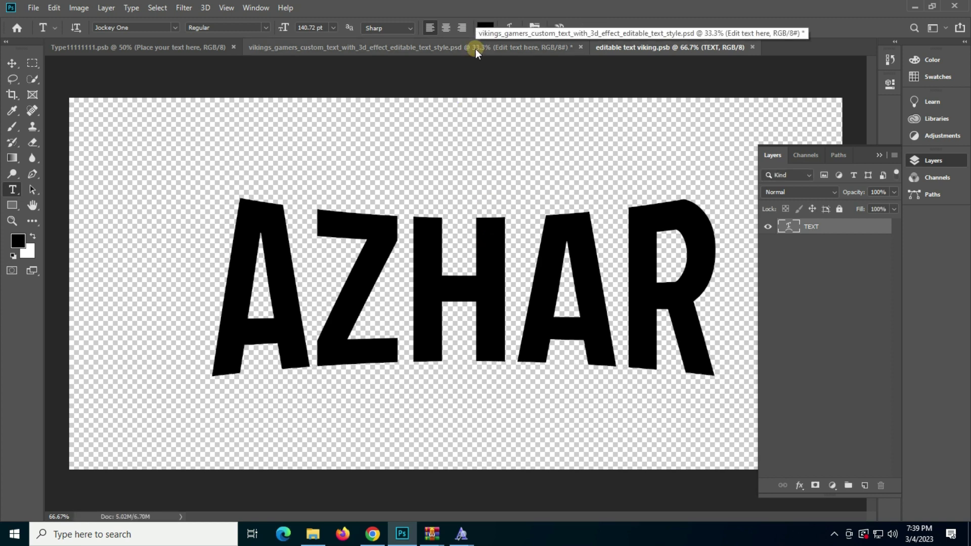
click(475, 48)
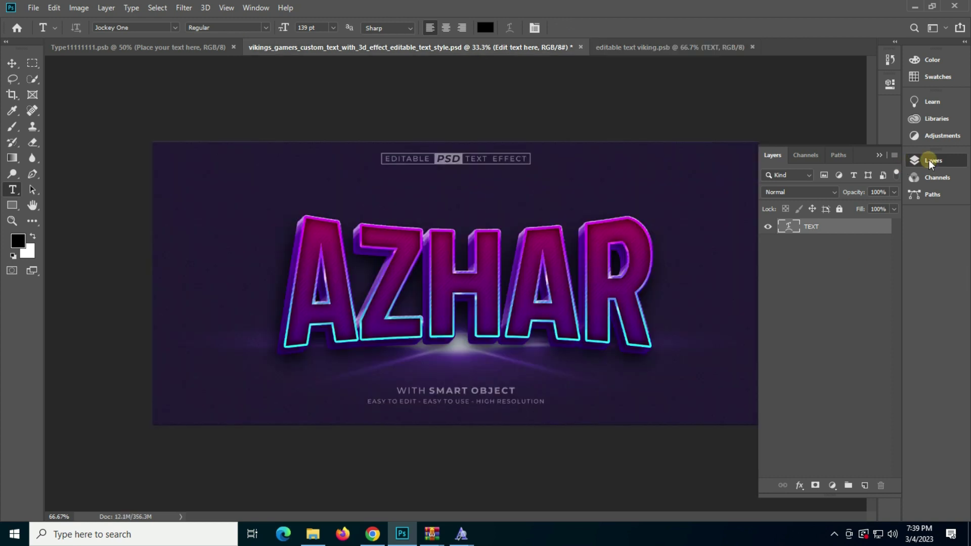
Step: Zoom in on the neon AZHAR mockup, then fit it on screen
click(931, 161)
click(12, 223)
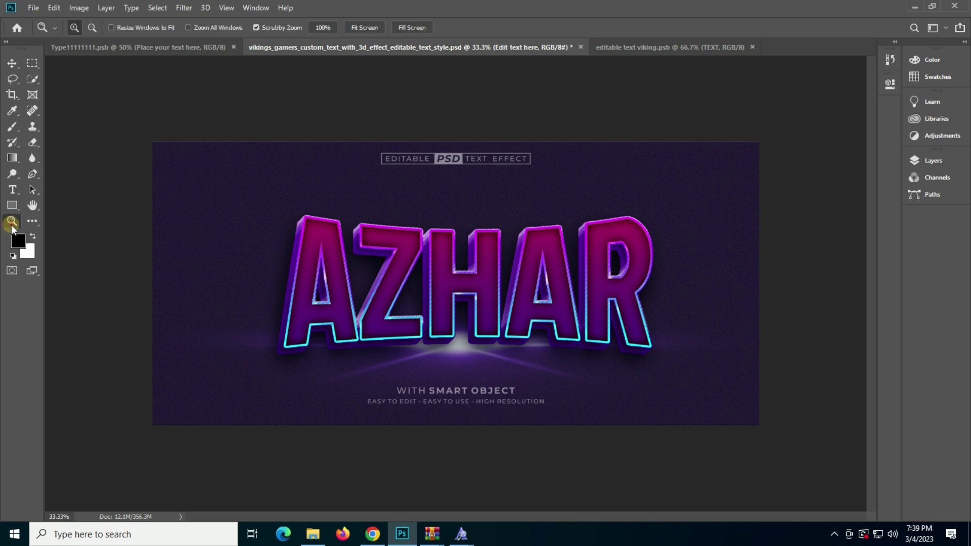
click(528, 298)
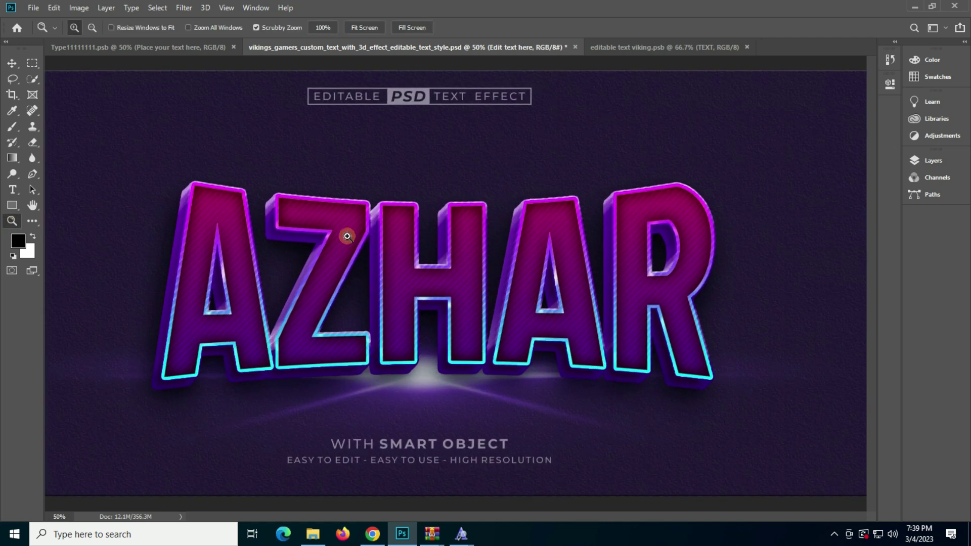
right_click(283, 221)
right_click(323, 228)
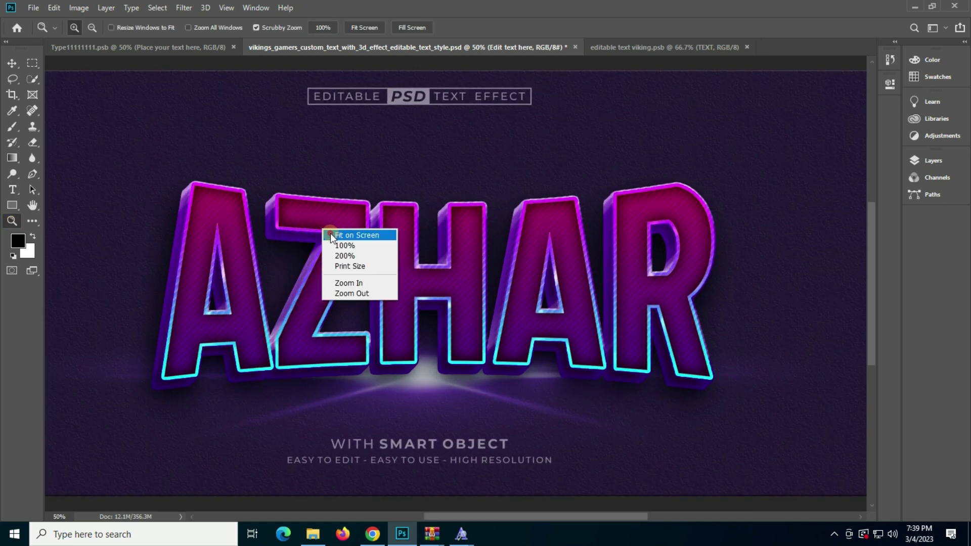
click(331, 235)
Step: Close the vikings mockup without saving and bring up the text-effect PSD folder
click(581, 46)
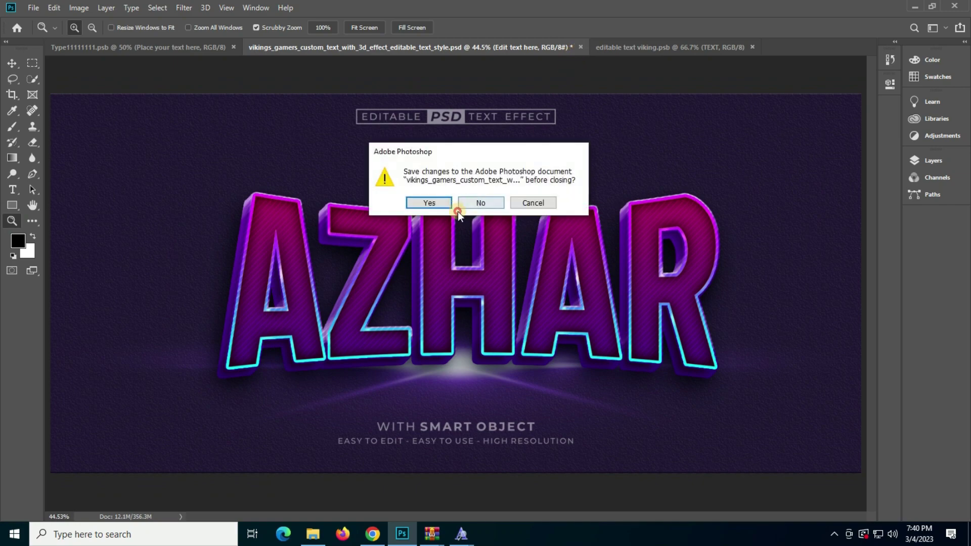
click(484, 203)
click(313, 534)
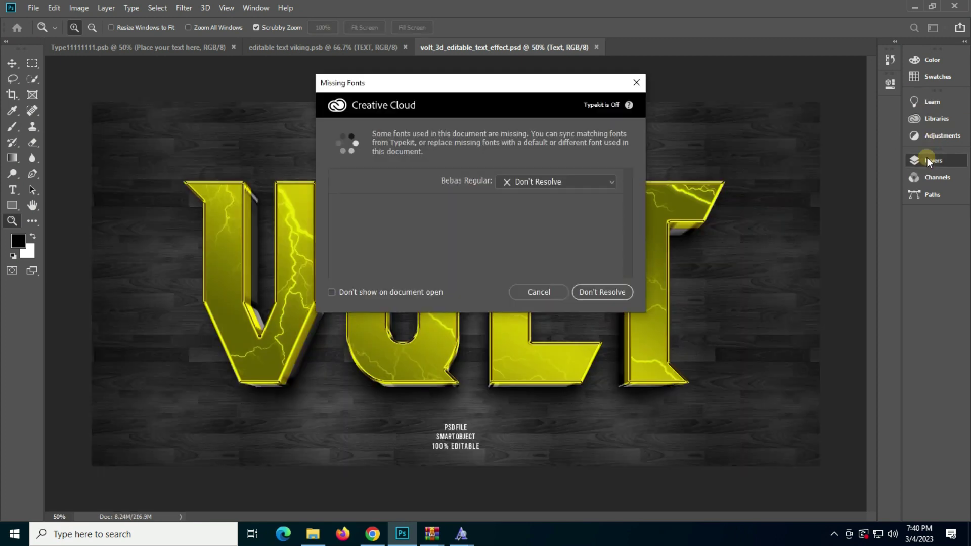
Step: Dismiss the missing-fonts warning and open the VOLT mockup's text smart object, updated from disk
click(932, 160)
click(540, 289)
double_click(806, 260)
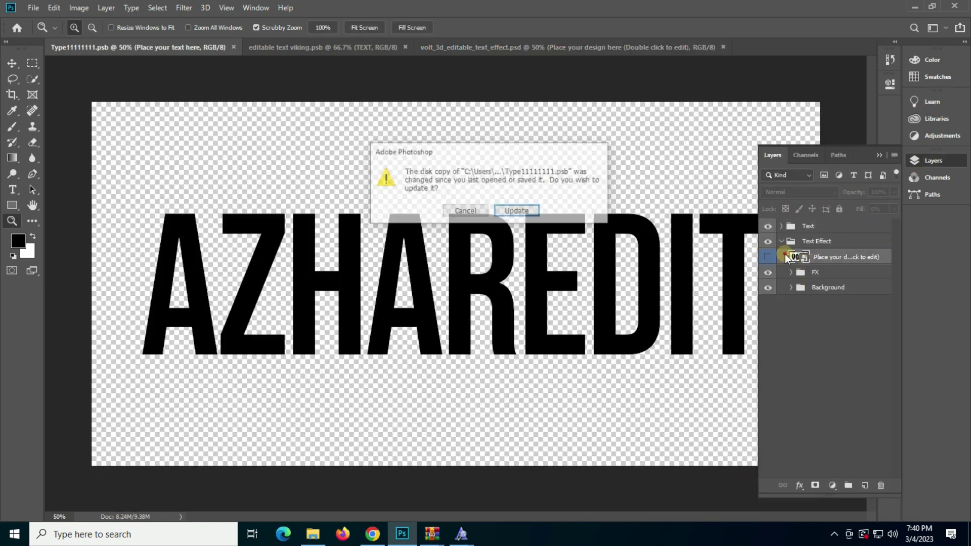
click(515, 211)
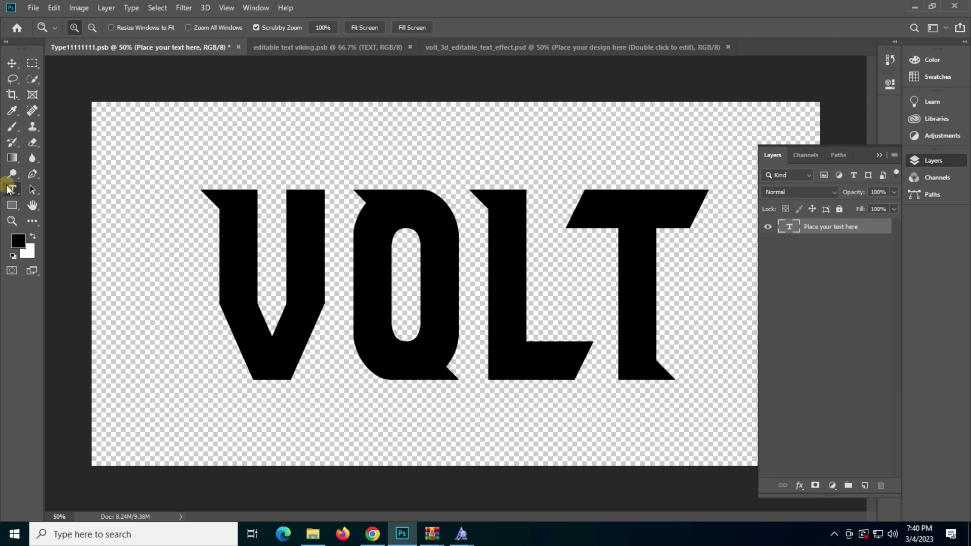
click(12, 190)
Step: Replace the VOLT text with AZHAR, shrink its font size, and commit the edit
click(429, 289)
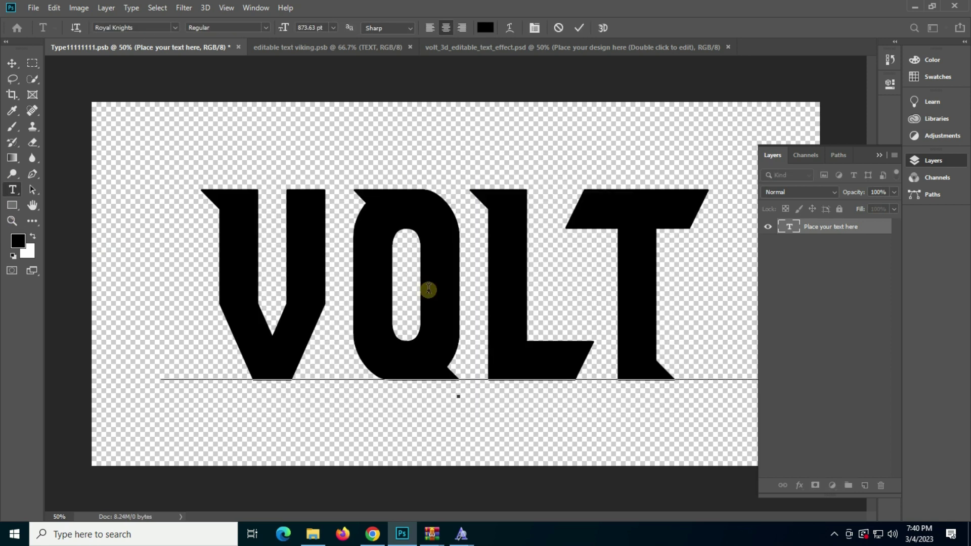
key(ctrl+a)
key(ctrl+v)
key(ctrl+a)
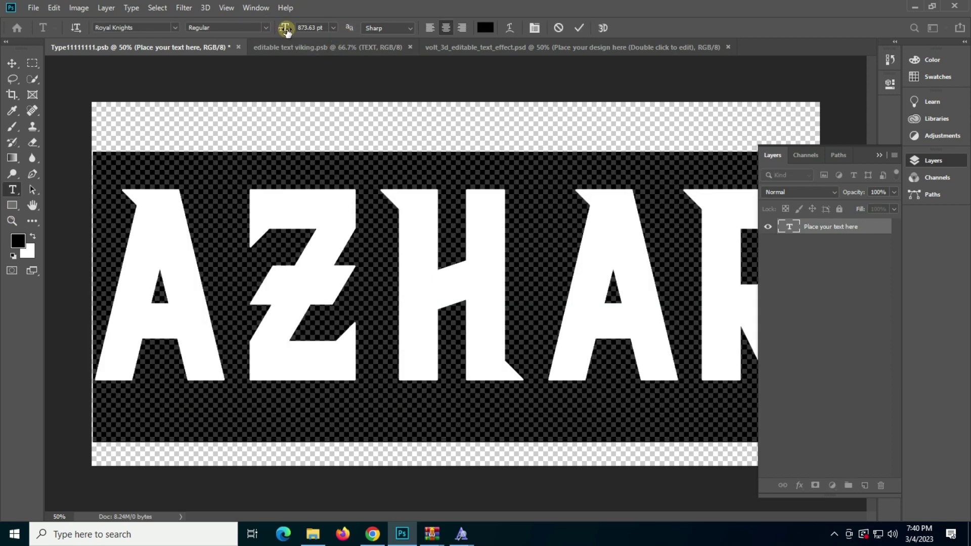
drag(283, 28, 221, 31)
click(471, 289)
key(super)
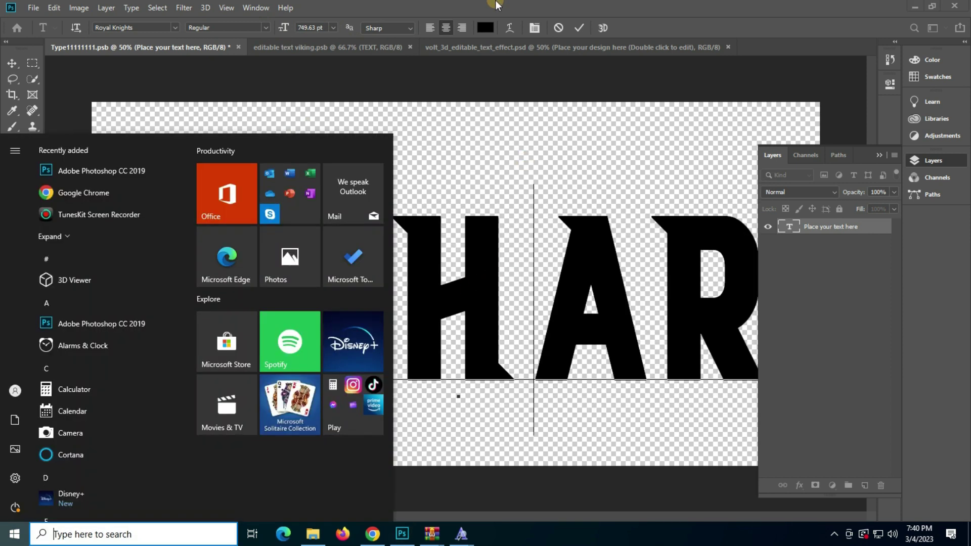
key(super)
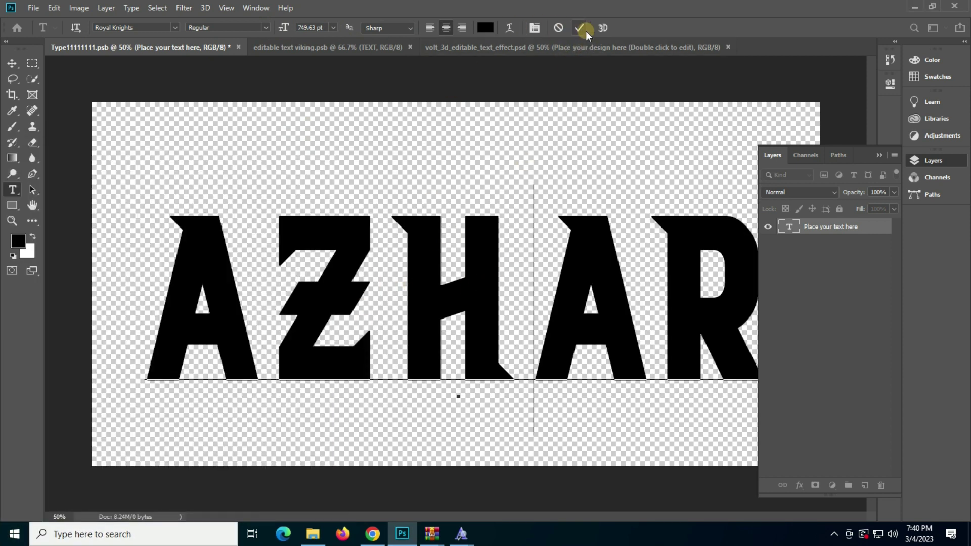
click(580, 28)
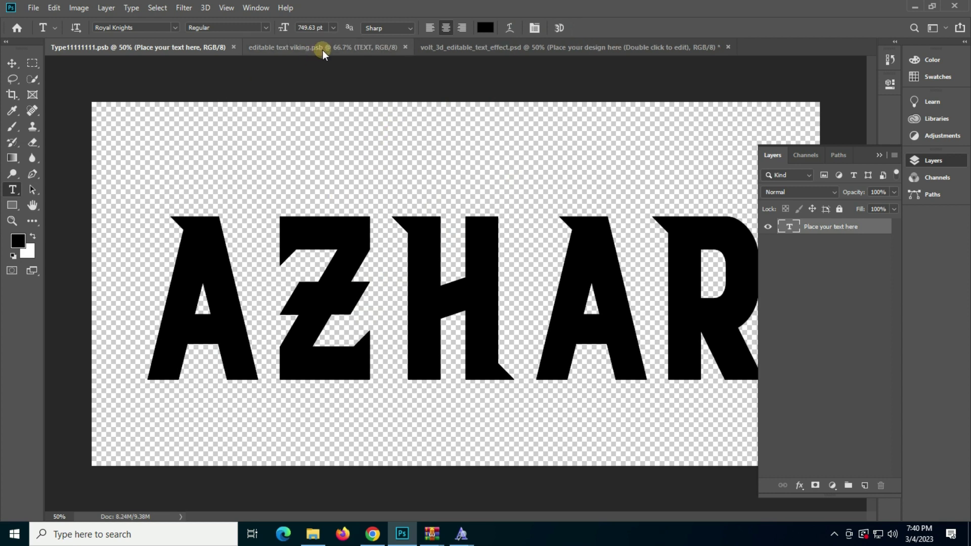
Step: Close the viking smart-object document and zoom in on the volt mockup's yellow AZHAR letters
click(336, 46)
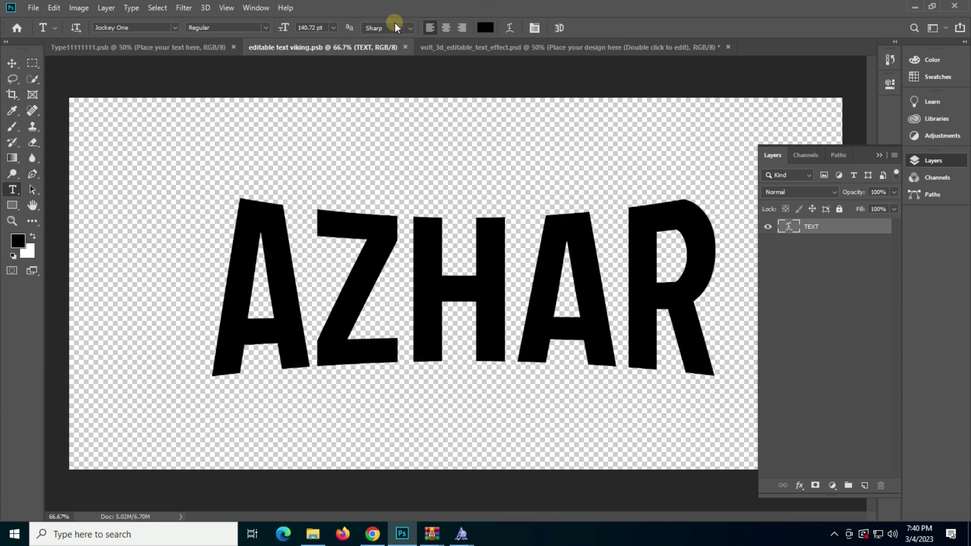
click(406, 48)
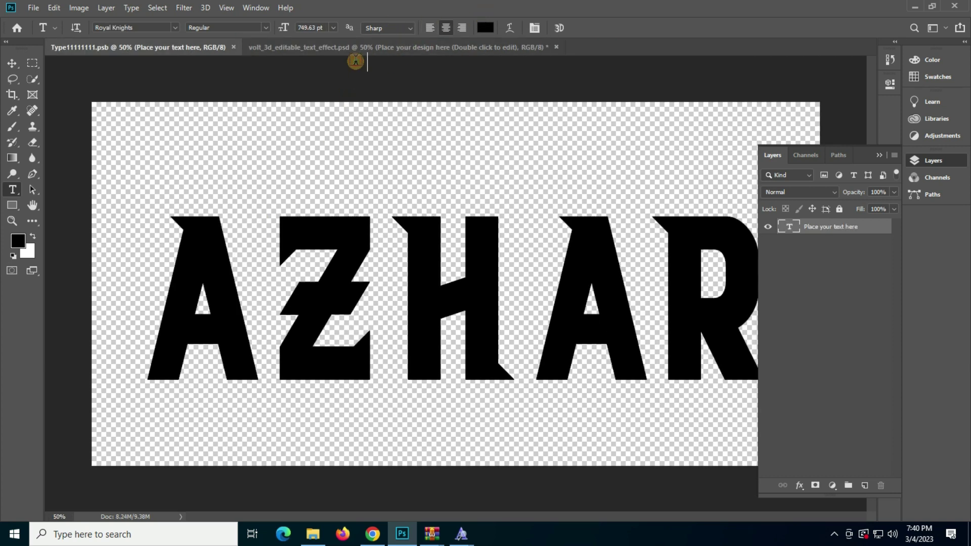
key(ctrl+Tab)
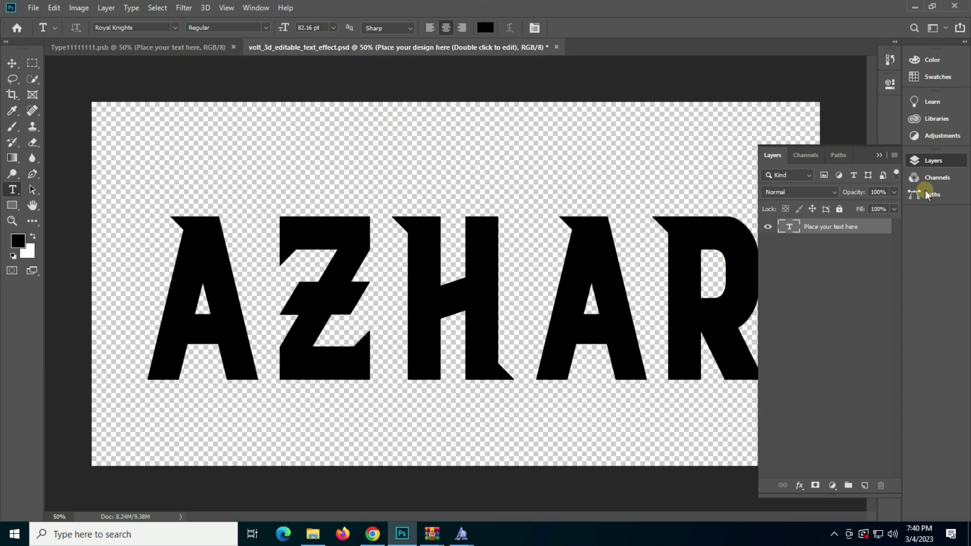
click(942, 170)
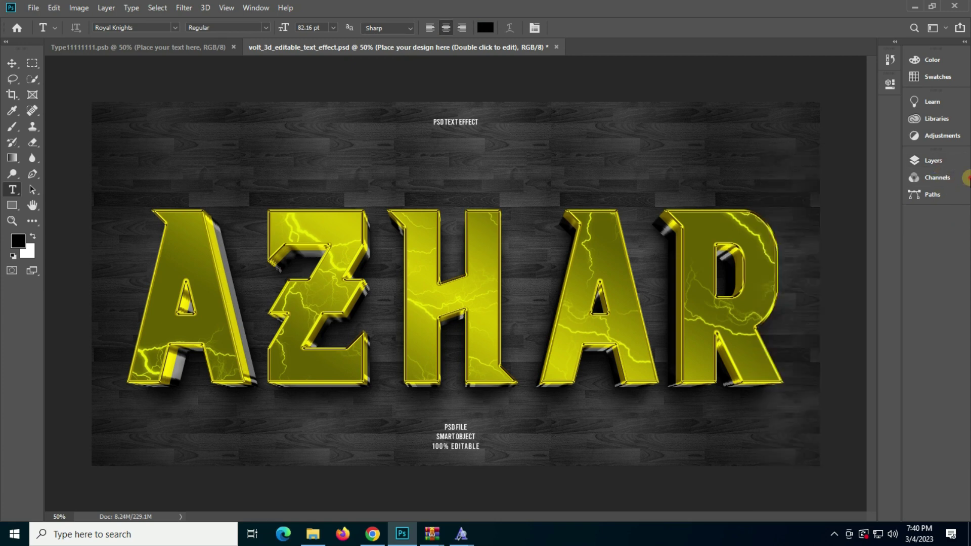
click(12, 221)
click(408, 256)
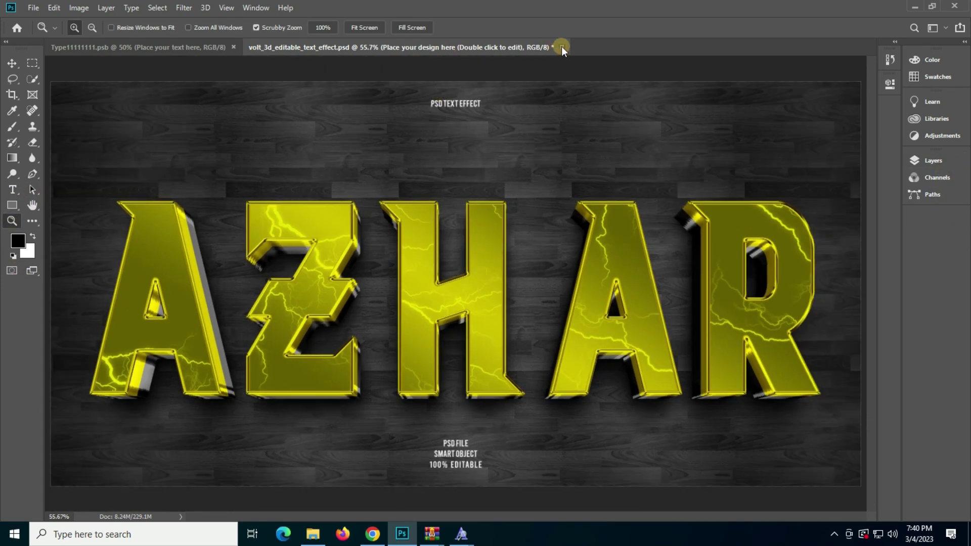
Step: Close the volt mockup without saving and return to File Explorer
click(562, 47)
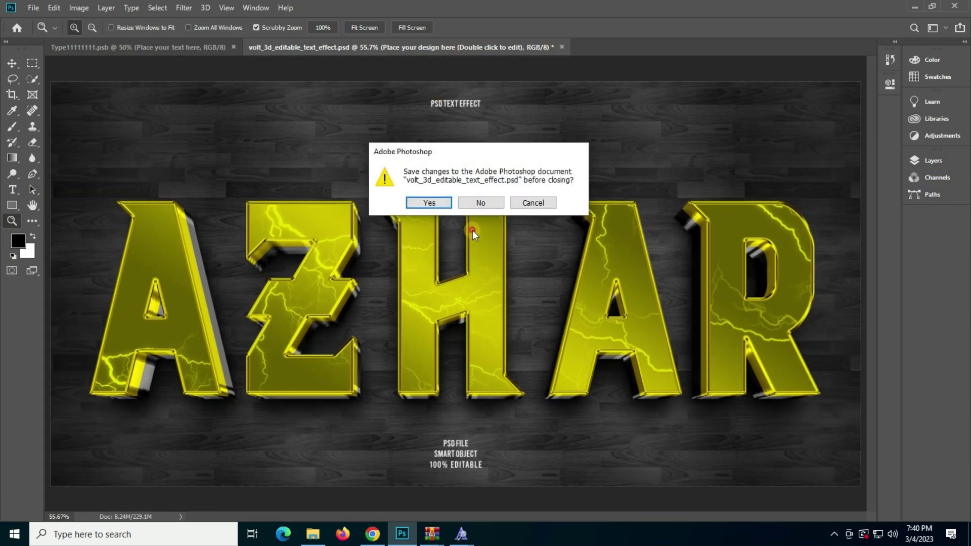
click(476, 203)
click(313, 534)
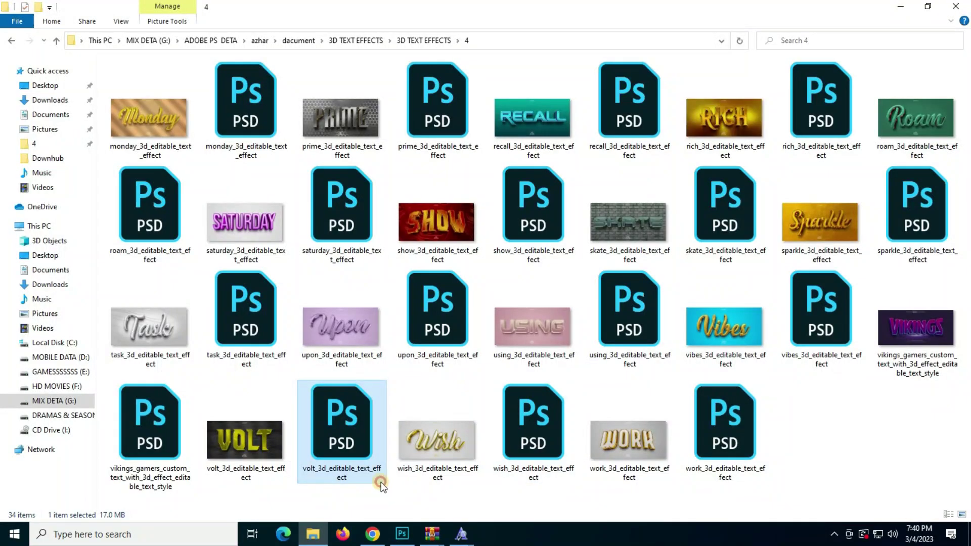
Step: Preview the Wish and work JPGs in Photos, then open work_3d_editable_text_effect.psd
click(446, 440)
double_click(455, 439)
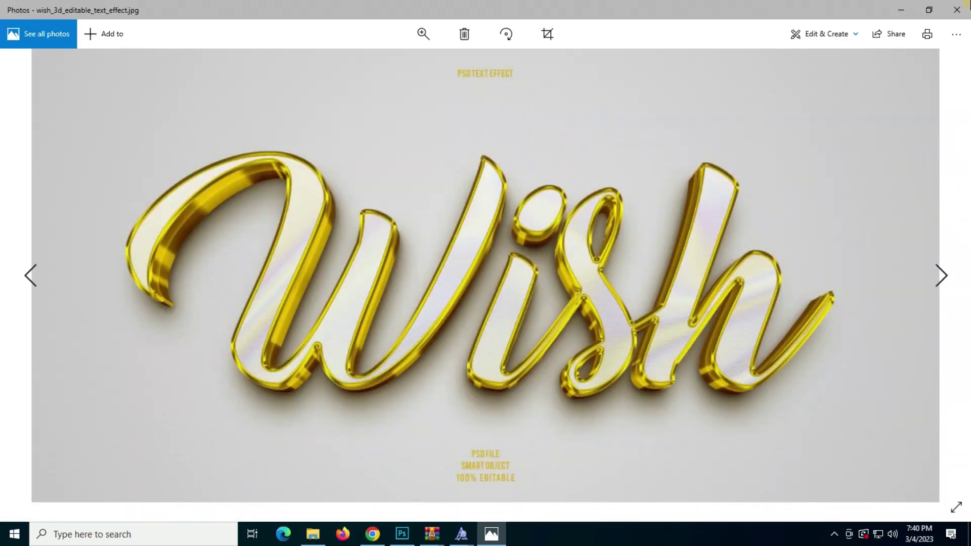
click(956, 8)
double_click(630, 411)
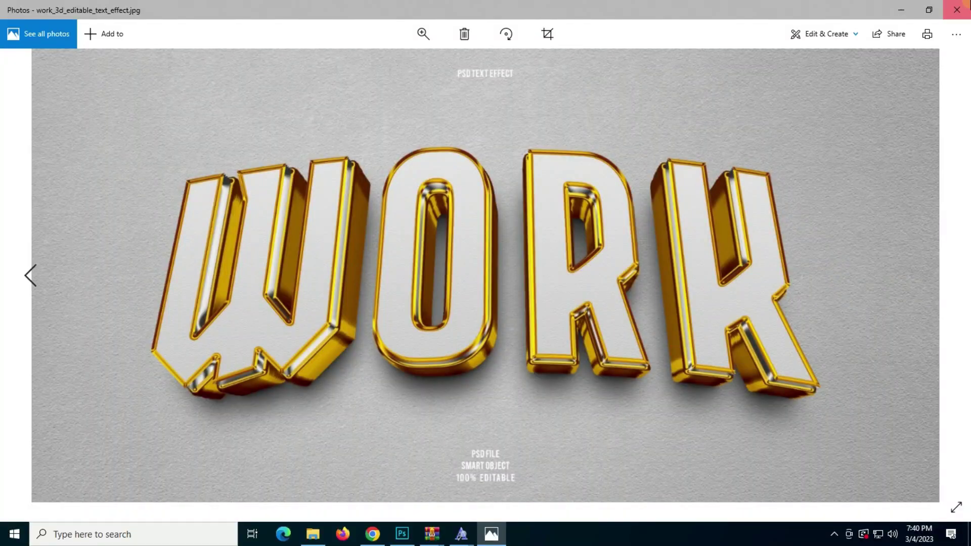
click(956, 8)
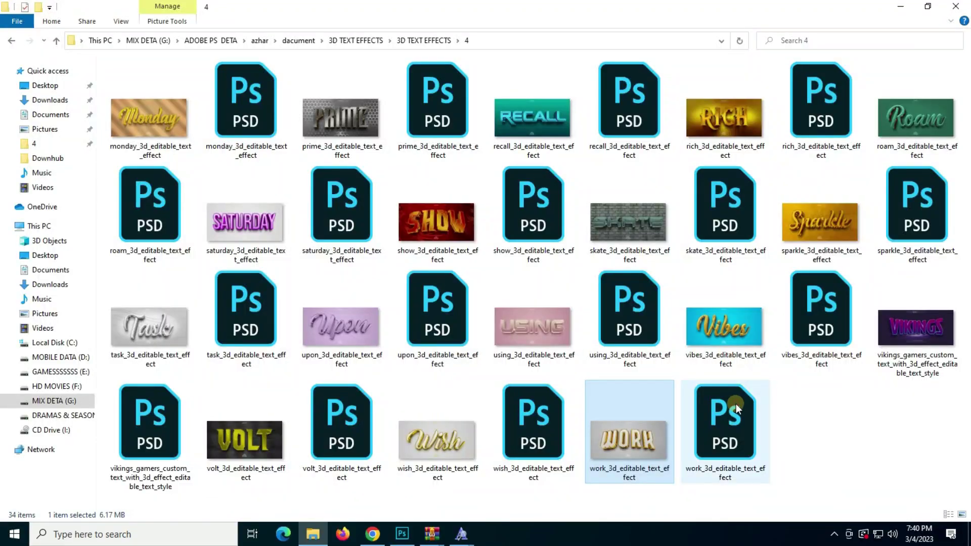
double_click(736, 404)
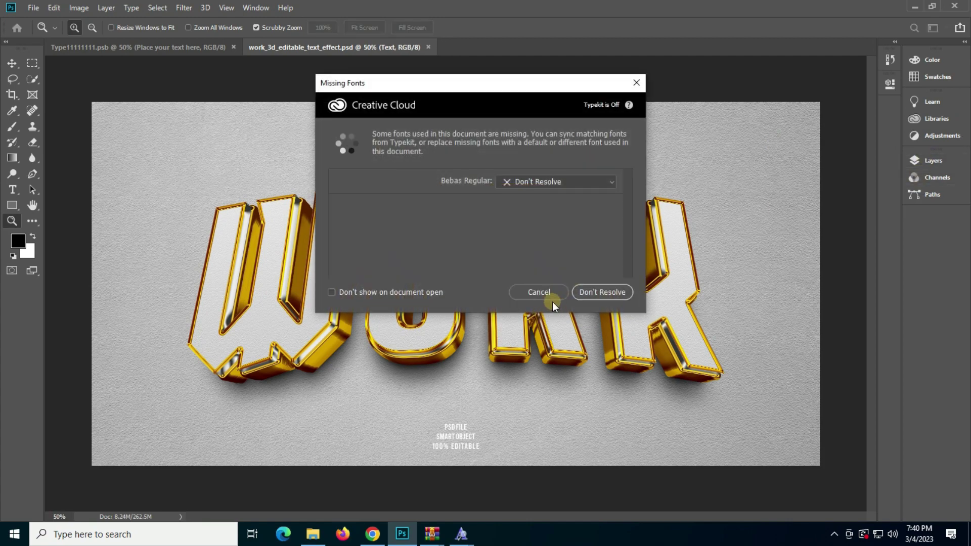
Step: Change the gold mockup's smart-object text from WORK to AZHAR, save it, and close the contents
click(543, 293)
click(933, 159)
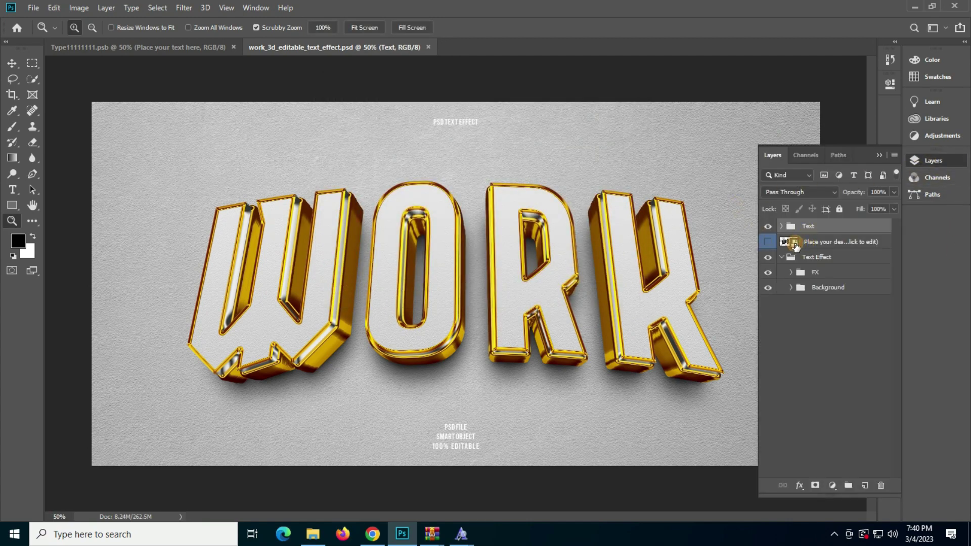
double_click(795, 244)
click(12, 190)
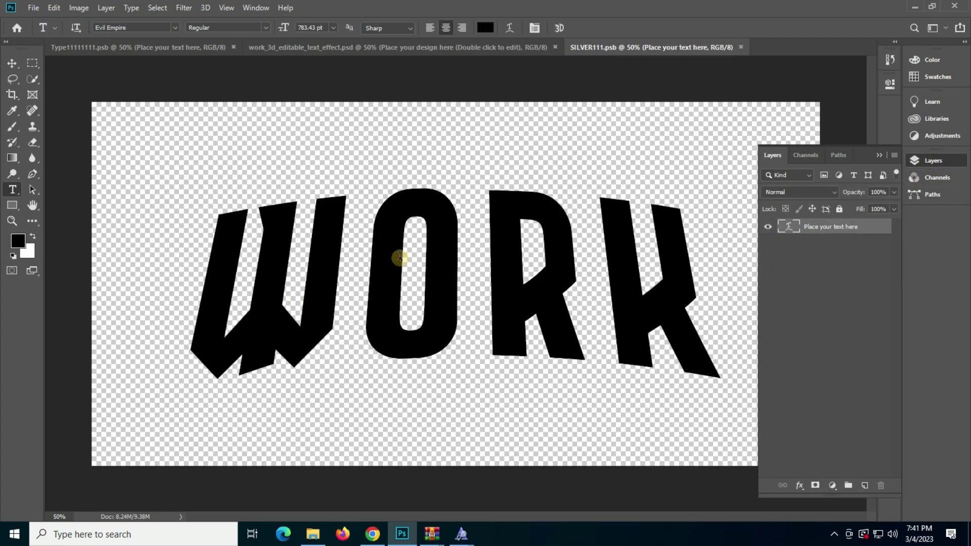
click(469, 234)
key(ctrl+a)
text(A)
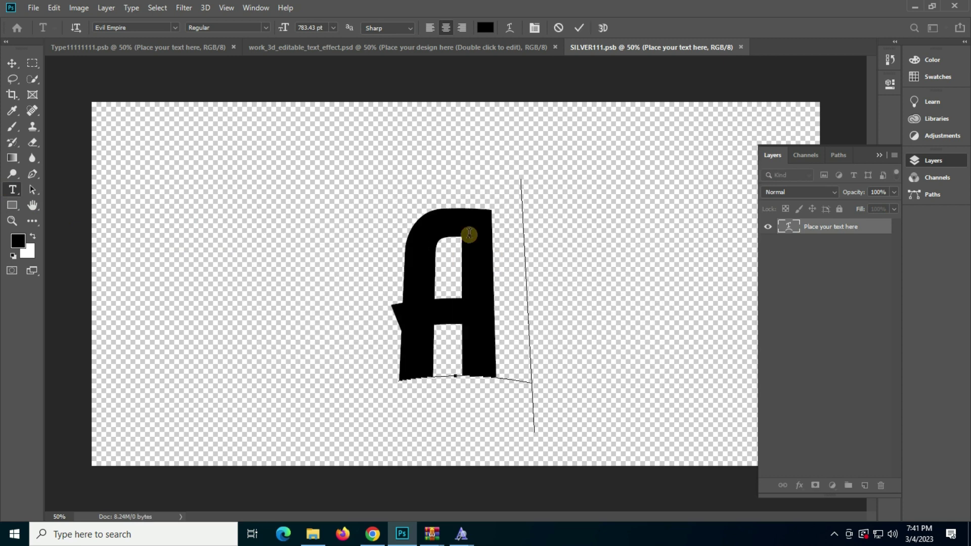
text(ZHAR)
key(ctrl+Return)
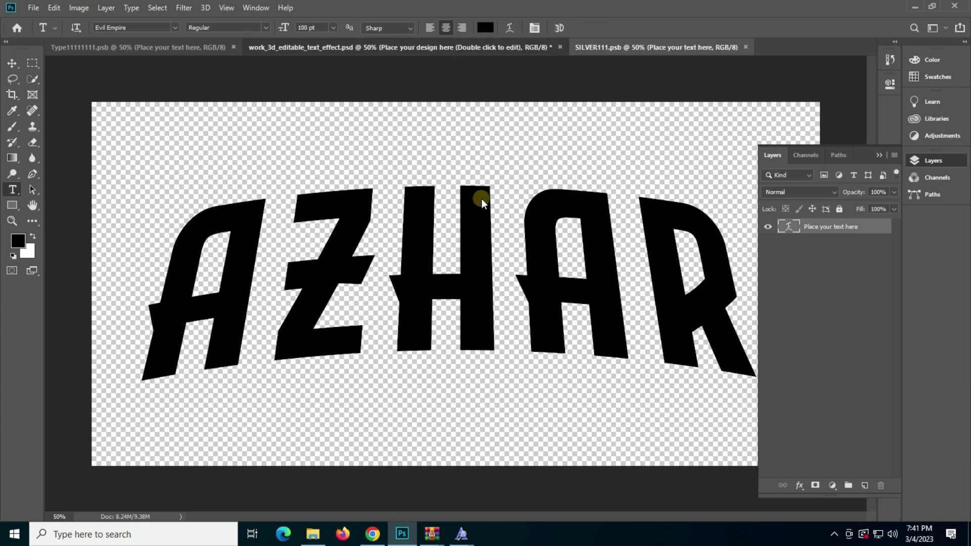
key(ctrl+s)
key(ctrl+w)
Step: Zoom in and back out to inspect the gold AZHAR lettering
click(11, 220)
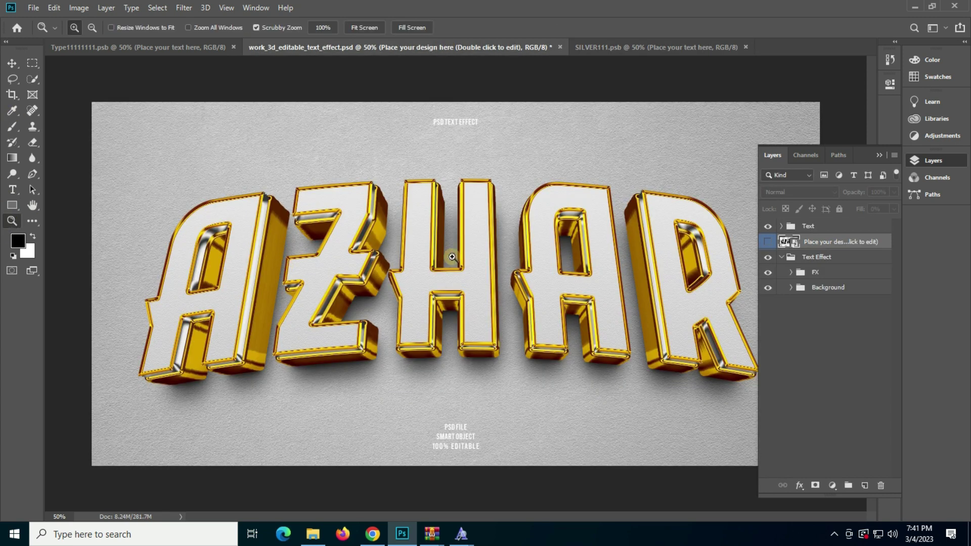
click(452, 257)
right_click(259, 226)
click(281, 232)
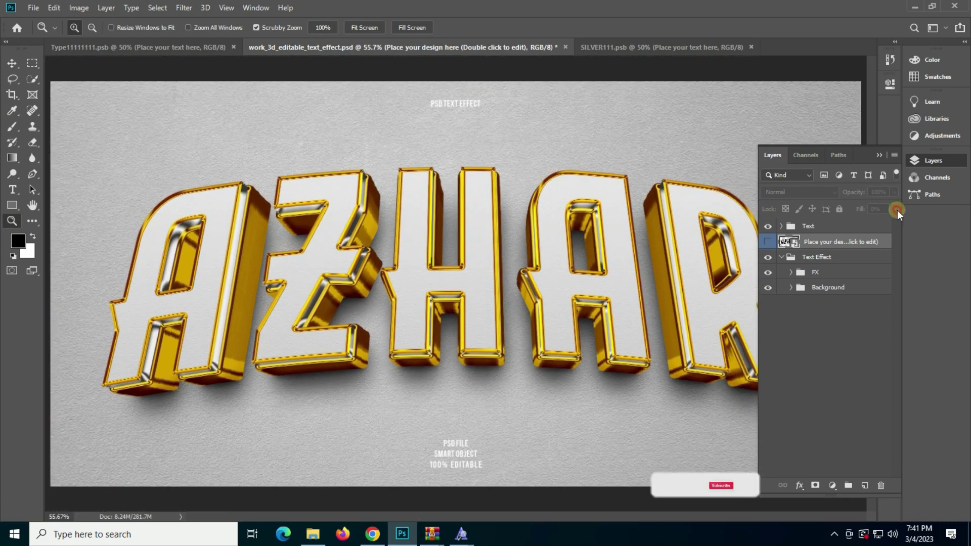
click(944, 175)
click(939, 162)
right_click(543, 278)
click(554, 288)
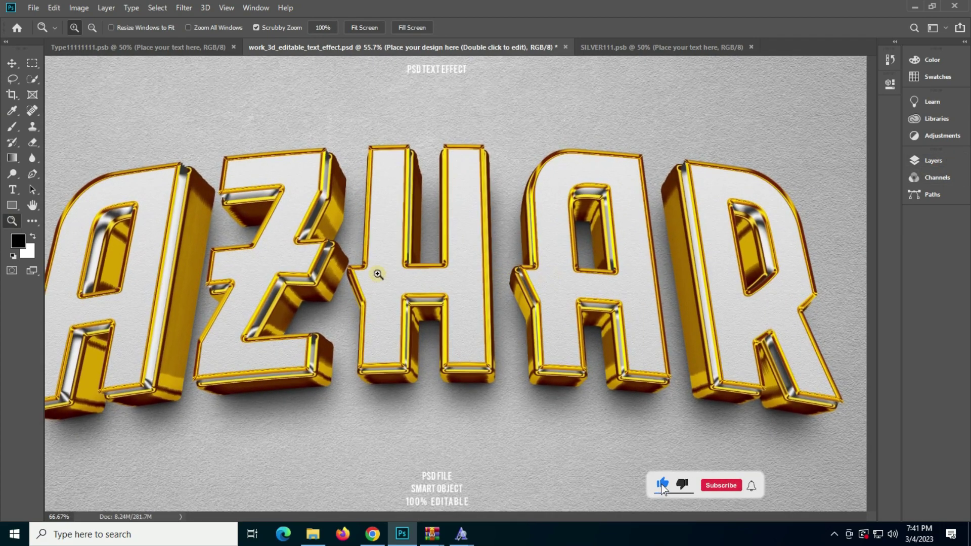
right_click(282, 242)
click(294, 242)
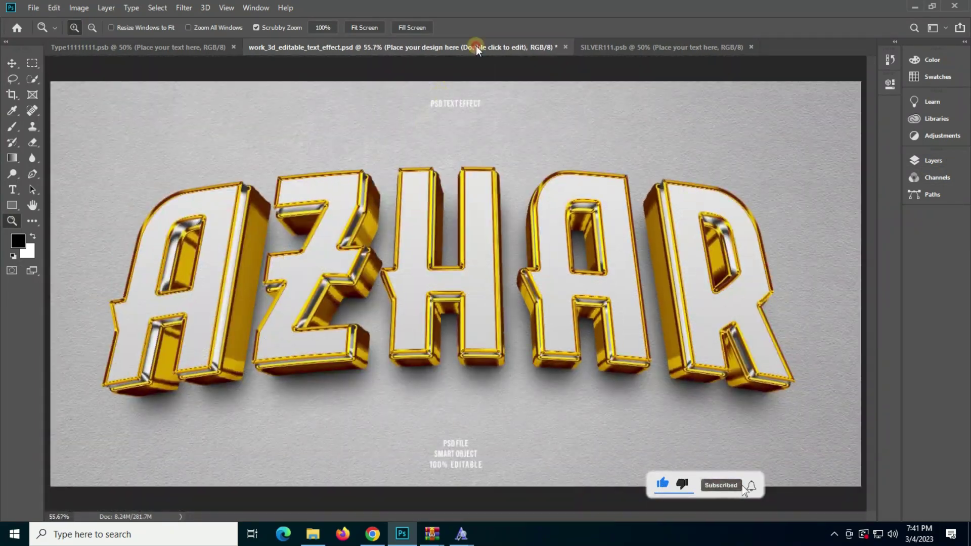
Step: Close the work mockup without saving, plus the leftover smart-object and SILVER111 documents
click(566, 47)
click(480, 203)
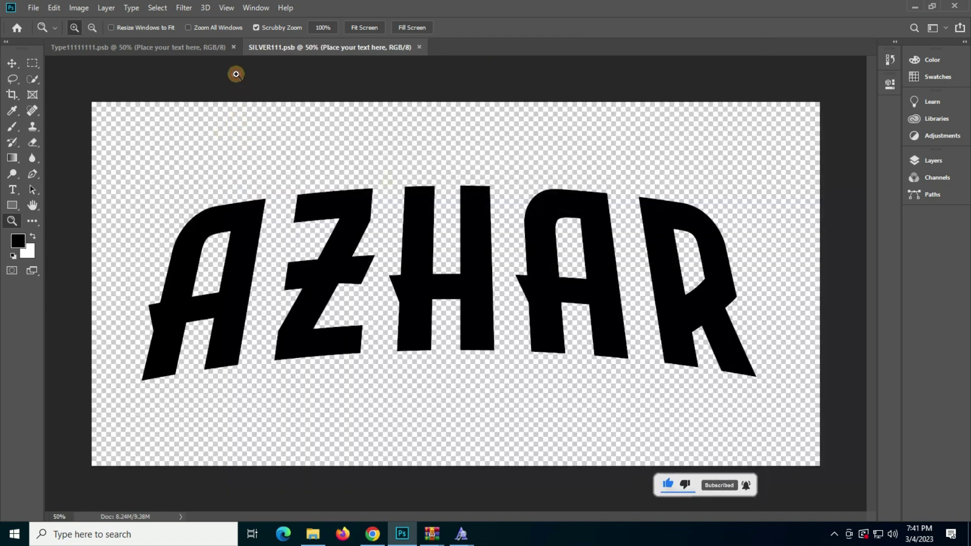
click(235, 48)
click(222, 47)
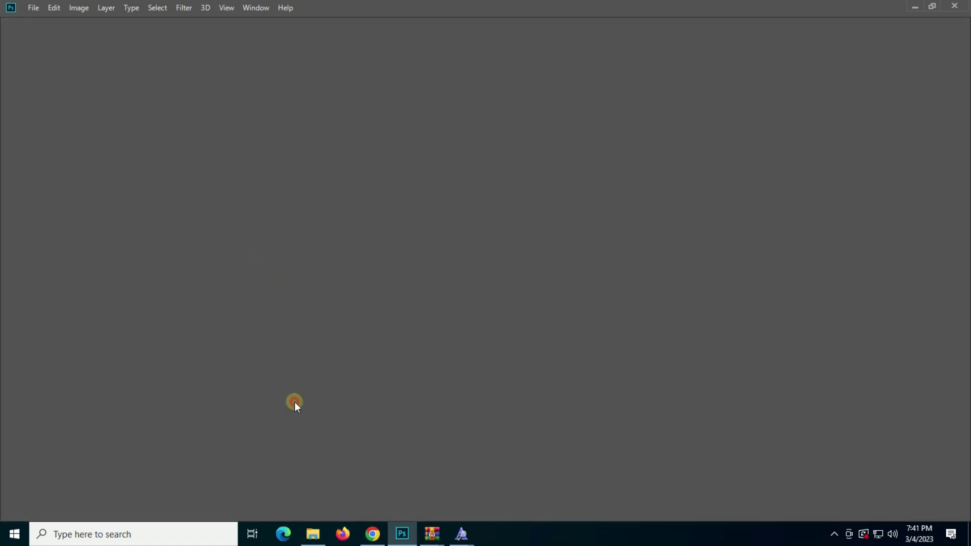
Step: Select all 34 text-effect files in File Explorer and show their combined properties
click(313, 533)
drag(946, 435, 101, 61)
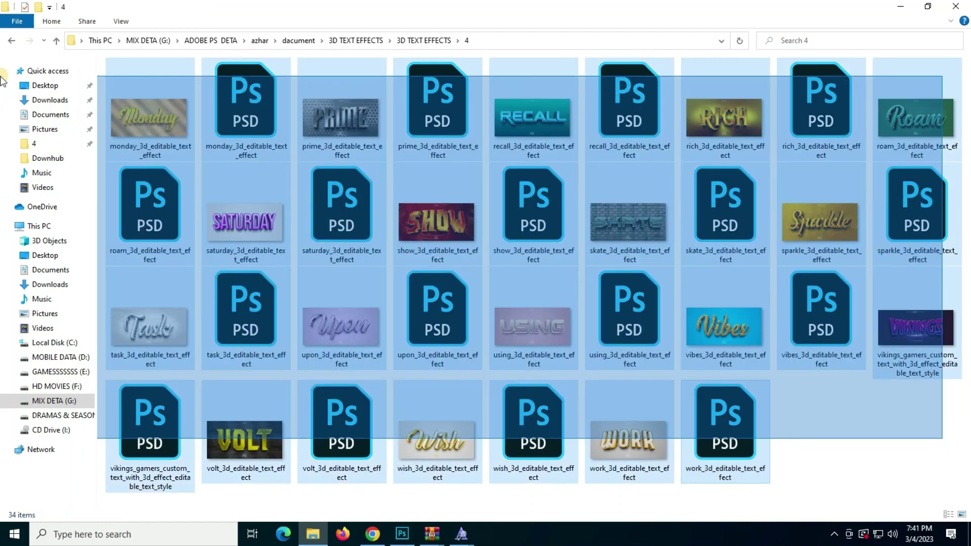
right_click(342, 189)
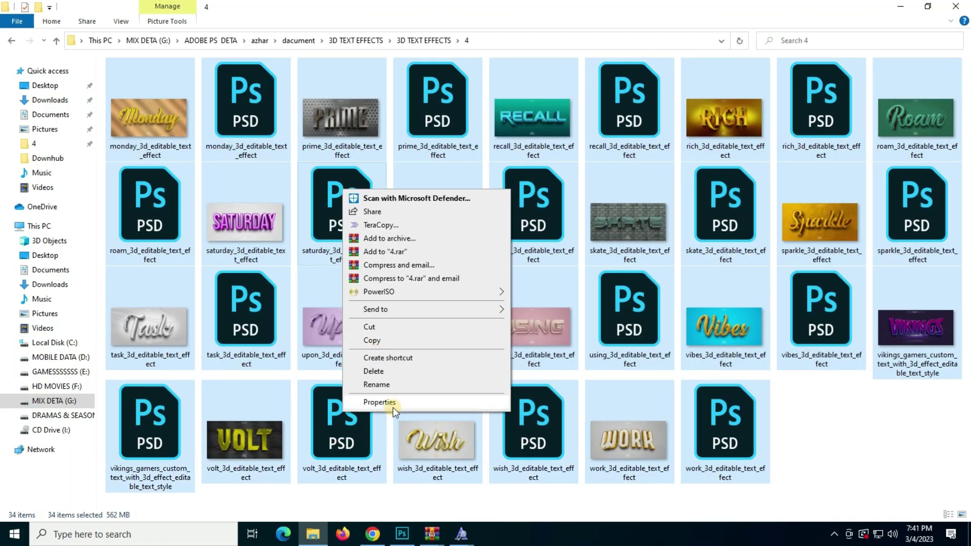
click(379, 402)
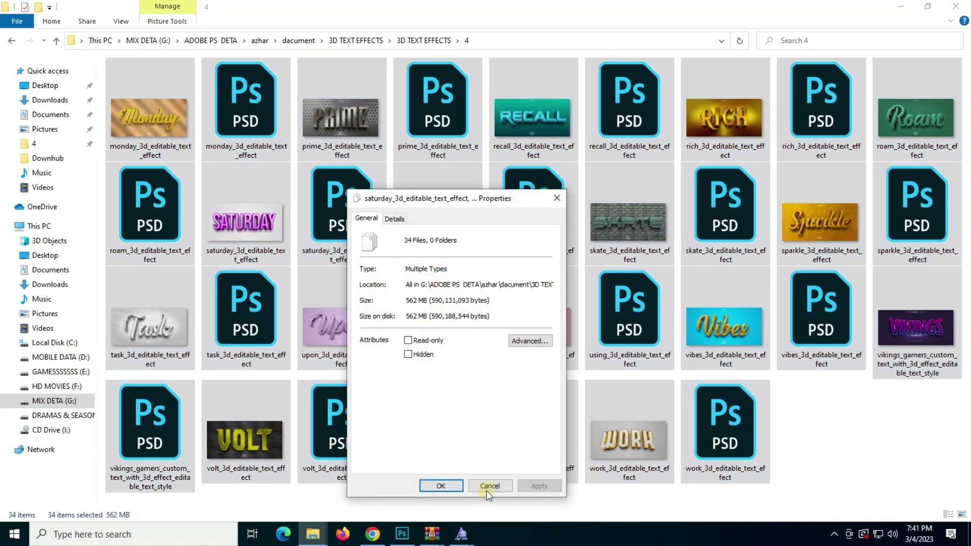